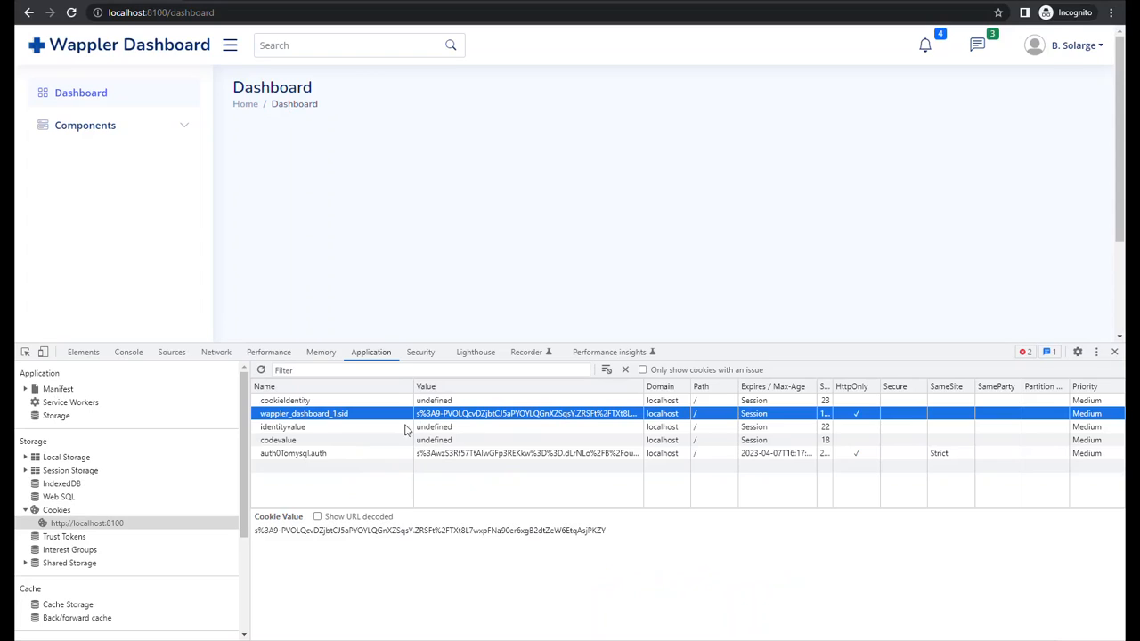
- Inspect the session storage, local storage and cookies stored for localhost:8100 on the dashboard page
left_click(46, 474)
left_click(51, 487)
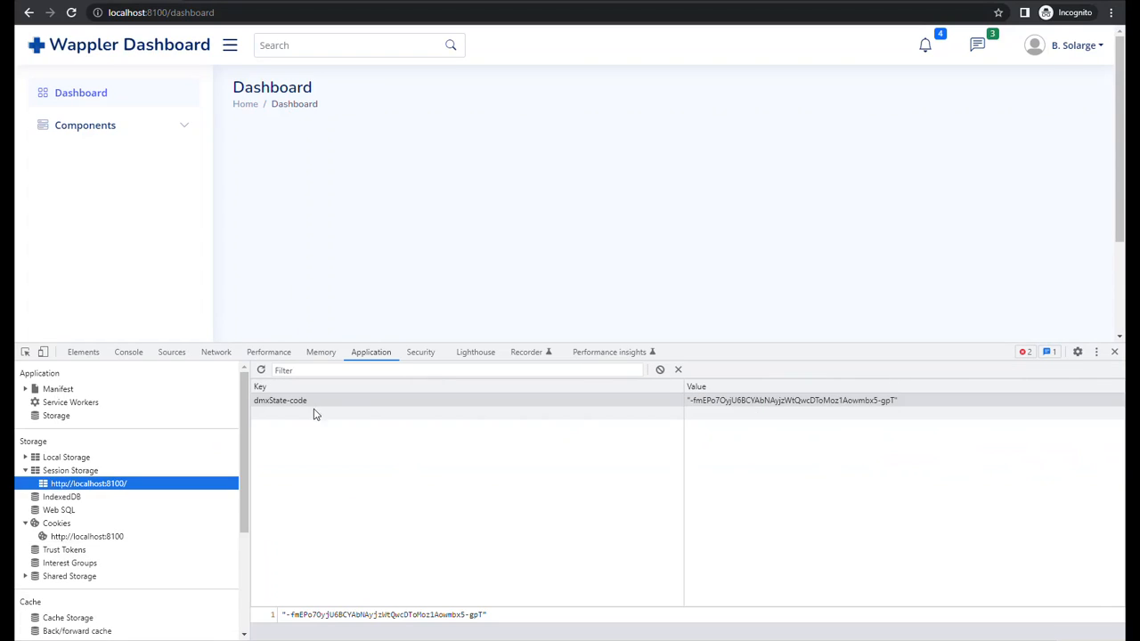
left_click(26, 457)
left_click(55, 472)
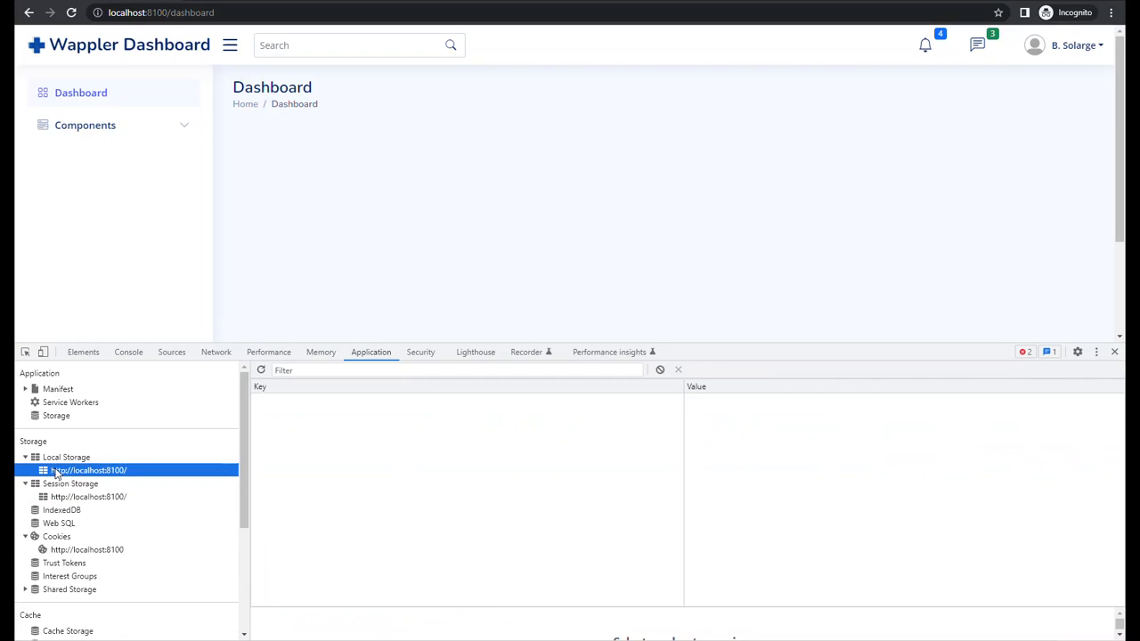
left_click(70, 551)
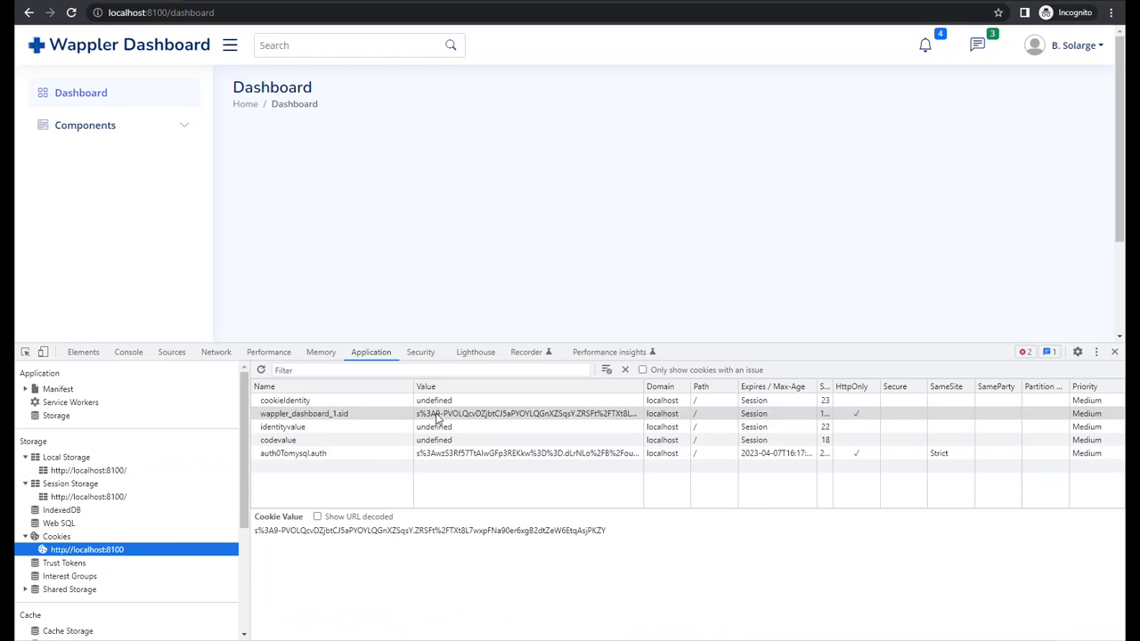
- Show the network requests, open the site's home page and preview the response of its wappler_ID request
left_click(216, 352)
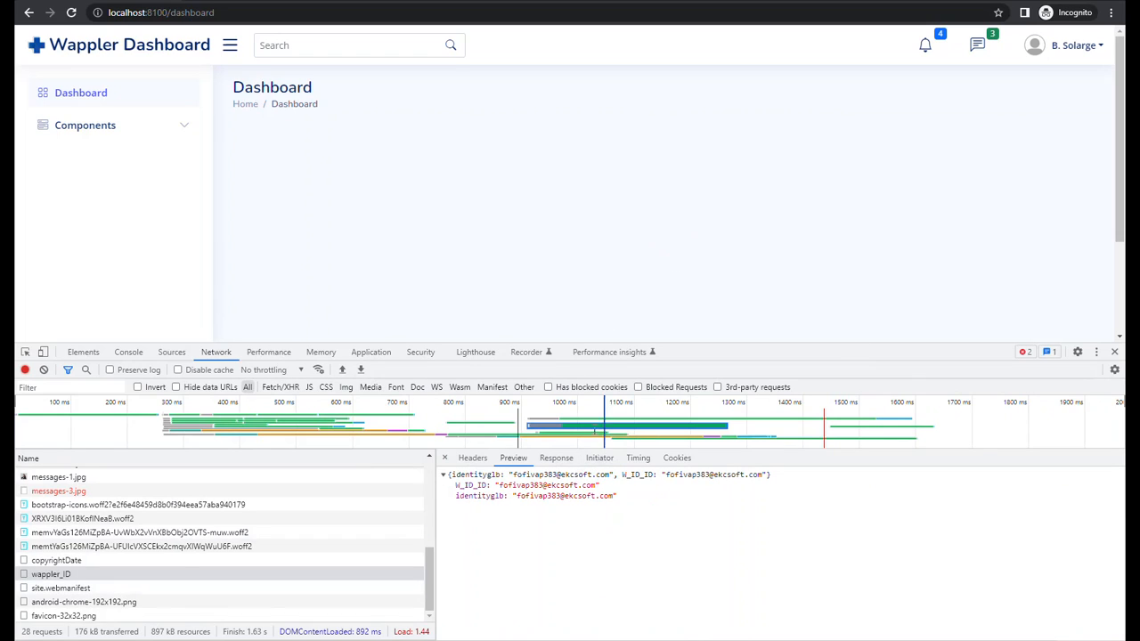
left_click(117, 50)
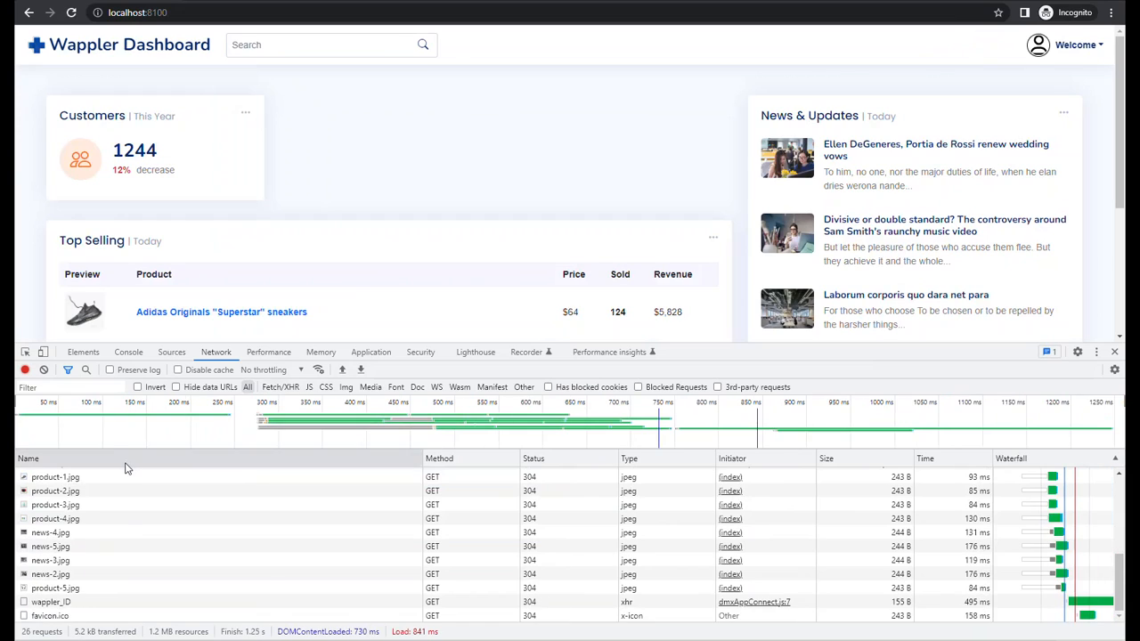
left_click(67, 603)
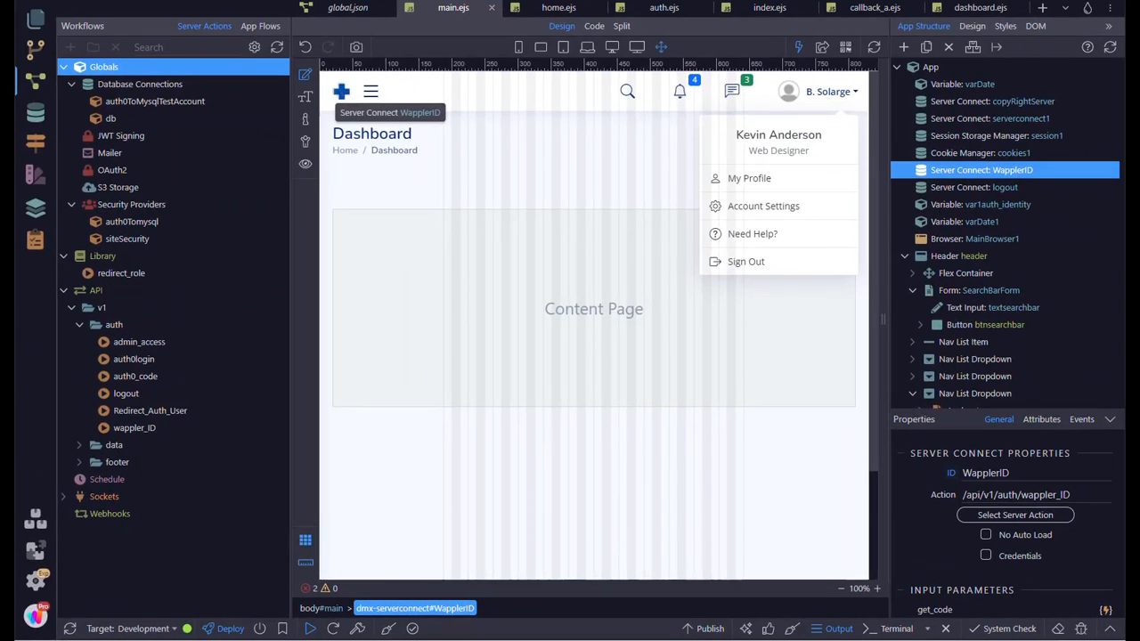
- In Wappler, check the Wappler_ID server connect in the home.ejs layout, view auth.ejs and return to main.ejs
left_click(550, 11)
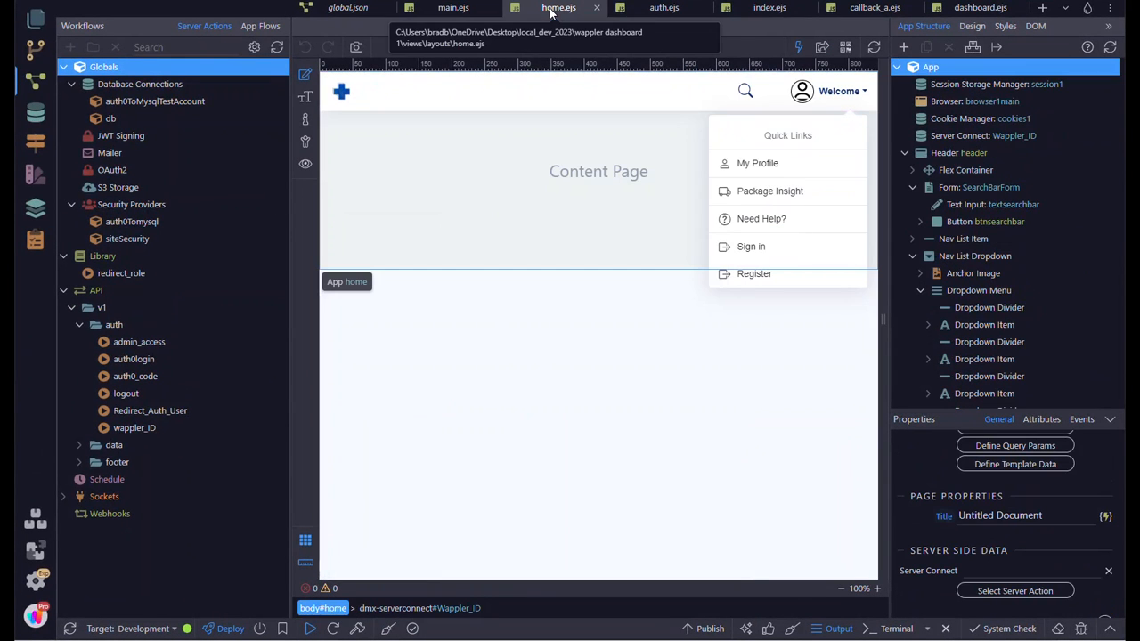
left_click(998, 138)
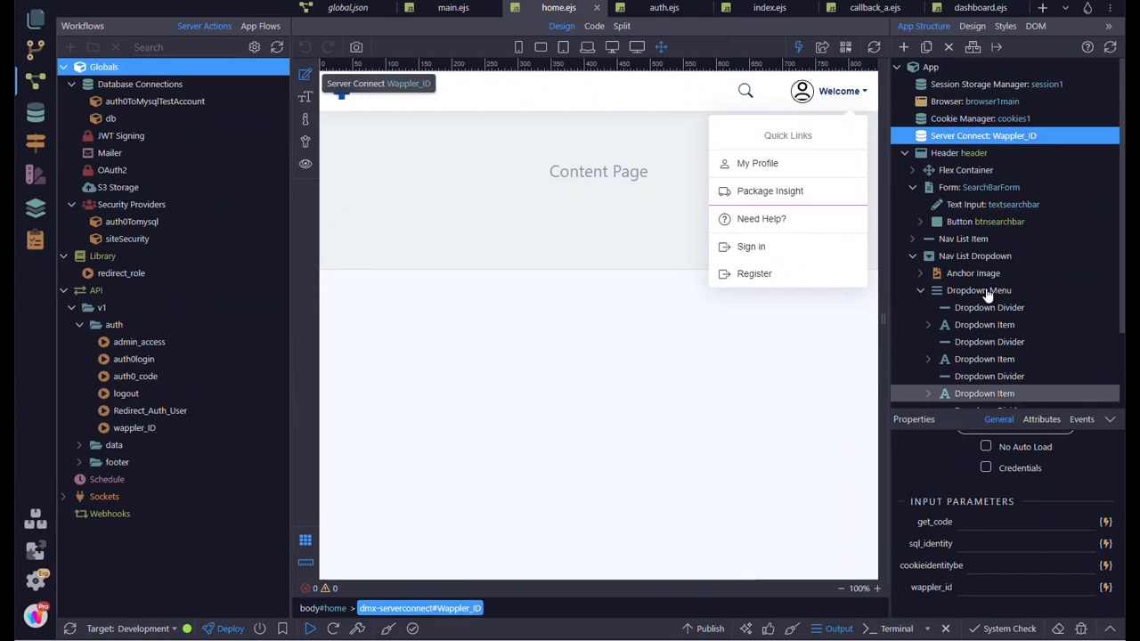
left_click(657, 9)
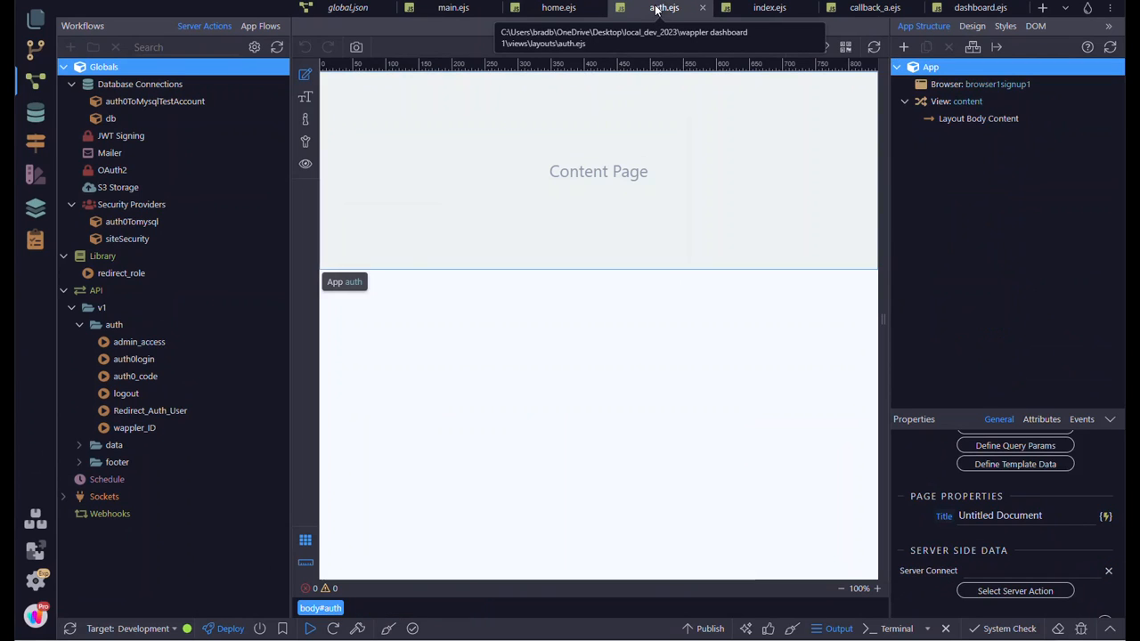
left_click(559, 9)
left_click(456, 8)
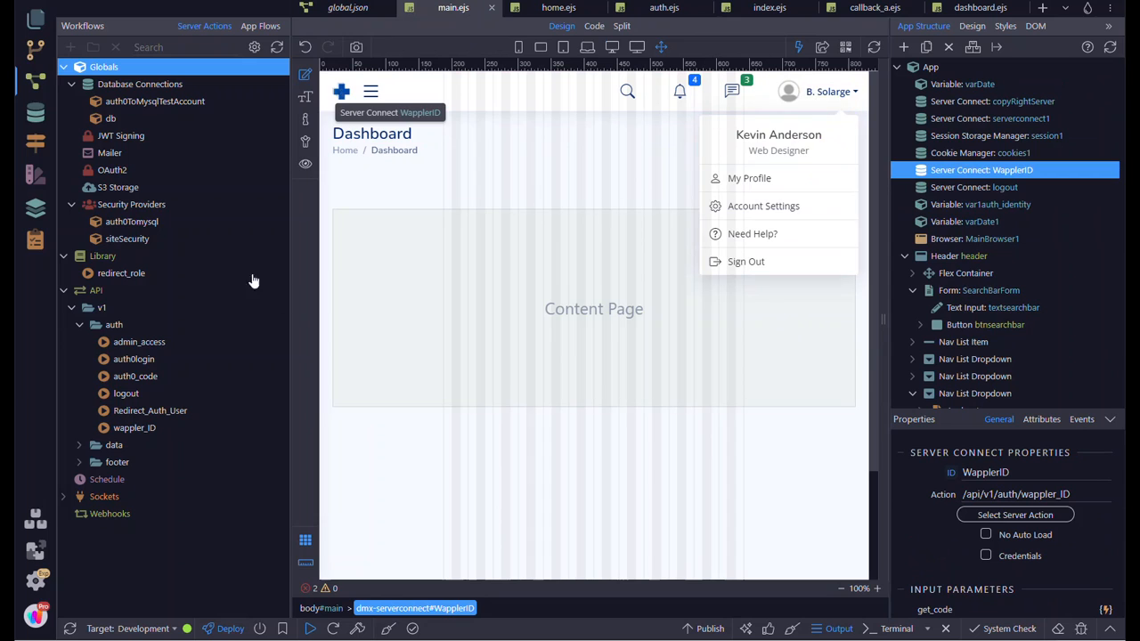
- Examine the W_ID_GET and W_ID_ID set values in the wappler_ID server action and compare them with the browser response
left_click(153, 429)
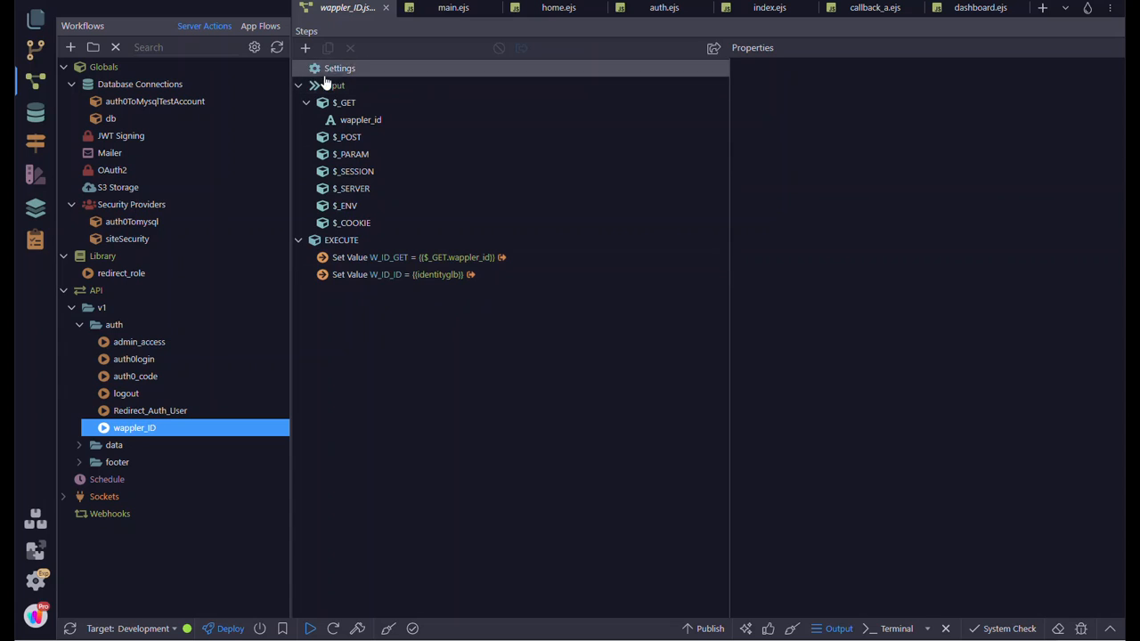
left_click(448, 260)
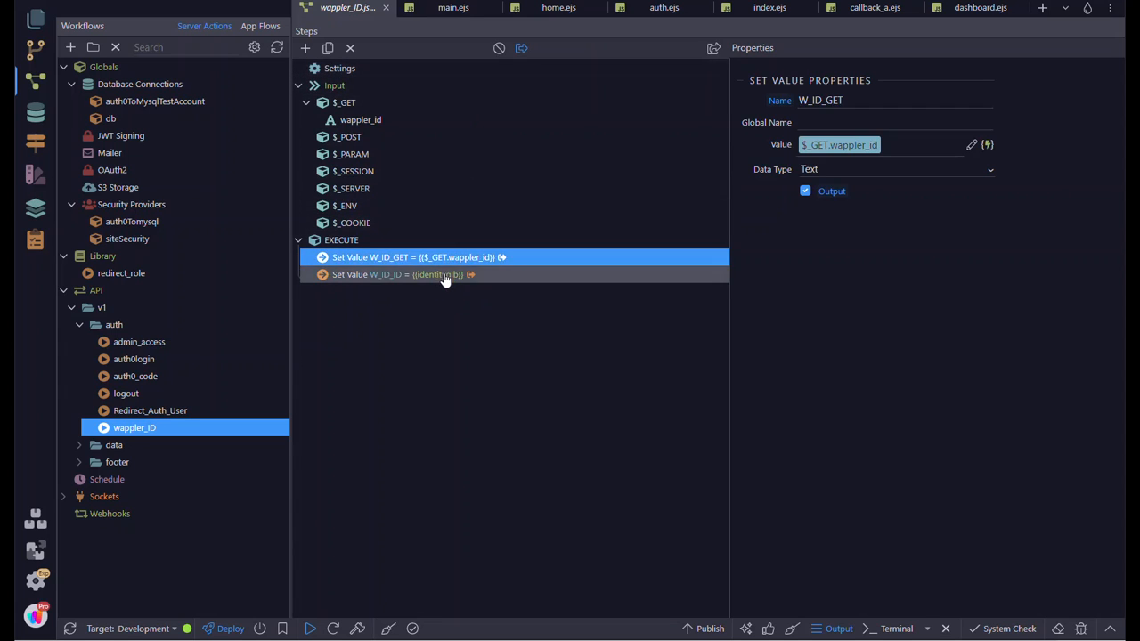
left_click(445, 276)
left_click(443, 259)
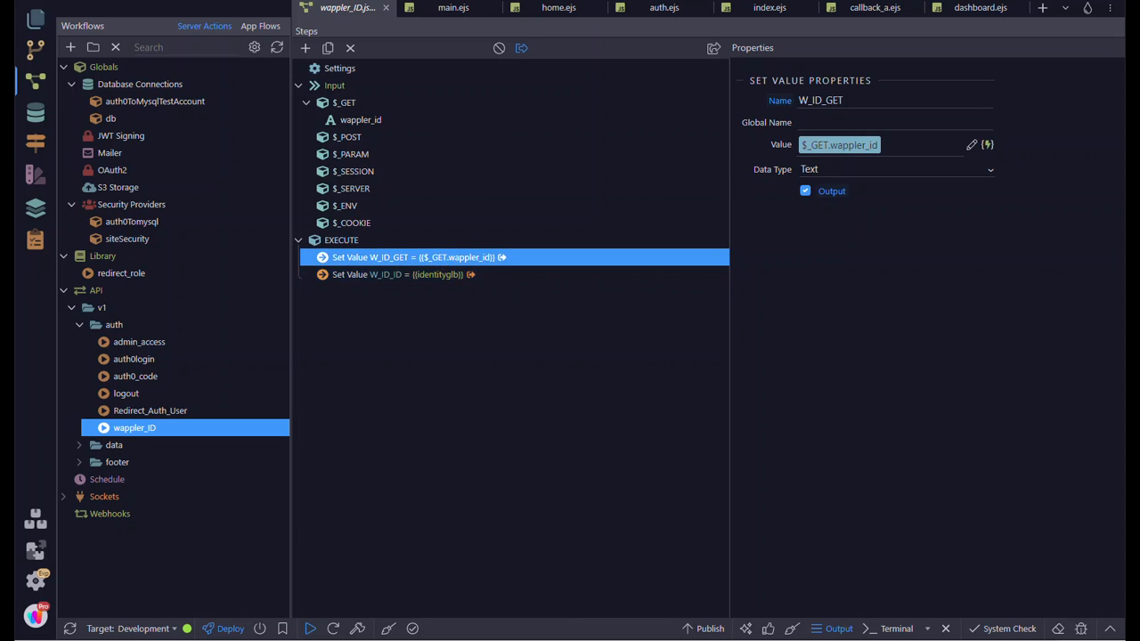
left_click(773, 639)
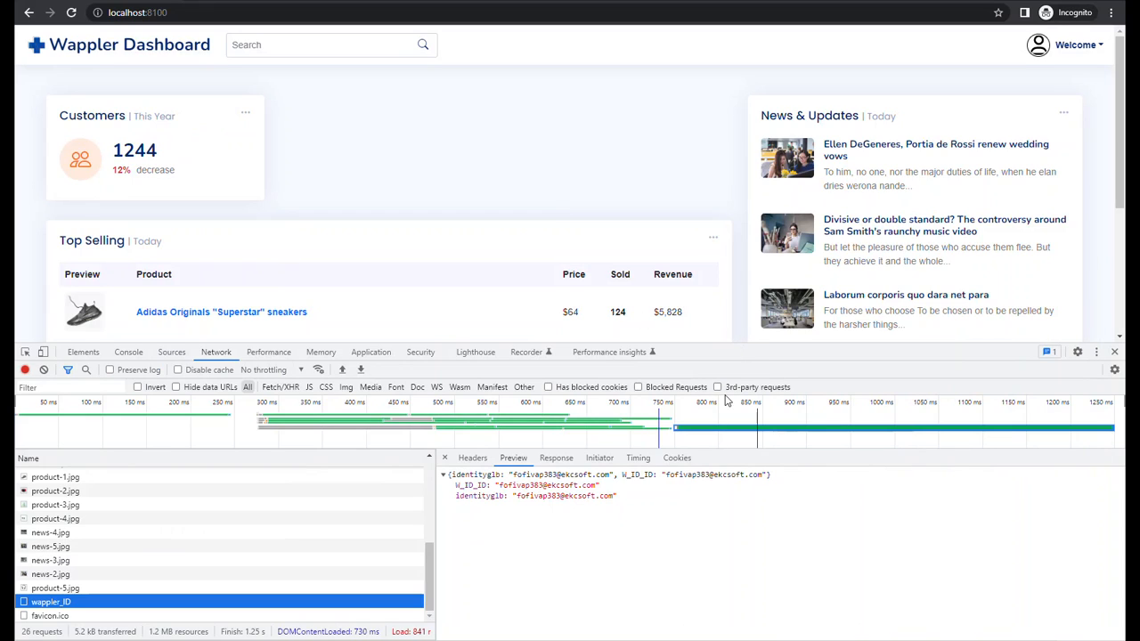
left_click(773, 640)
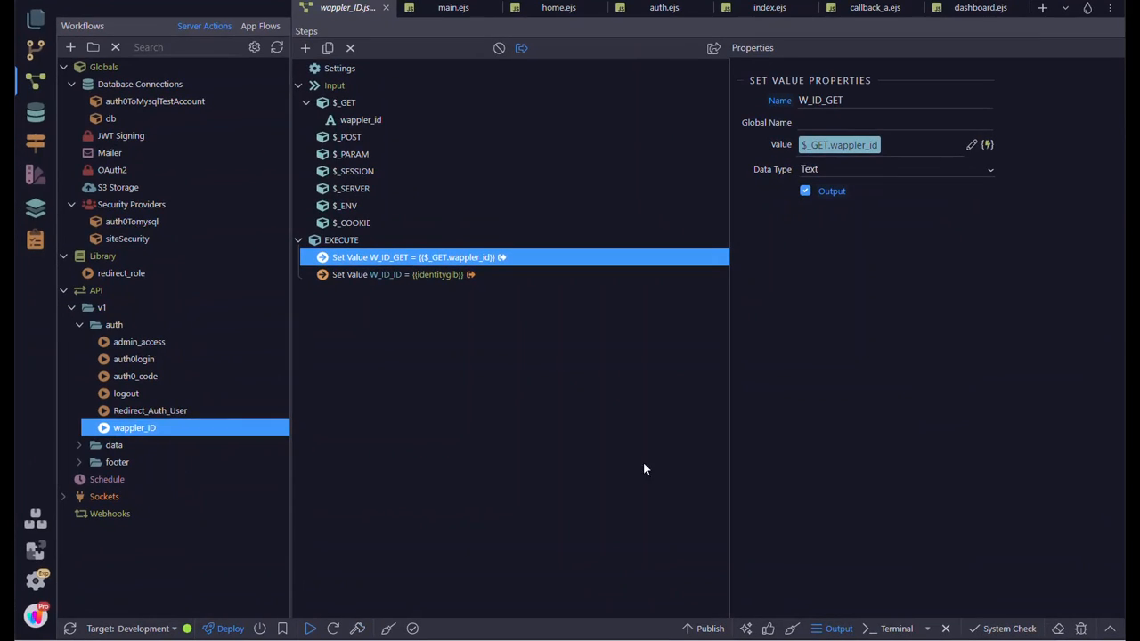
- Review the steps of the Redirect_Auth_User, logout, auth0_code, auth0login and admin_access server actions
left_click(150, 414)
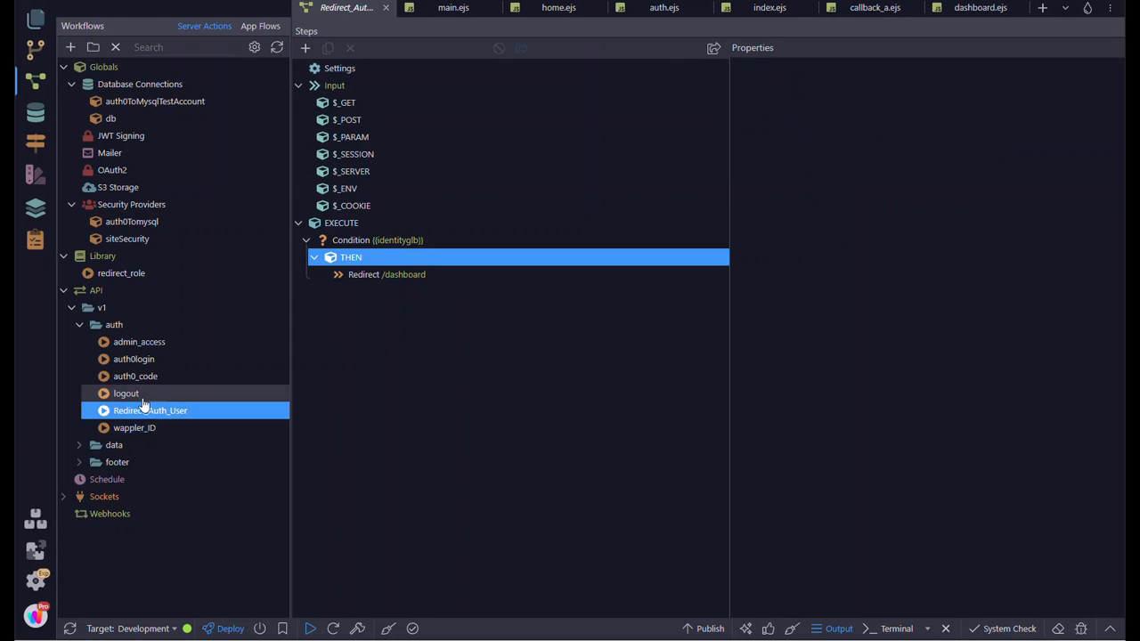
left_click(135, 394)
left_click(363, 242)
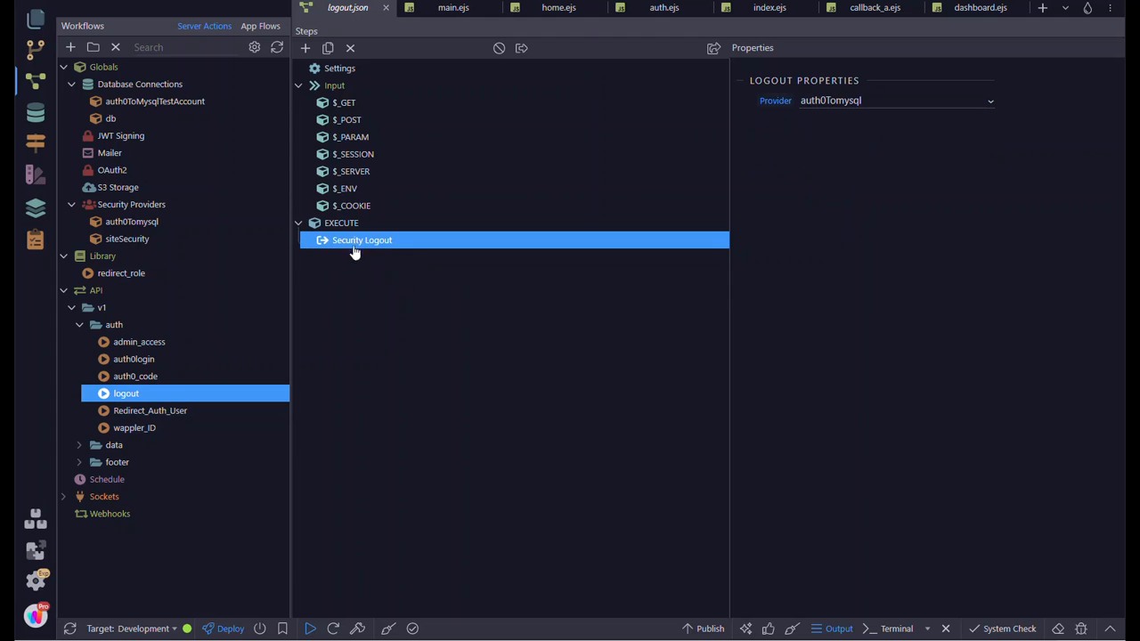
left_click(140, 378)
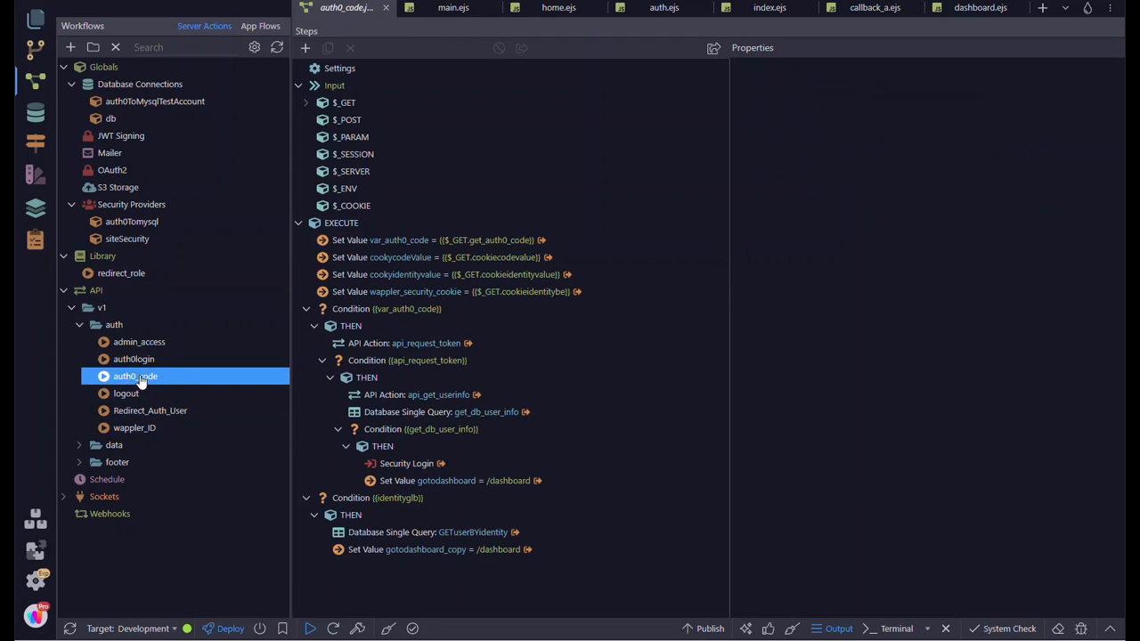
left_click(136, 361)
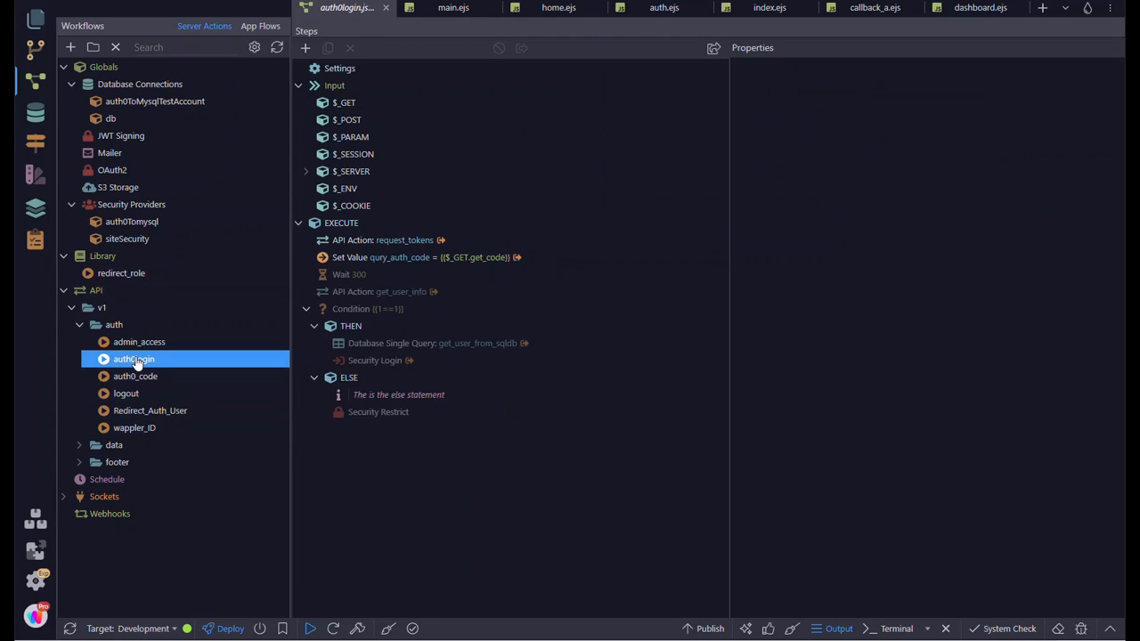
left_click(138, 348)
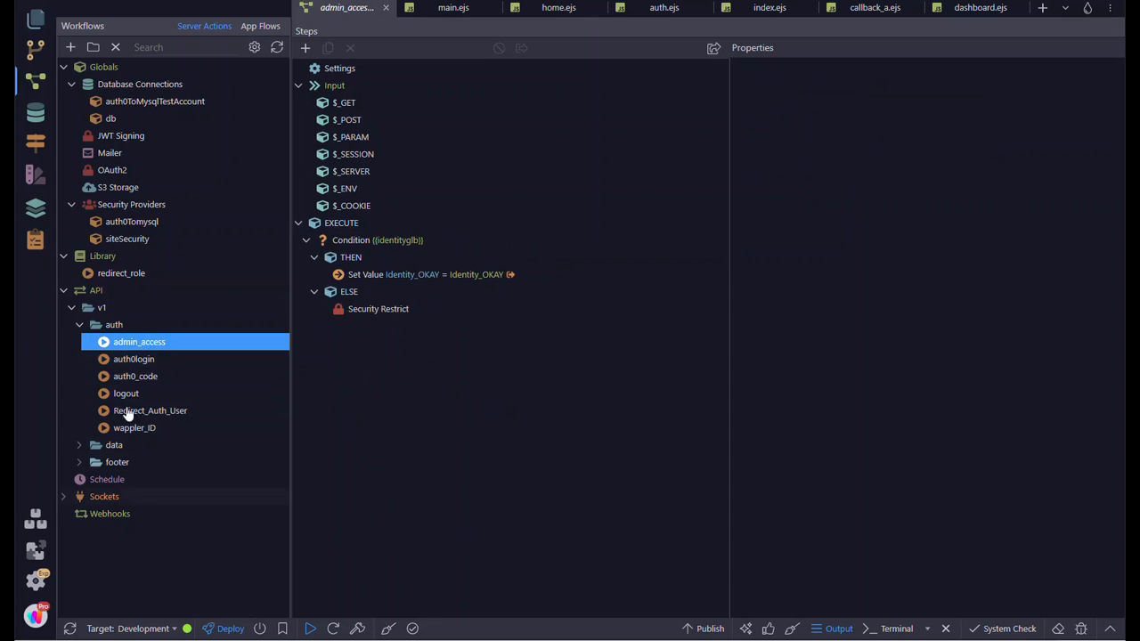
- Check which server action is assigned as server-side data to the main.ejs layout's App
left_click(460, 11)
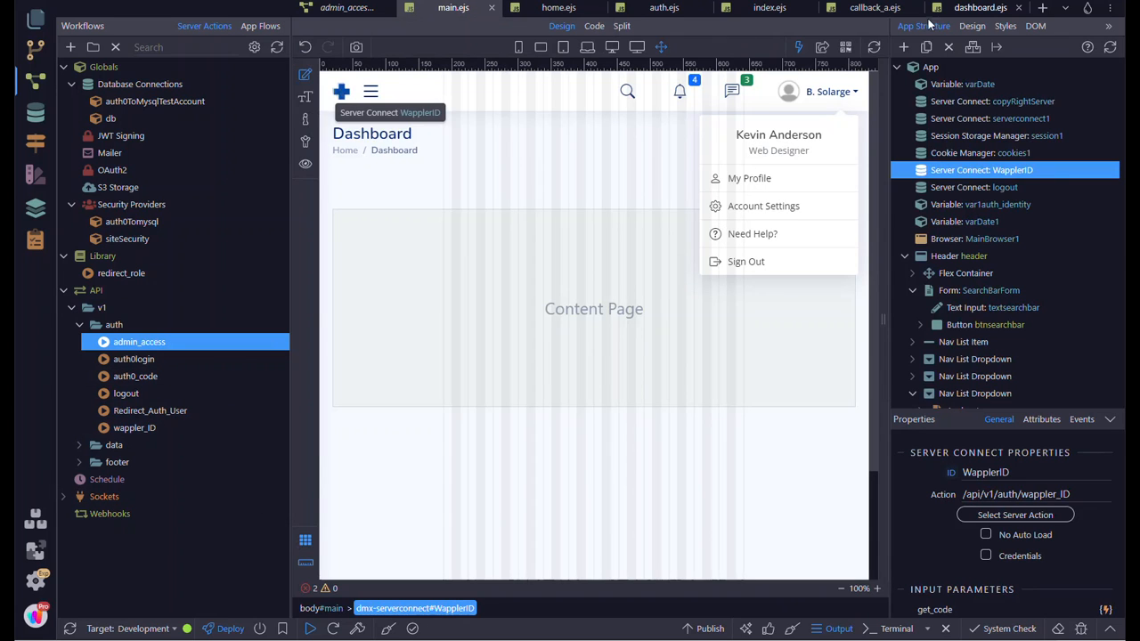
left_click(947, 66)
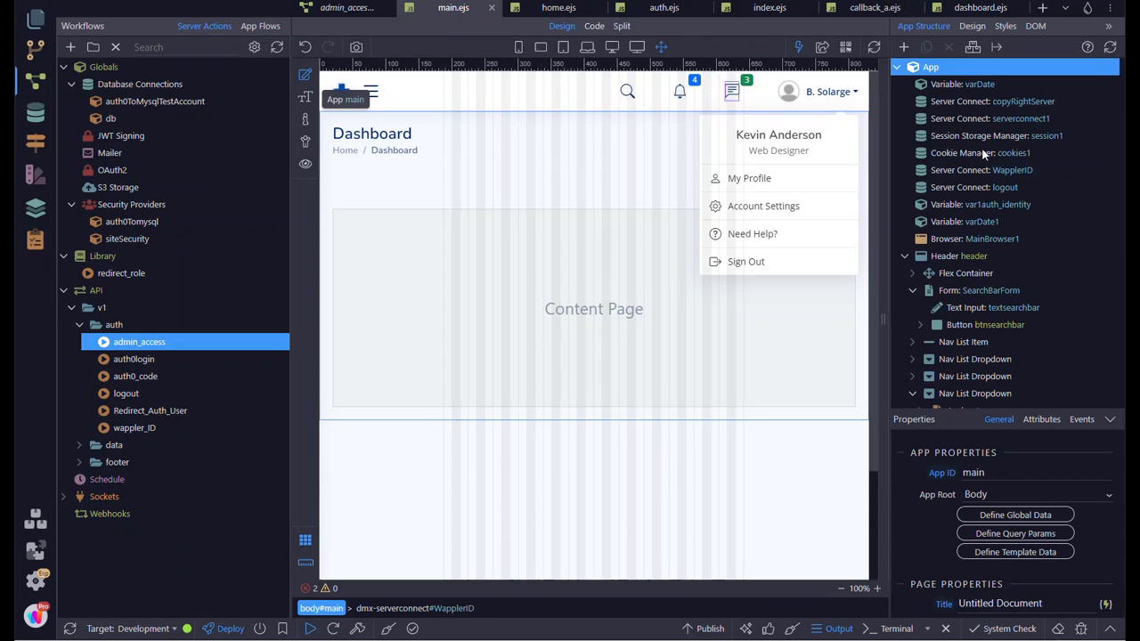
scroll(986, 543, "down", 1)
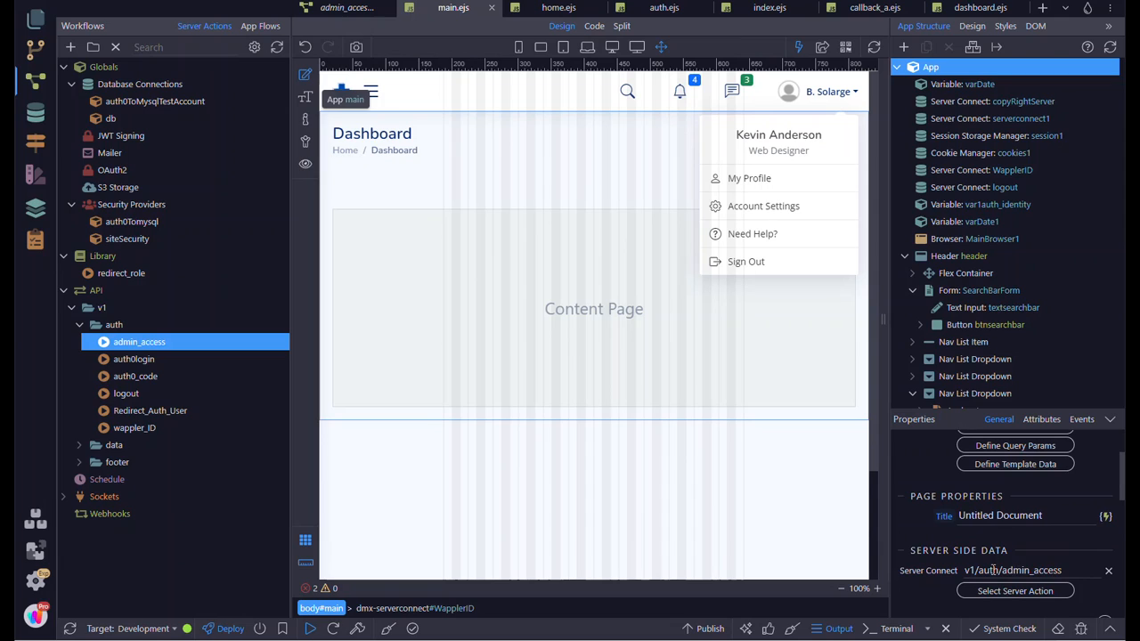
- Inspect the identityglb condition and the Security Restrict step's properties in the admin_access server action
left_click(152, 345)
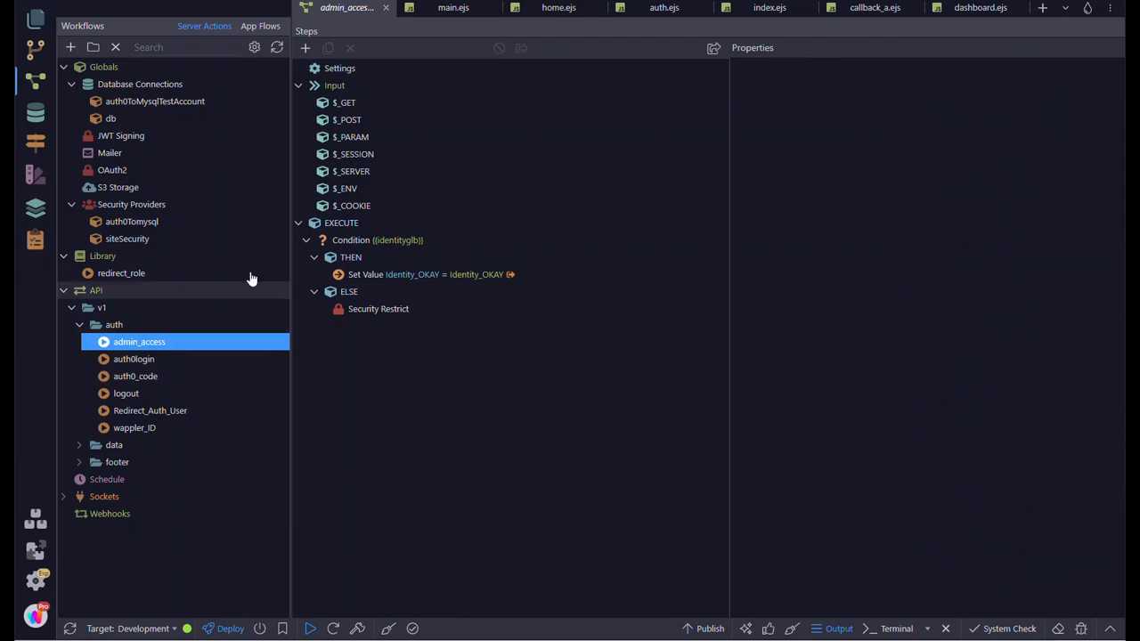
left_click(380, 244)
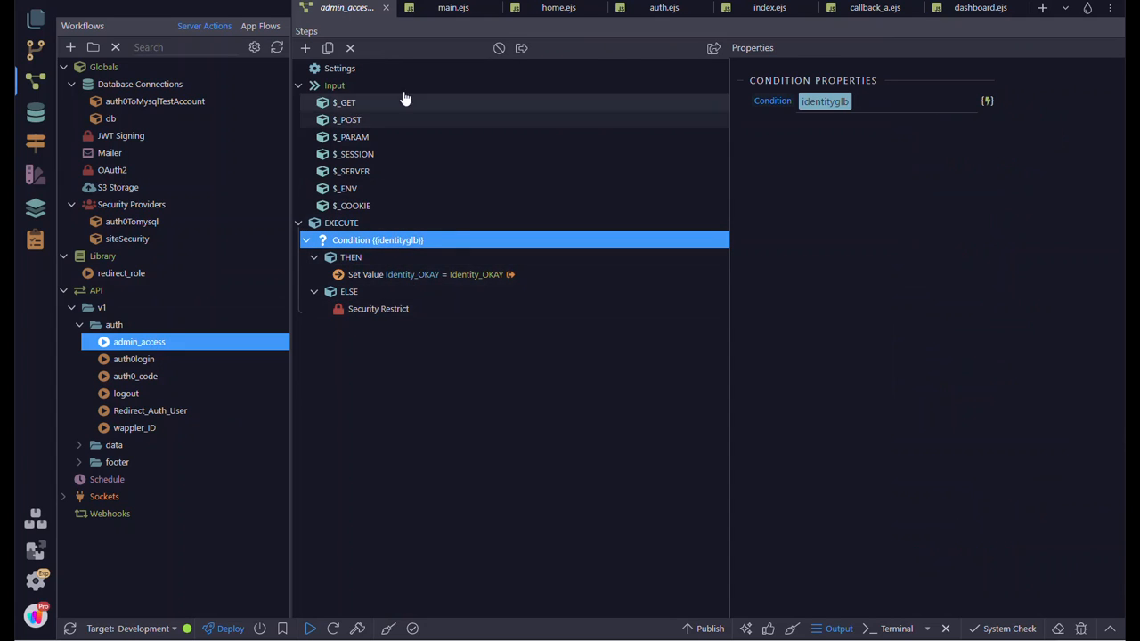
left_click(387, 318)
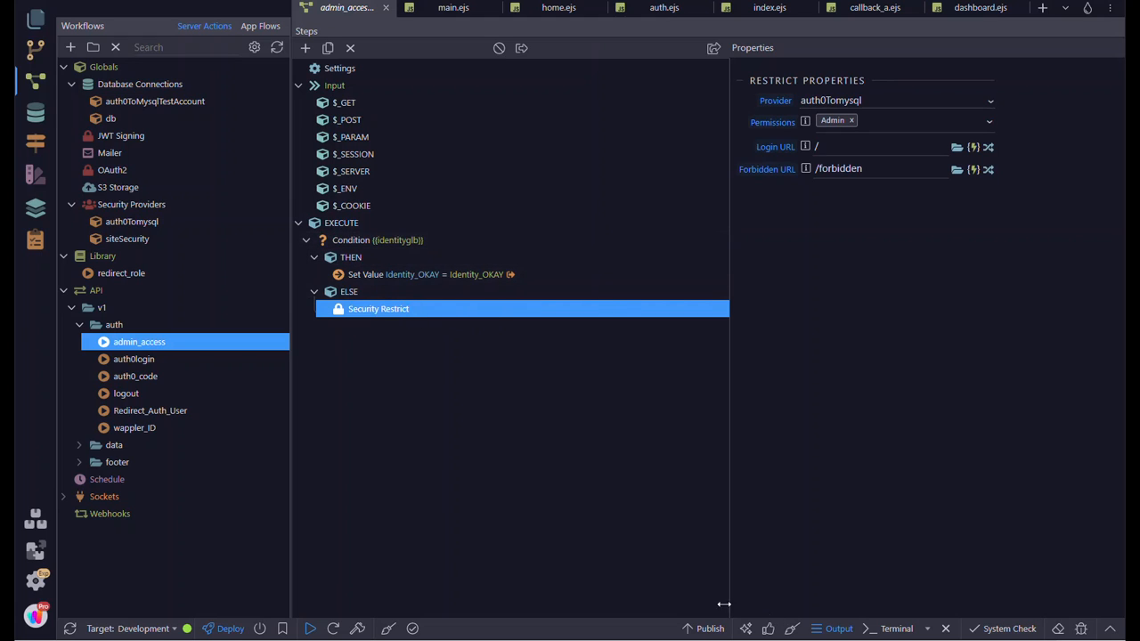
- Switch to Chrome and find the Custom Database Connection Setup section in part 1 of the Medium article on Auth0 with Wappler
left_click(602, 640)
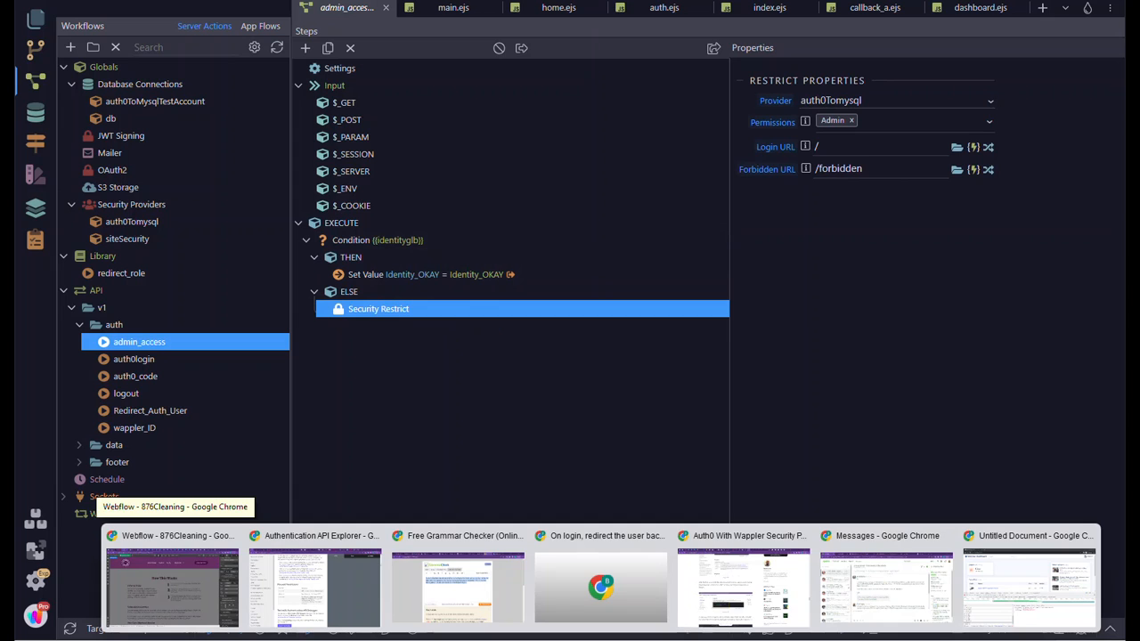
left_click(601, 640)
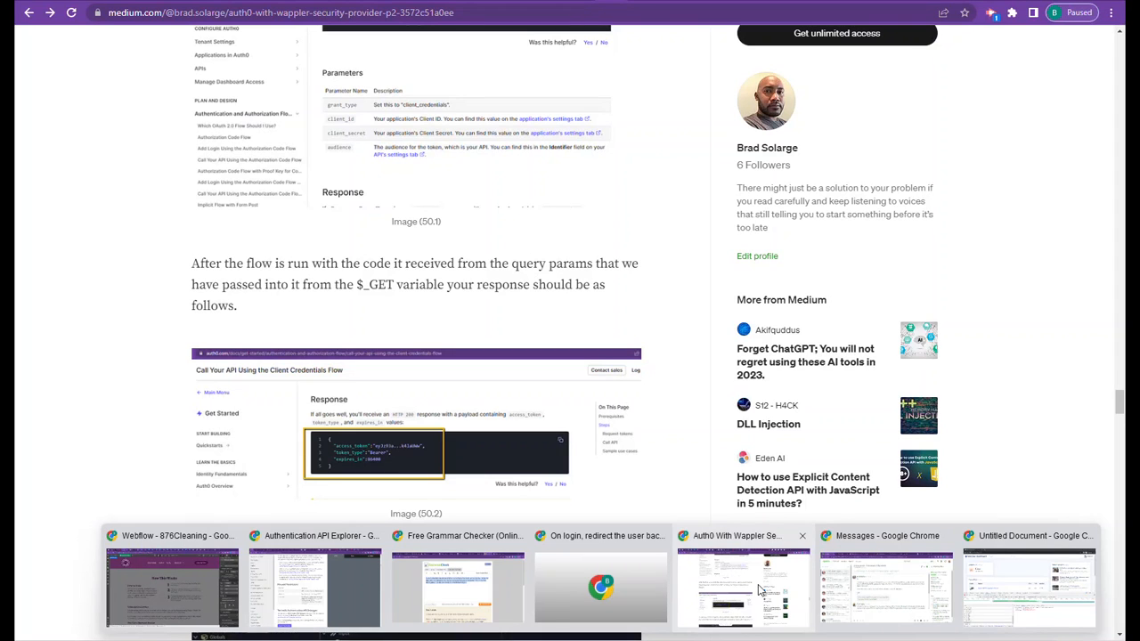
left_click(760, 591)
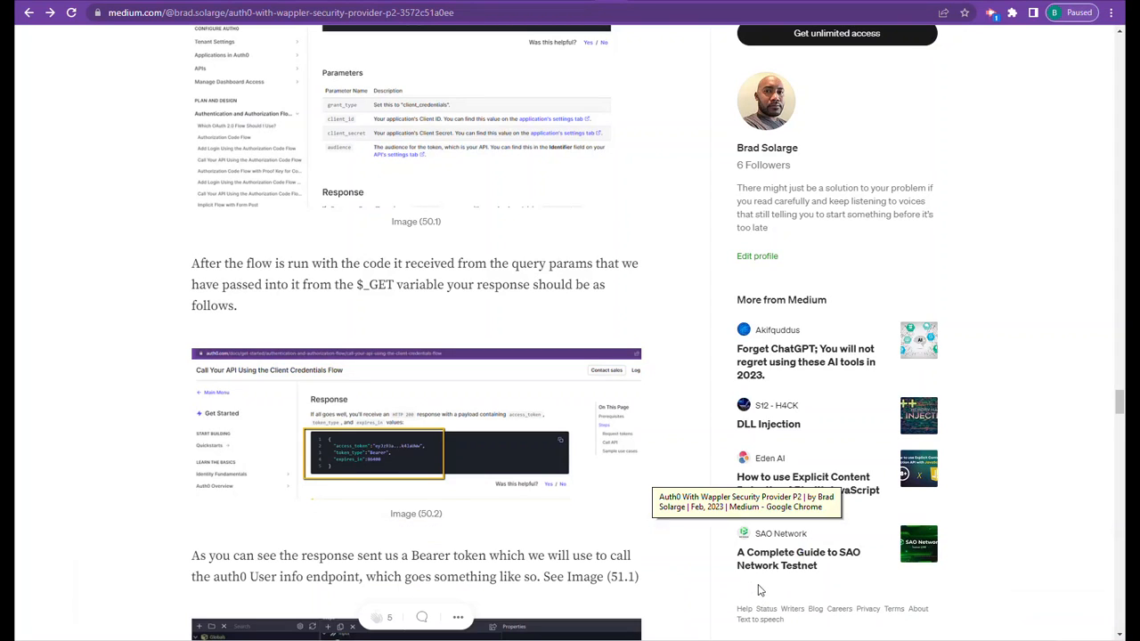
left_click(525, 16)
left_click(583, 1)
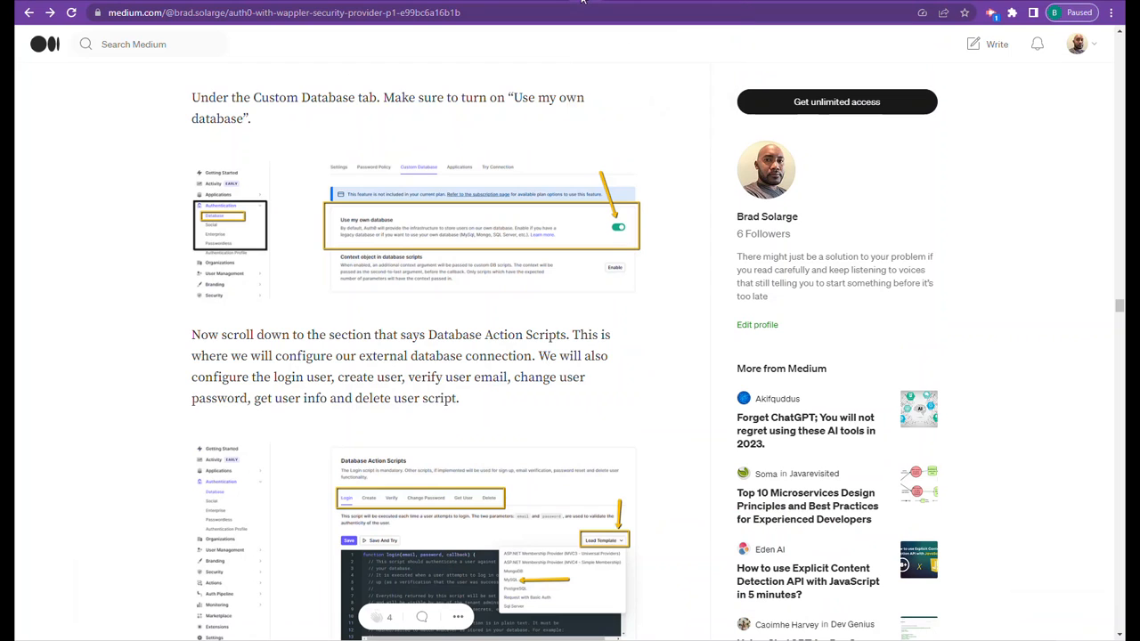
scroll(345, 356, "up", 10)
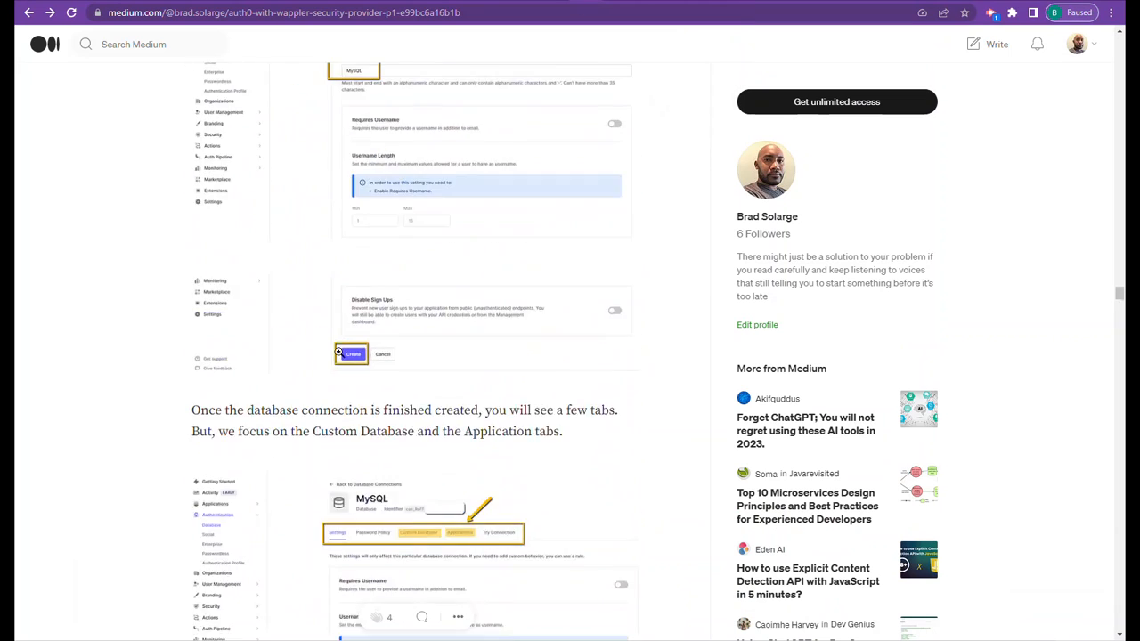
scroll(346, 356, "up", 10)
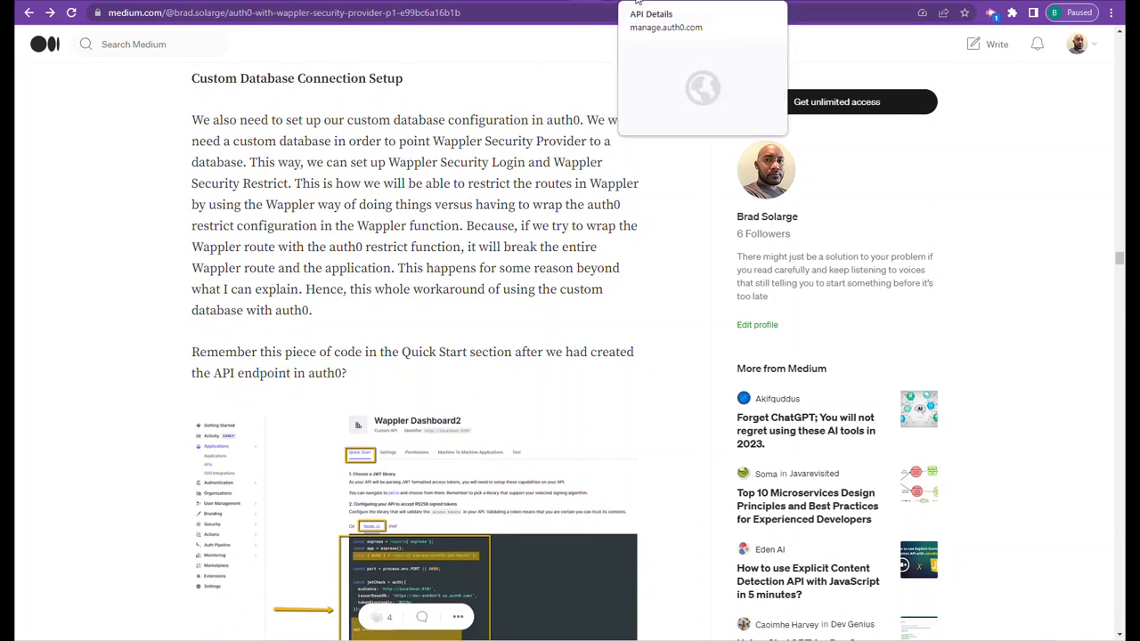
- Examine the token, RBAC and access settings of the wappler dashboard1 API in the Auth0 dashboard
left_click(641, 4)
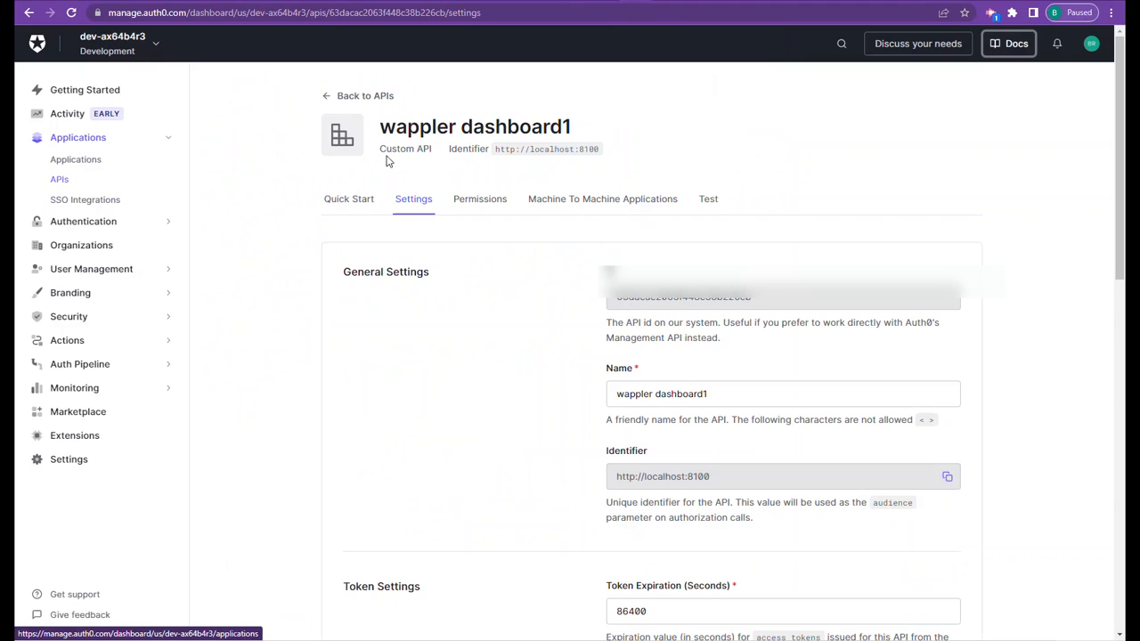
scroll(520, 282, "down", 2)
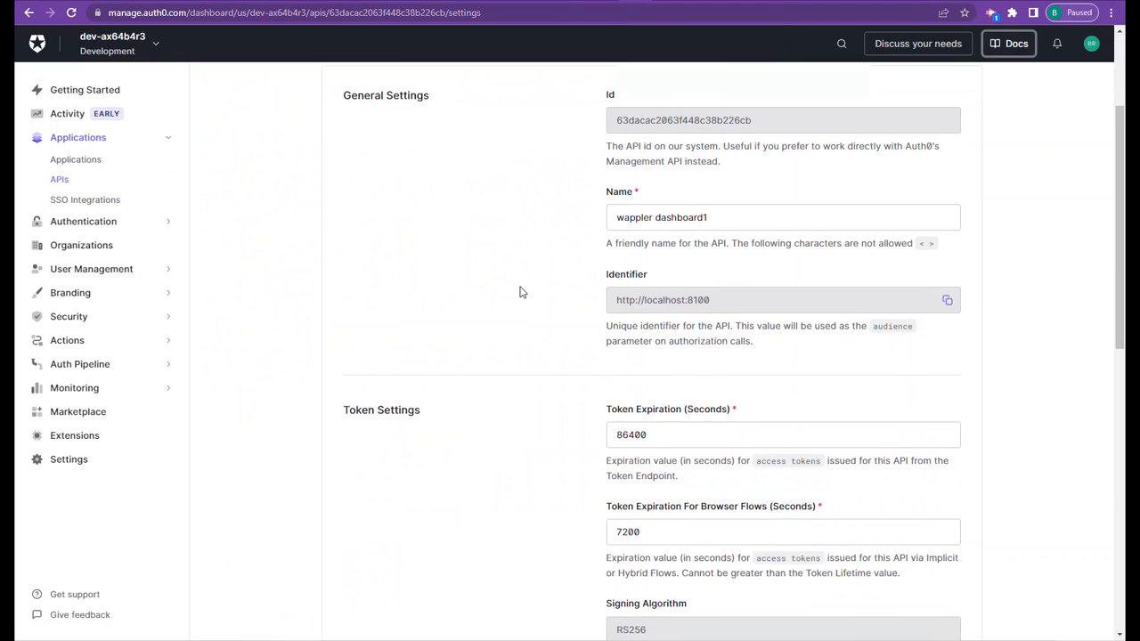
scroll(521, 292, "down", 5)
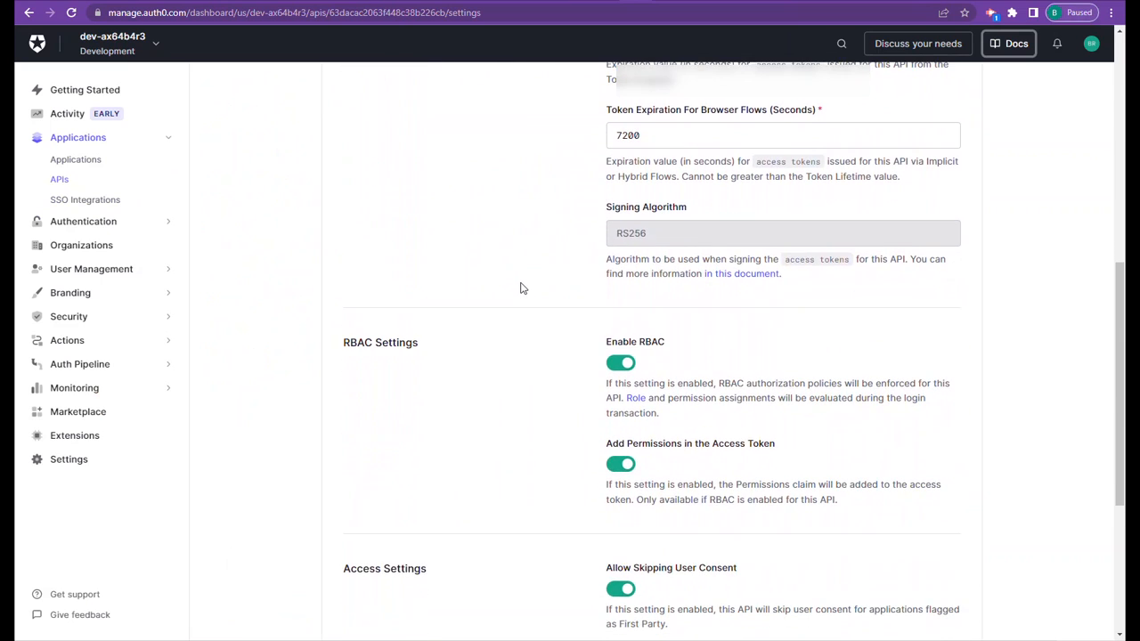
- Go to the APIs list and review the New API form against the localhost:8100 dashboard page, without creating an API
scroll(446, 285, "up", 7)
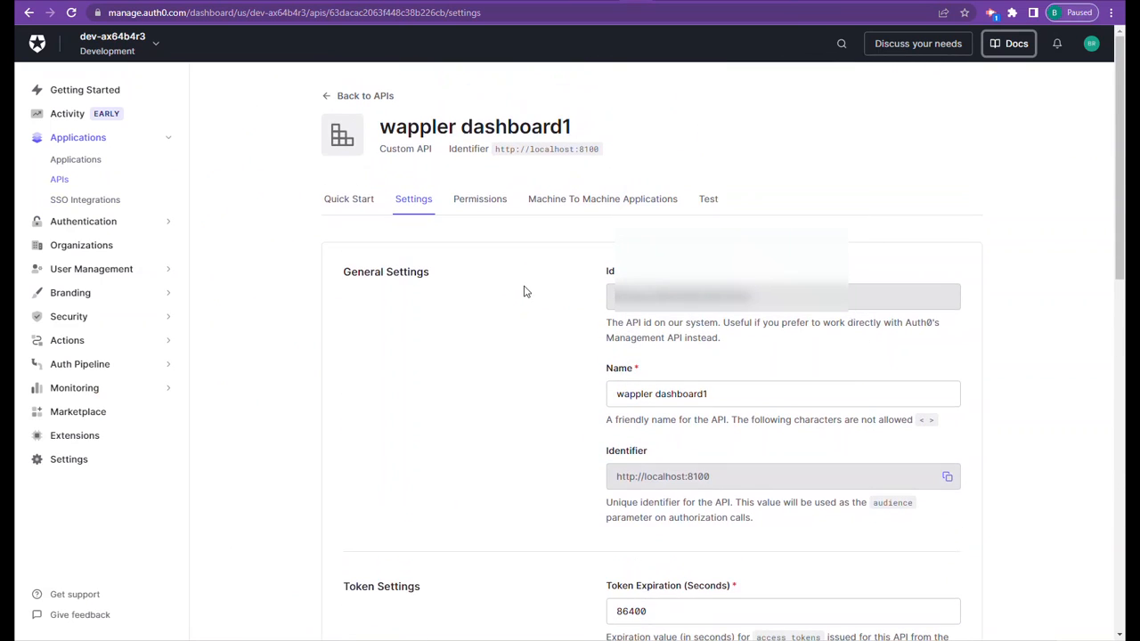
left_click(61, 180)
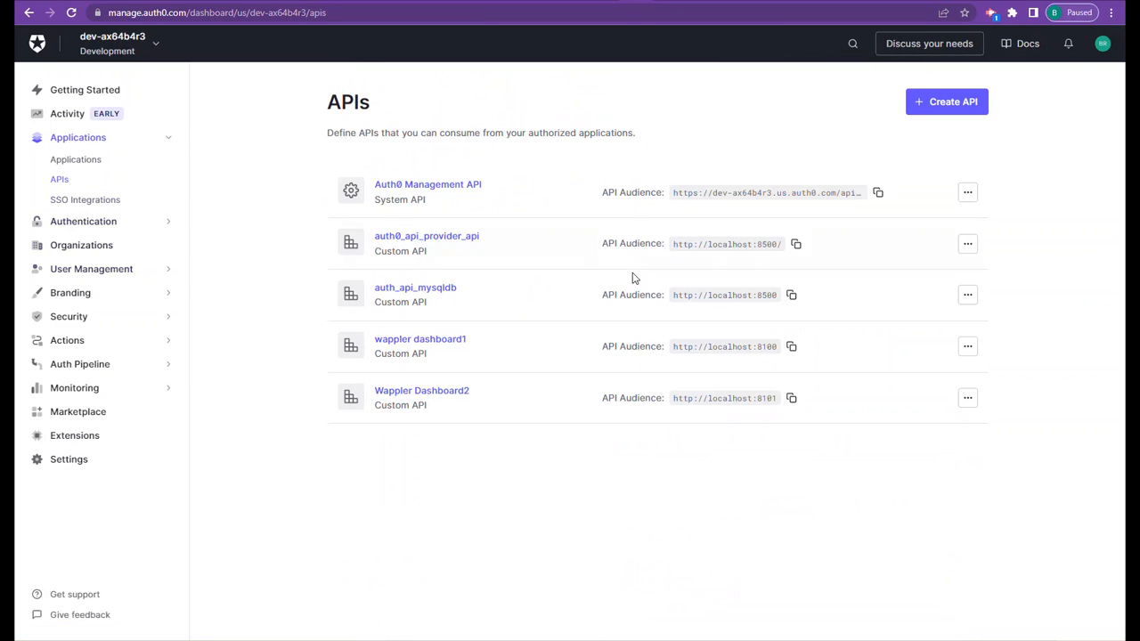
left_click(946, 103)
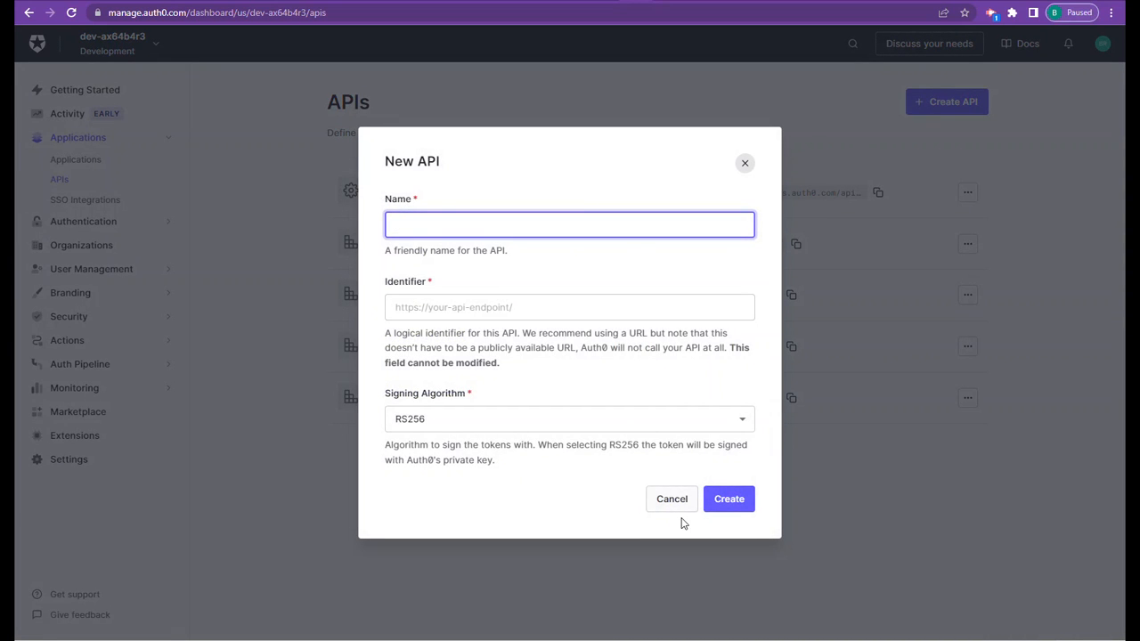
left_click(559, 2)
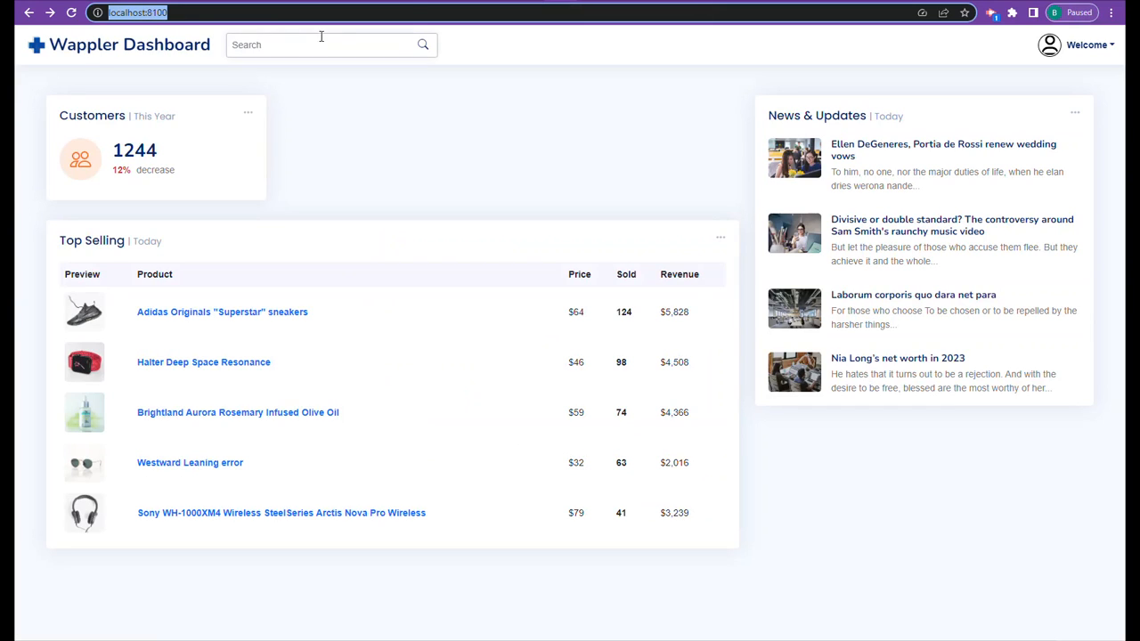
left_click(628, 3)
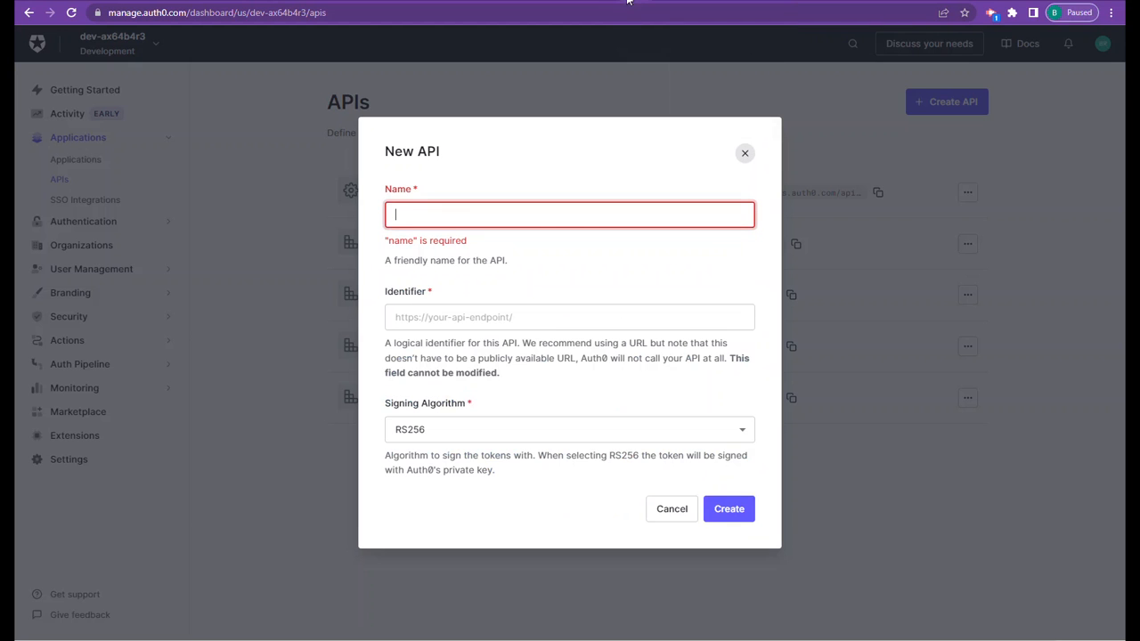
left_click(522, 318)
left_click(669, 512)
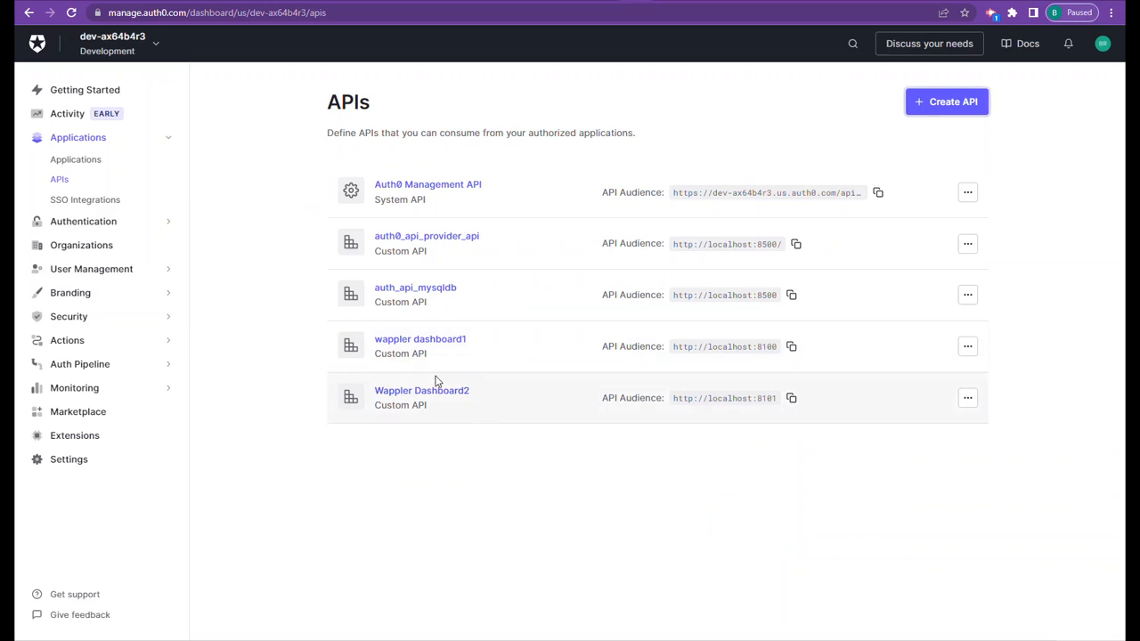
- Reopen the wappler dashboard1 API and review its identifier, RBAC options, user consent and offline access settings
left_click(435, 340)
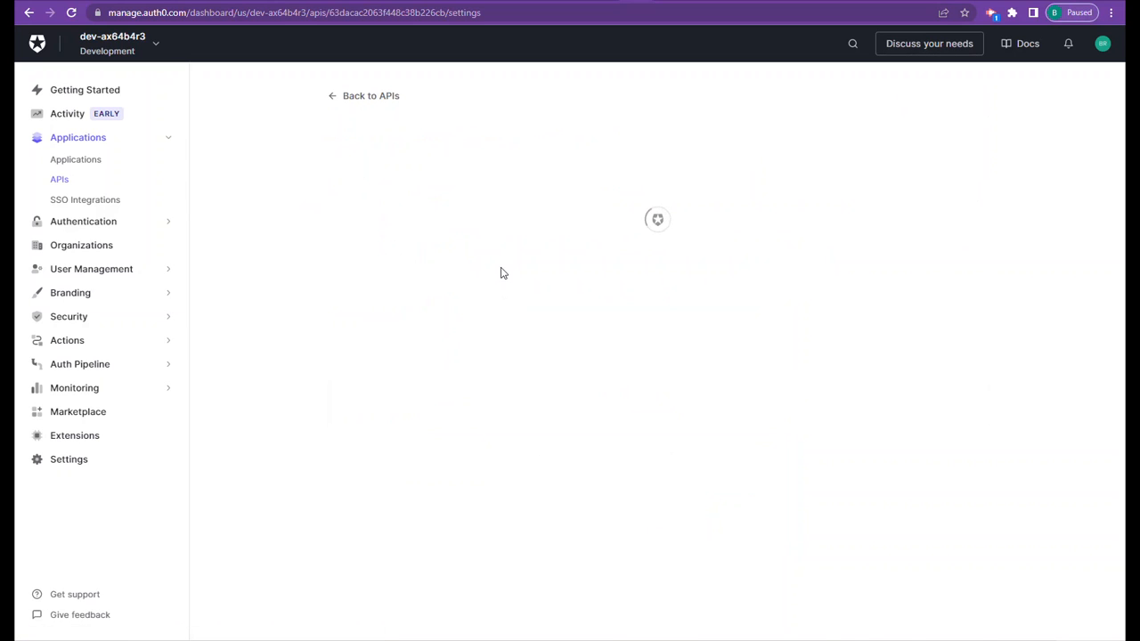
scroll(710, 412, "down", 2)
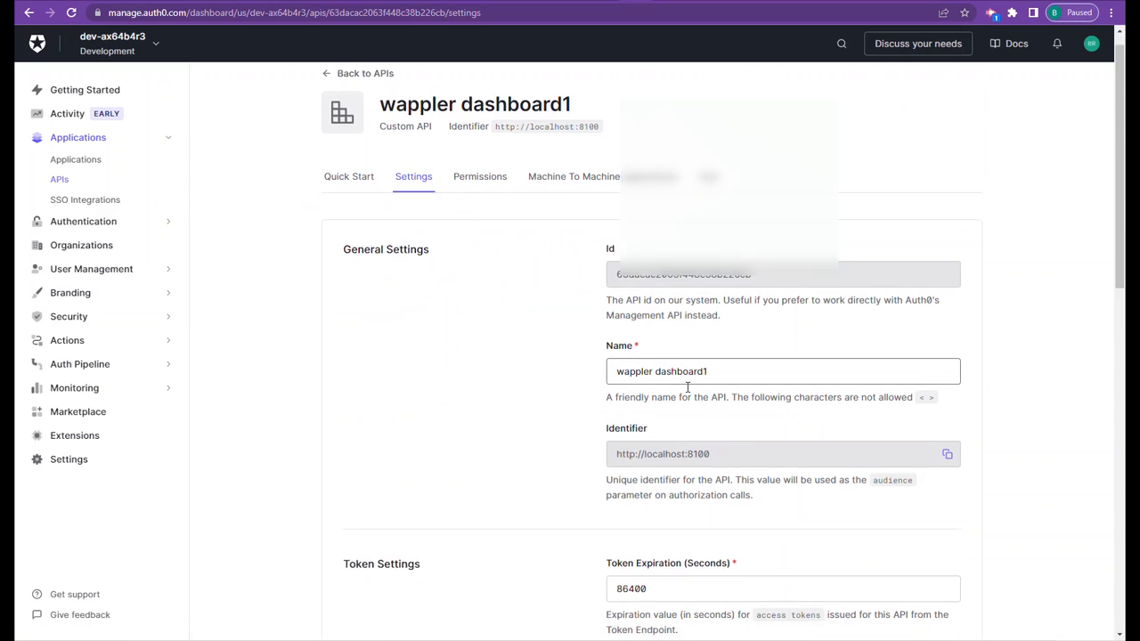
left_click_drag(715, 306, 613, 314)
scroll(662, 492, "down", 5)
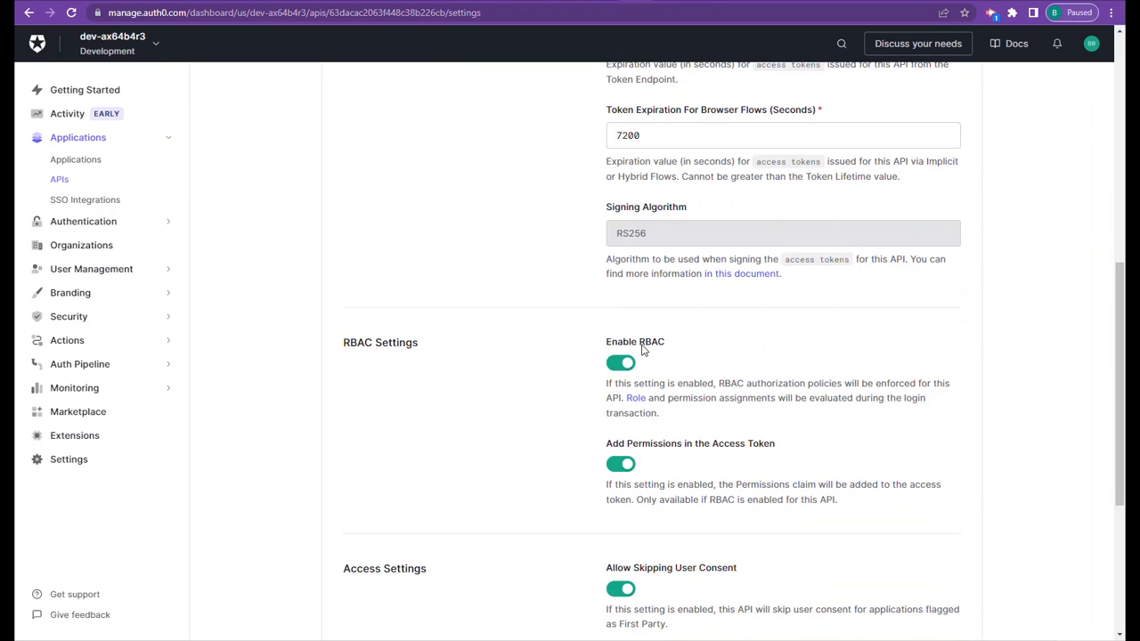
scroll(648, 434, "down", 1)
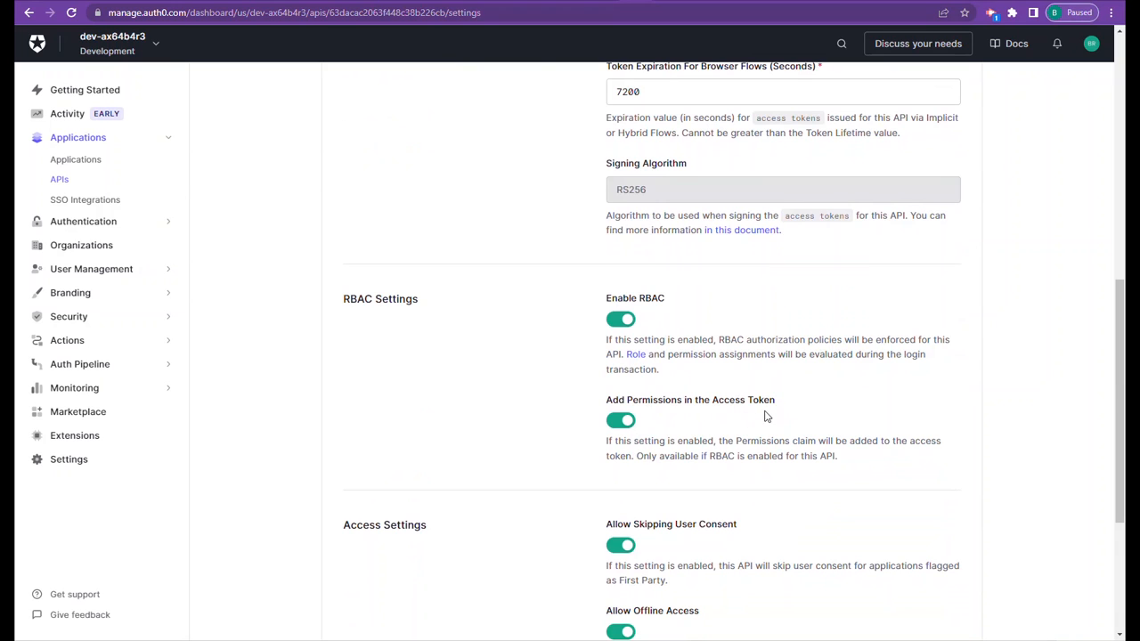
scroll(725, 481, "down", 5)
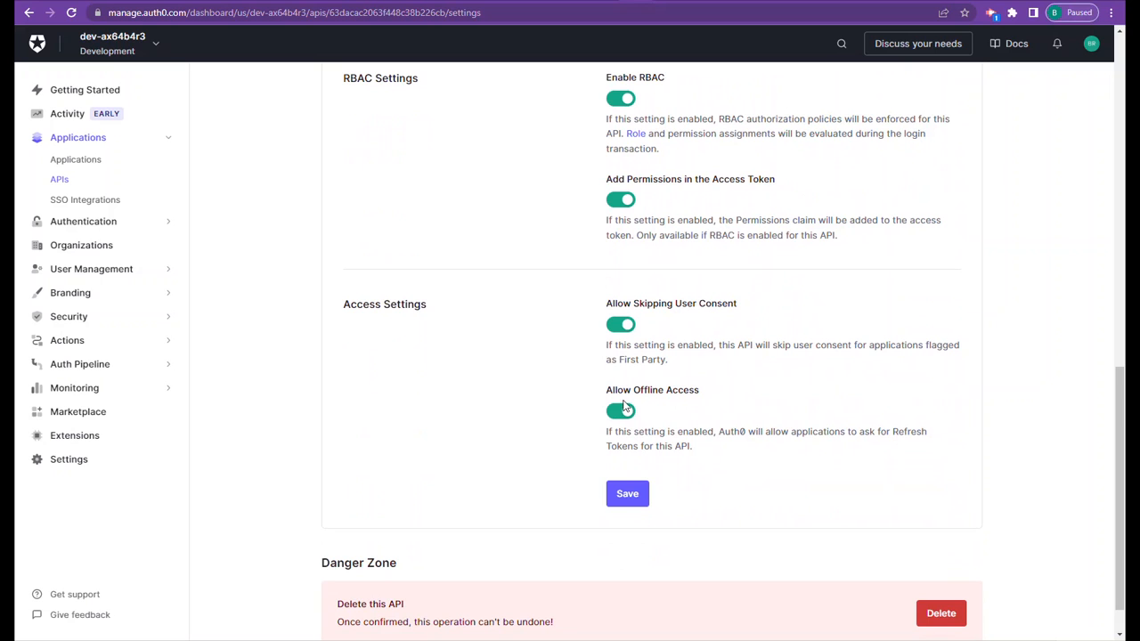
scroll(605, 474, "down", 1)
scroll(602, 475, "up", 10)
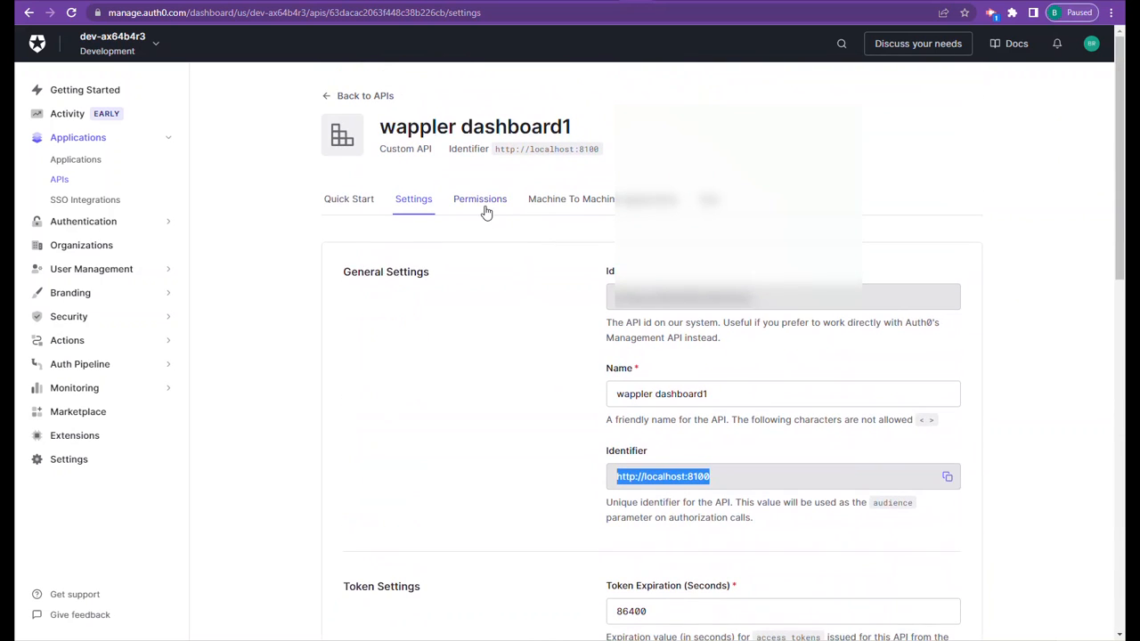
- Review the wappler dashboard1 API's permissions and check which machine-to-machine applications are authorized
left_click(485, 207)
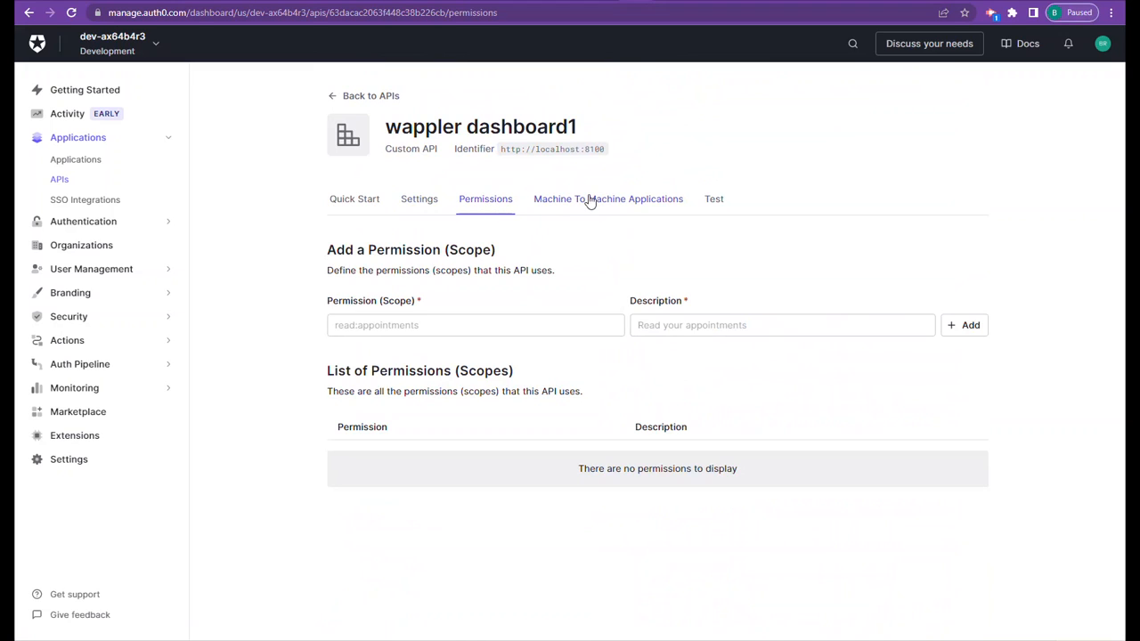
left_click(588, 203)
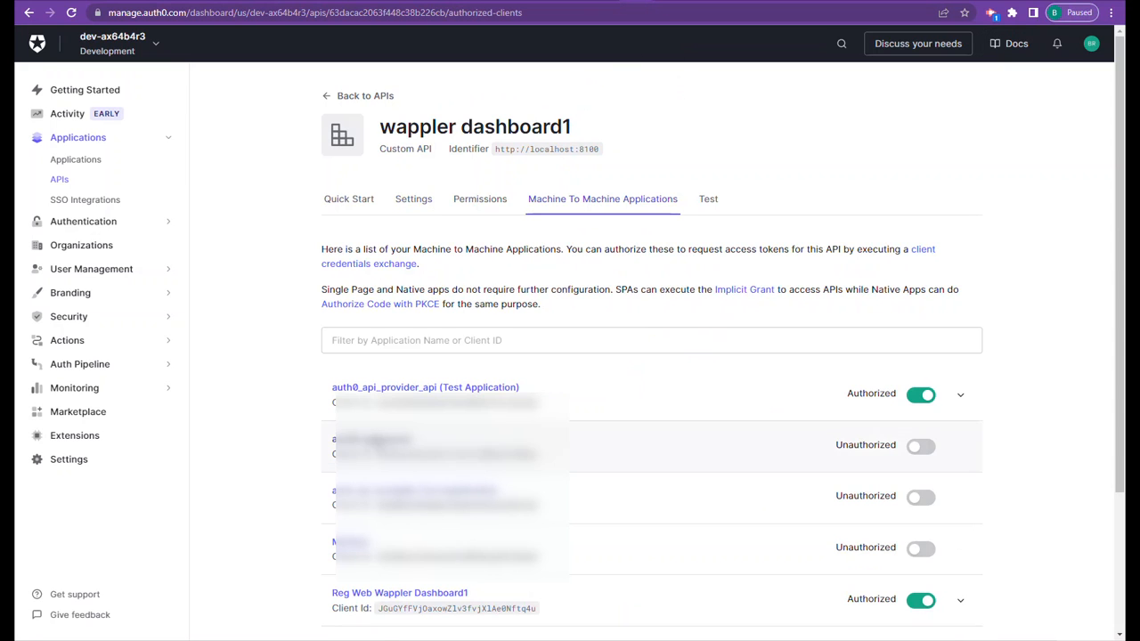
scroll(860, 426, "down", 2)
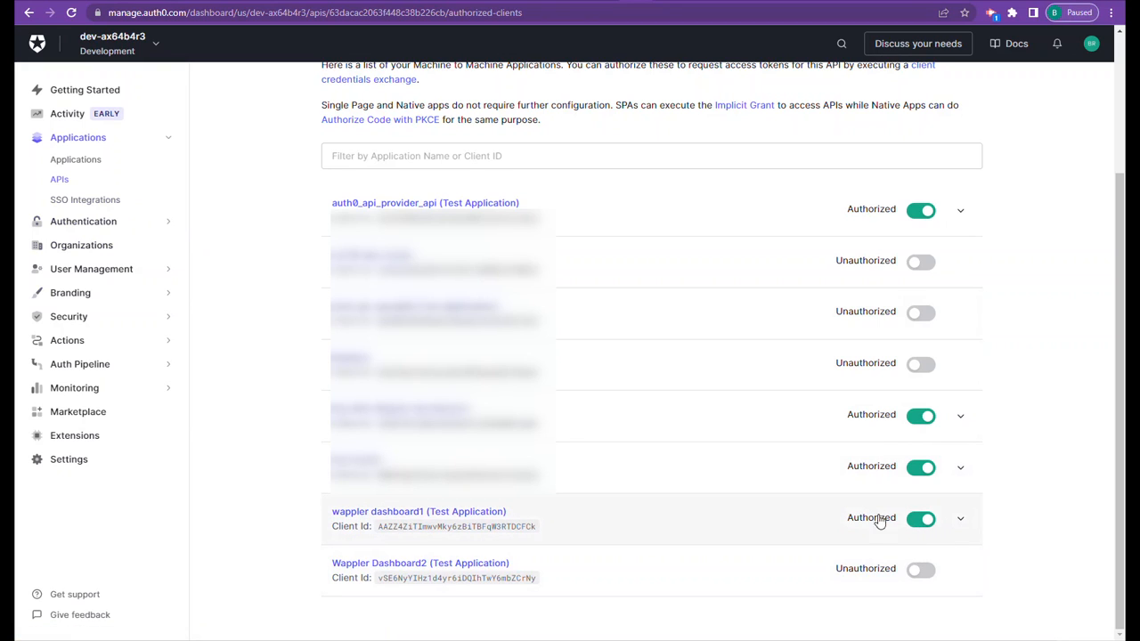
scroll(906, 519, "up", 1)
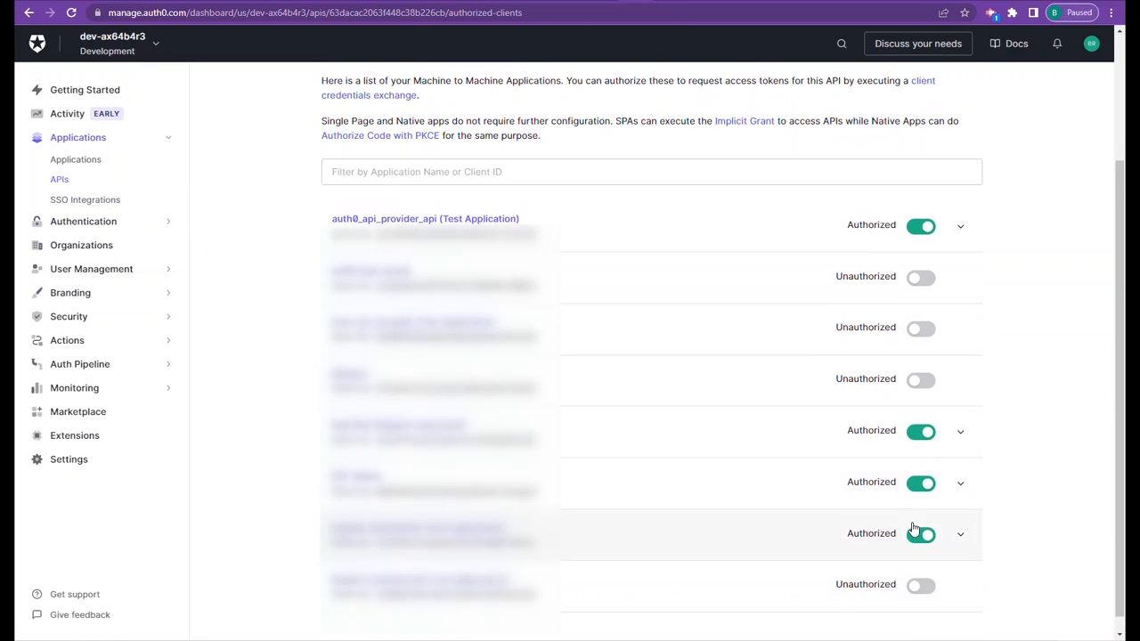
scroll(905, 506, "up", 1)
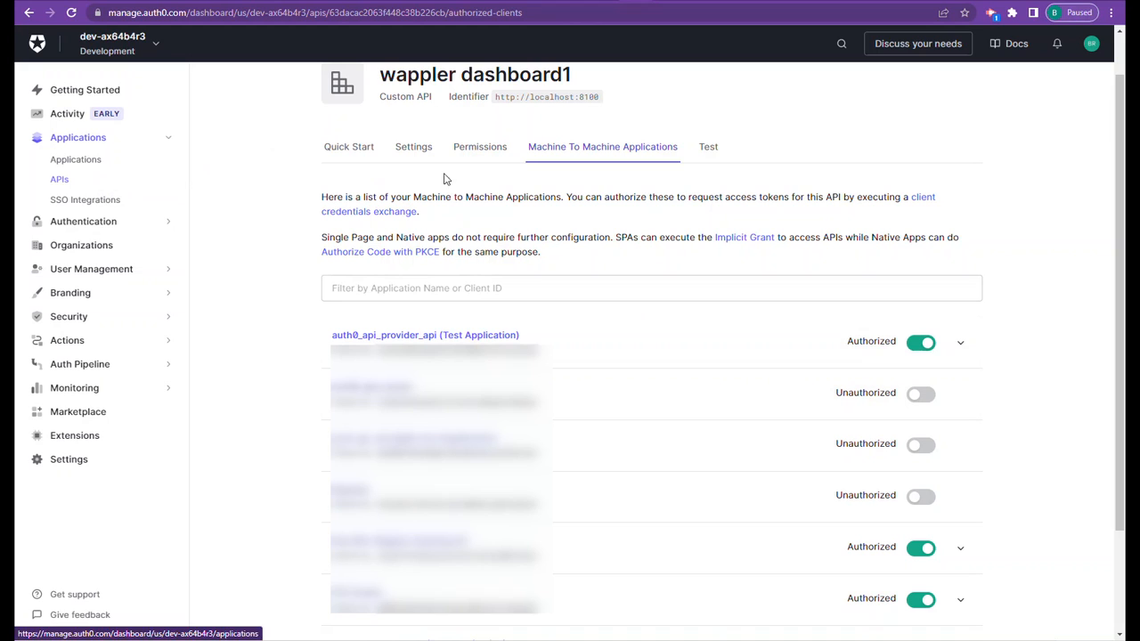
- Look through the API's token test page and examine the Node.js sample code in its Quick Start
left_click(708, 148)
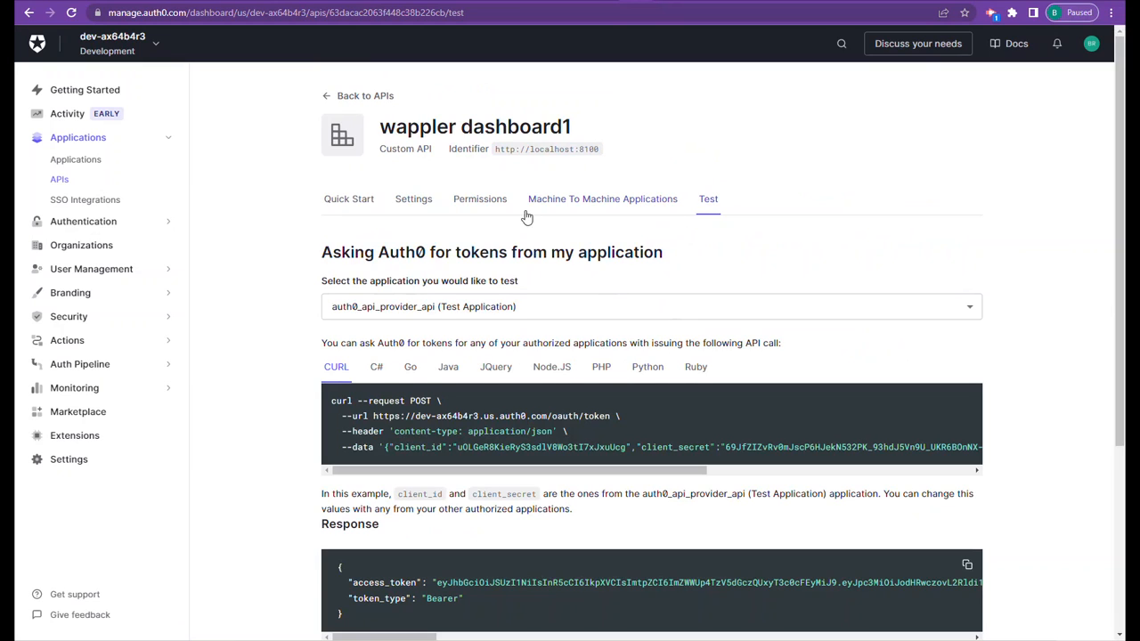
left_click(349, 204)
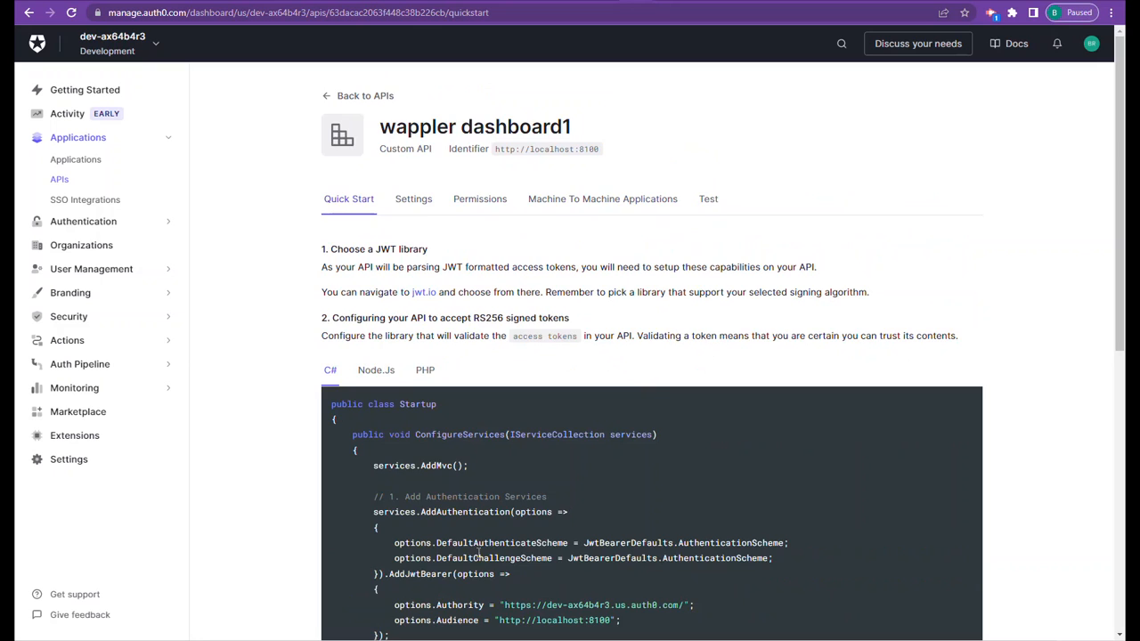
scroll(471, 491, "down", 3)
scroll(468, 484, "up", 3)
left_click(386, 373)
scroll(481, 452, "down", 2)
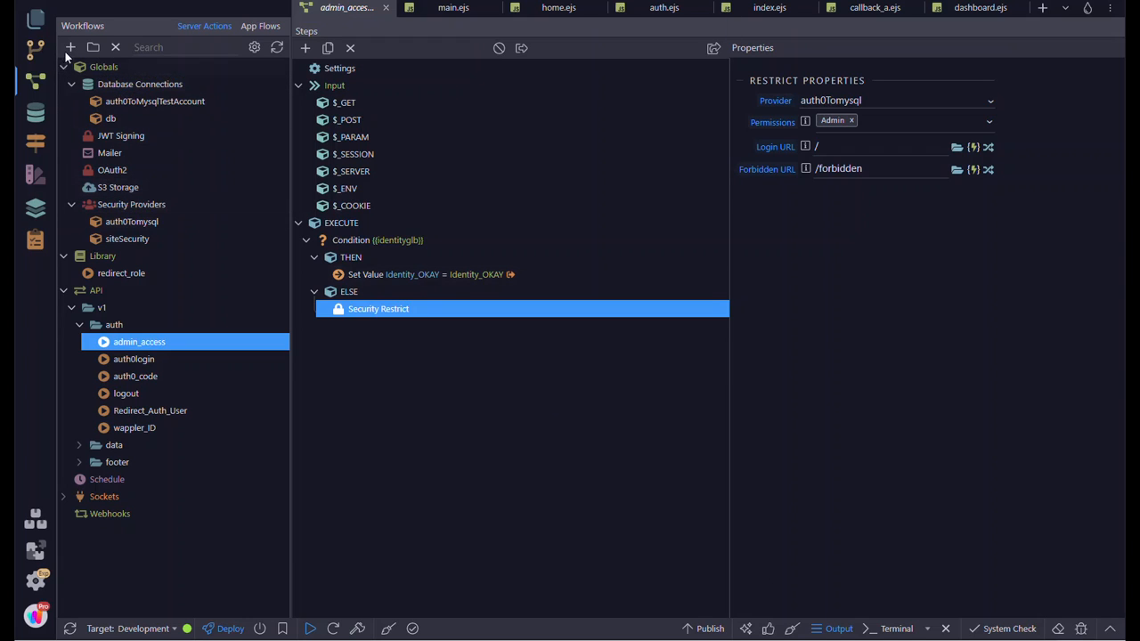
- Switch to Wappler and open the root index.js from the project files
left_click(36, 18)
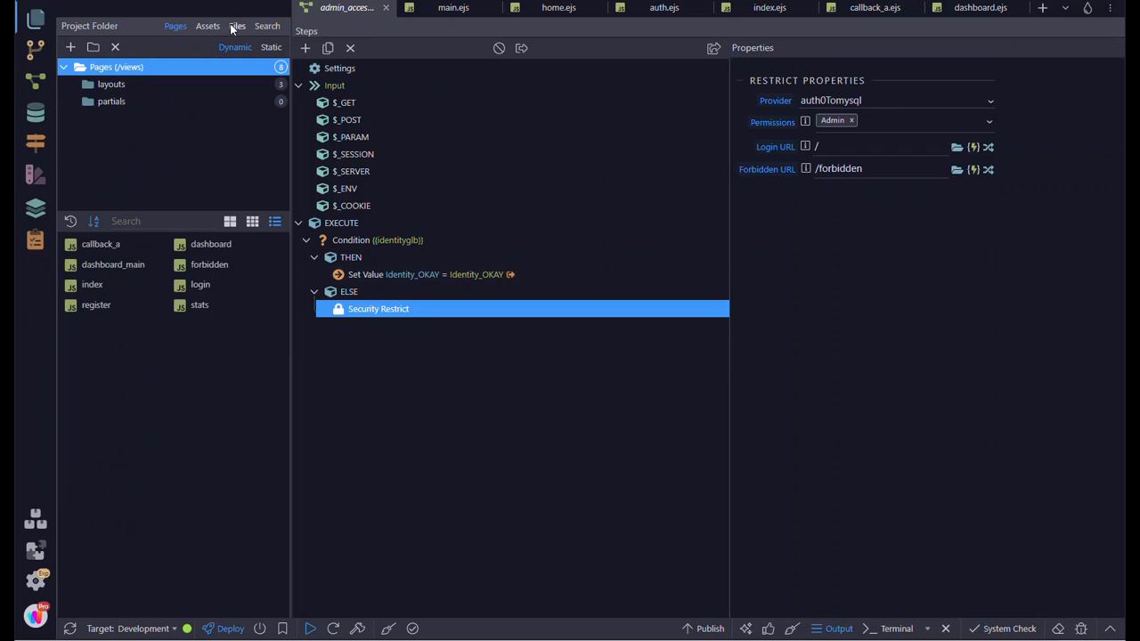
left_click(237, 26)
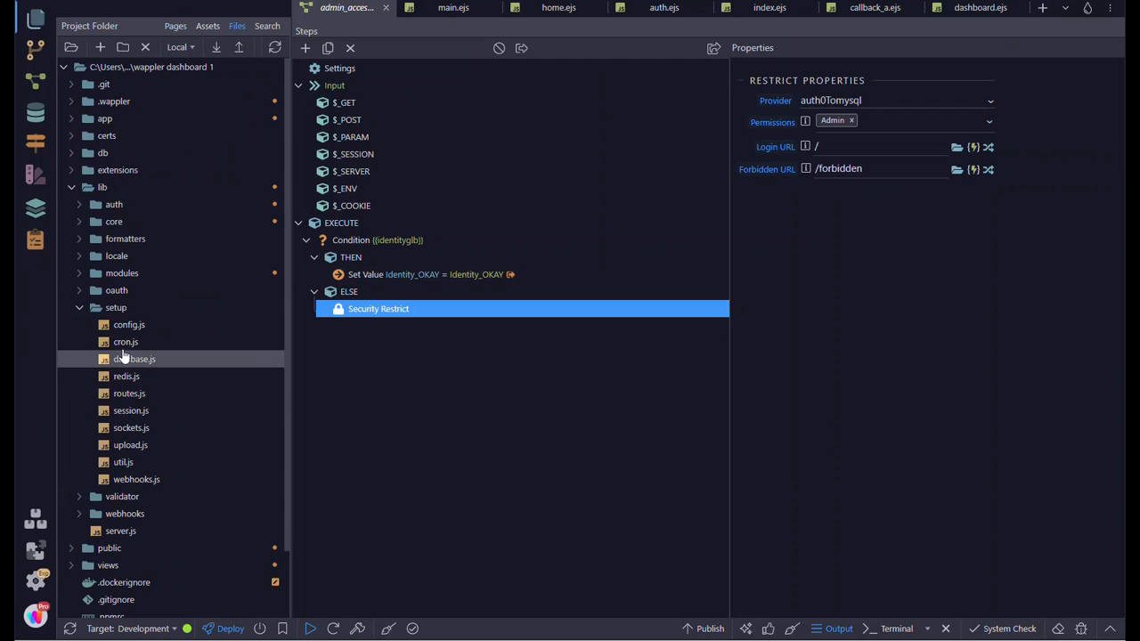
scroll(148, 354, "down", 2)
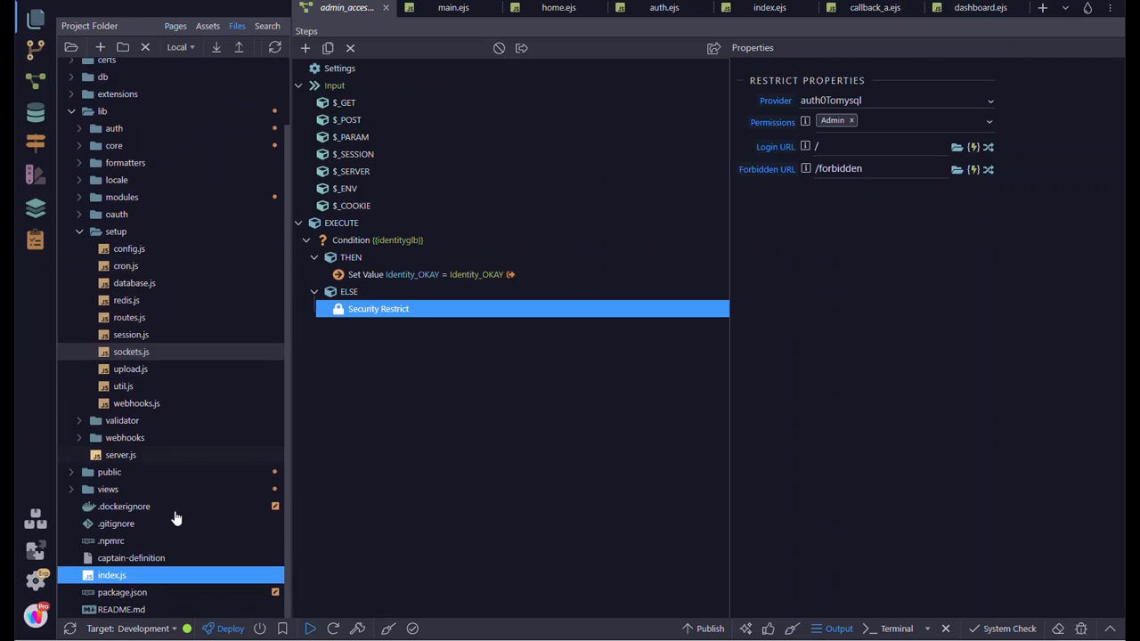
double_click(113, 577)
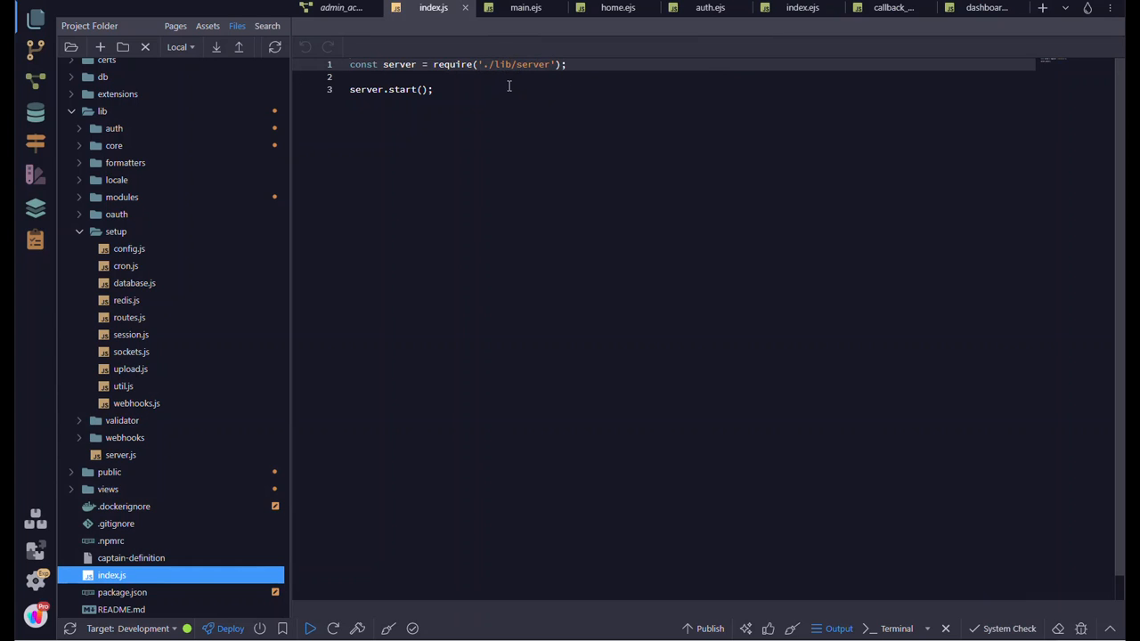
- Open lib/server.js, find its config require line, and inspect the settings in setup/config.js
double_click(116, 457)
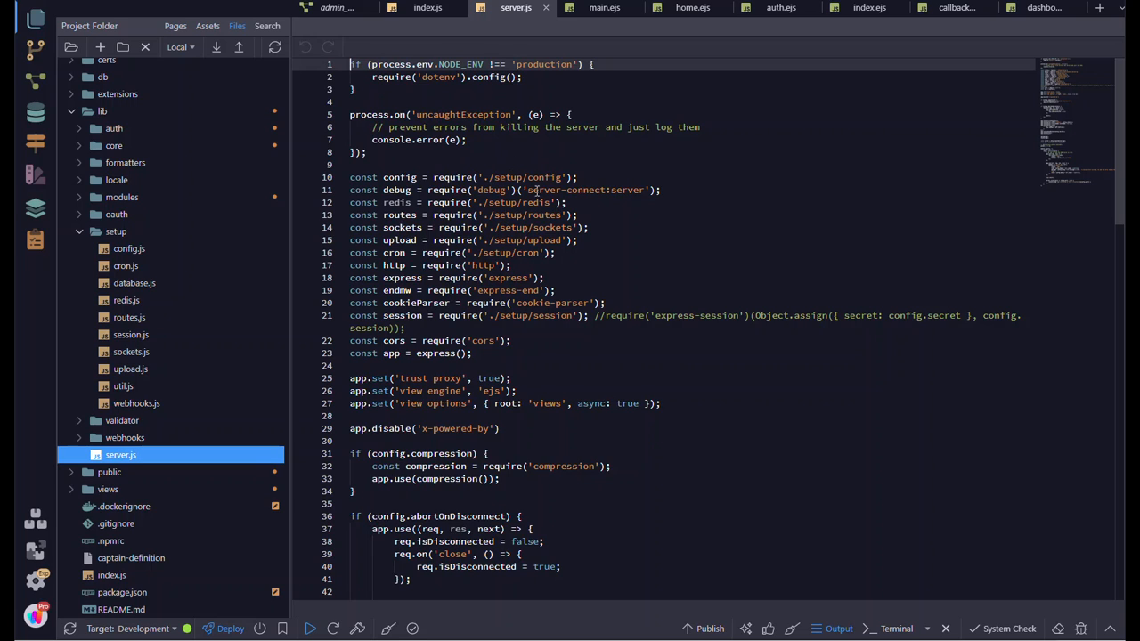
left_click_drag(575, 178, 488, 178)
left_click(499, 177)
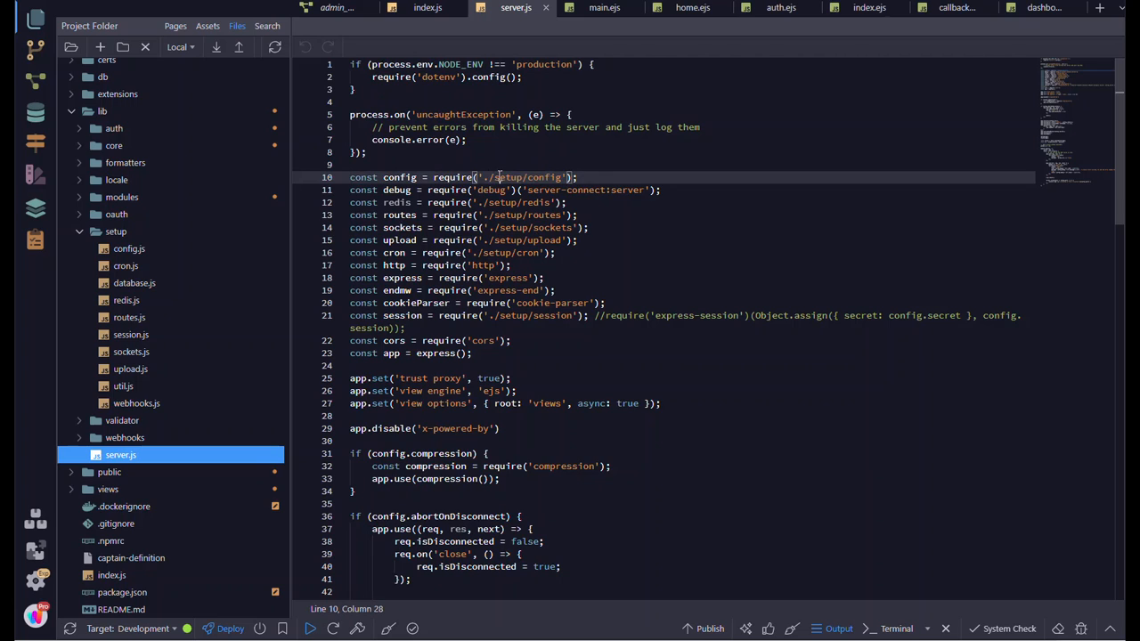
left_click(129, 251)
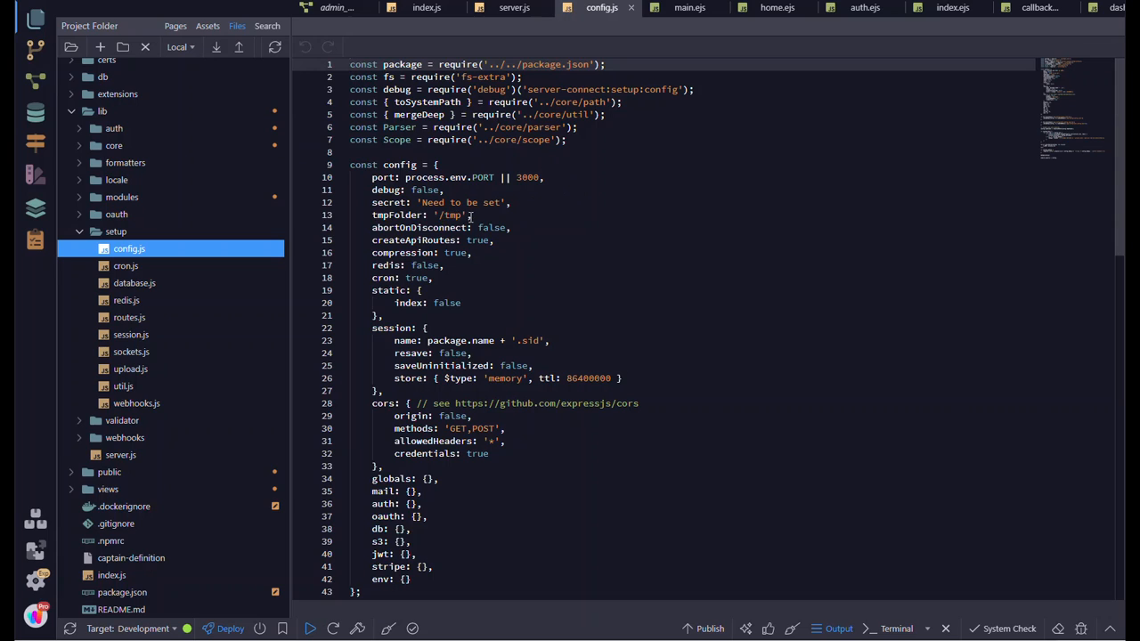
left_click_drag(472, 216, 412, 215)
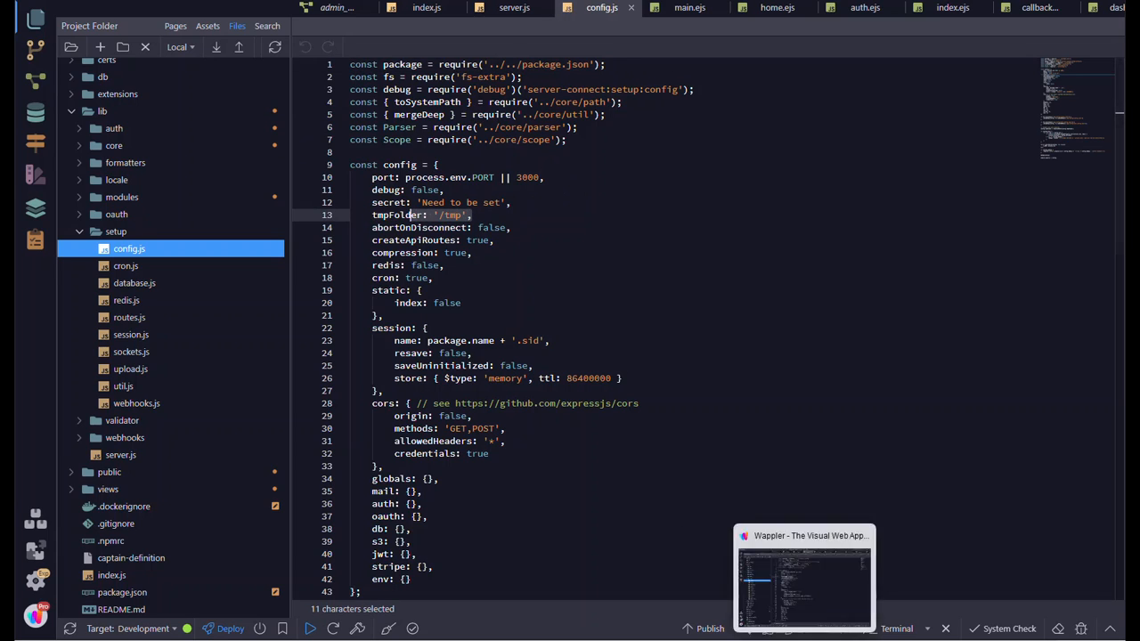
- Switch to Chrome and examine the jwtCheck definition and the /authorized route in the Node.js quick start code
left_click(805, 639)
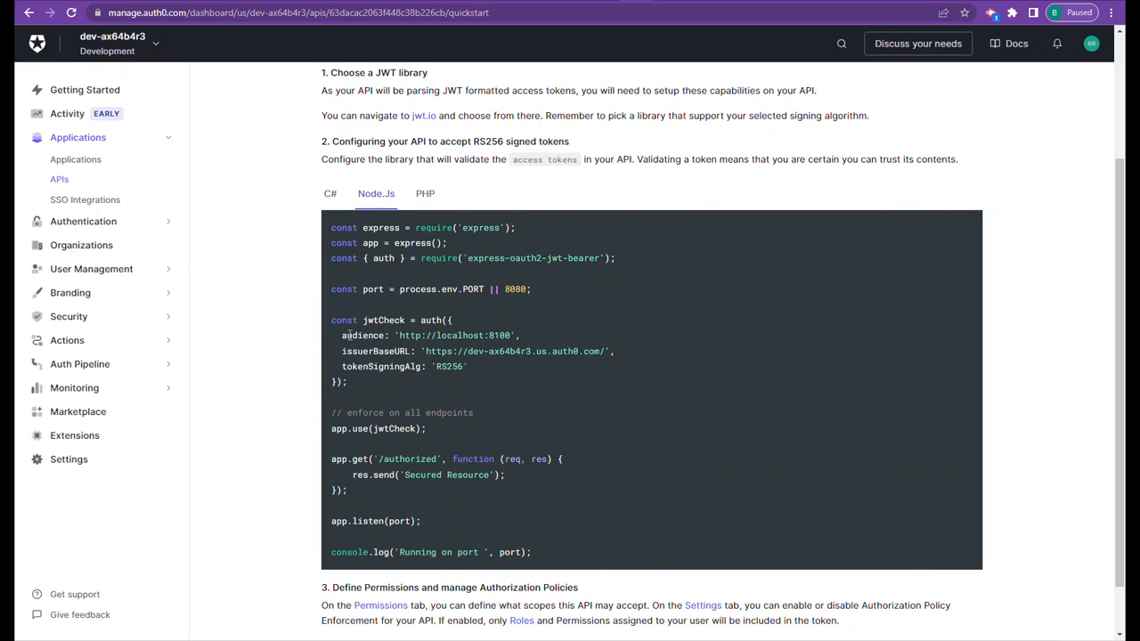
left_click_drag(363, 320, 436, 319)
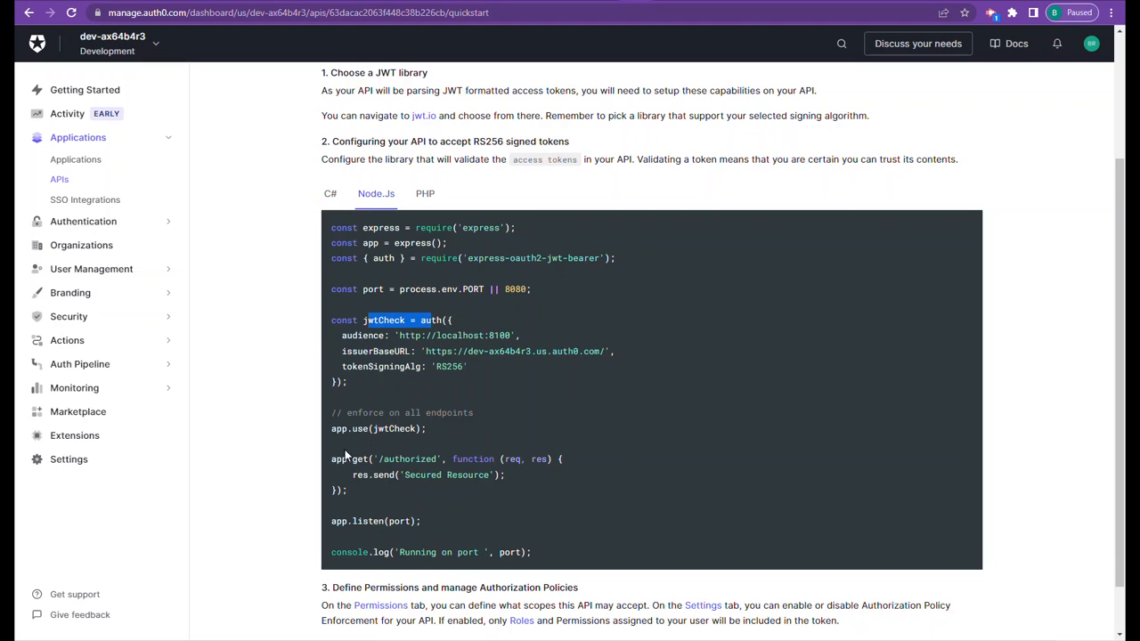
left_click_drag(336, 461, 488, 460)
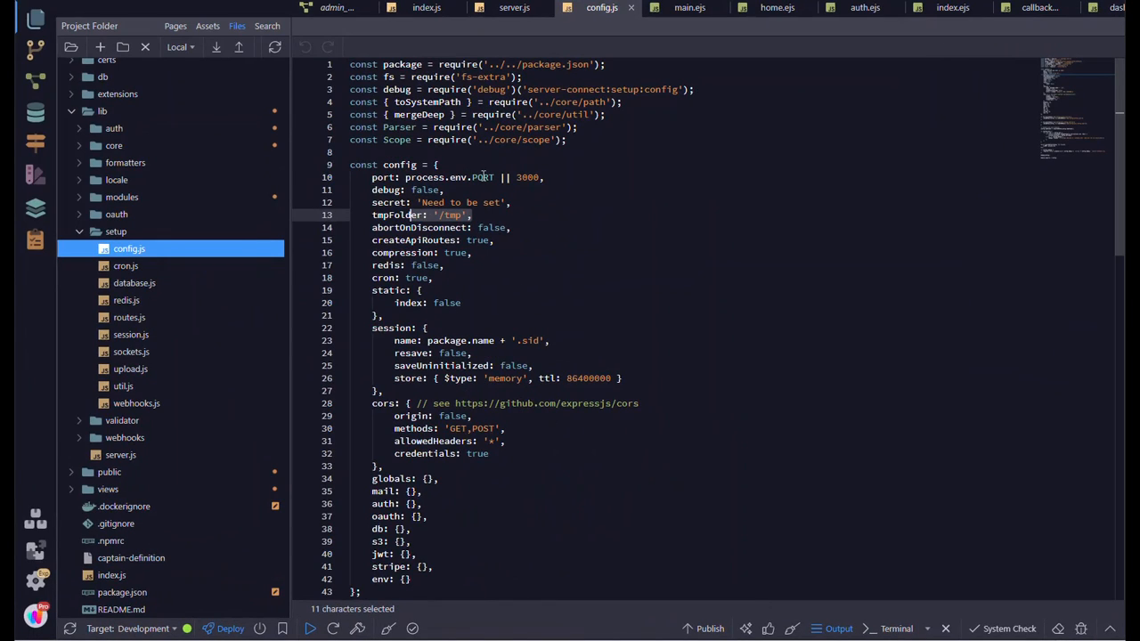
- Switch back to Wappler, examine the port setting and core require lines in config.js, and open setup/routes.js
left_click_drag(484, 176, 527, 180)
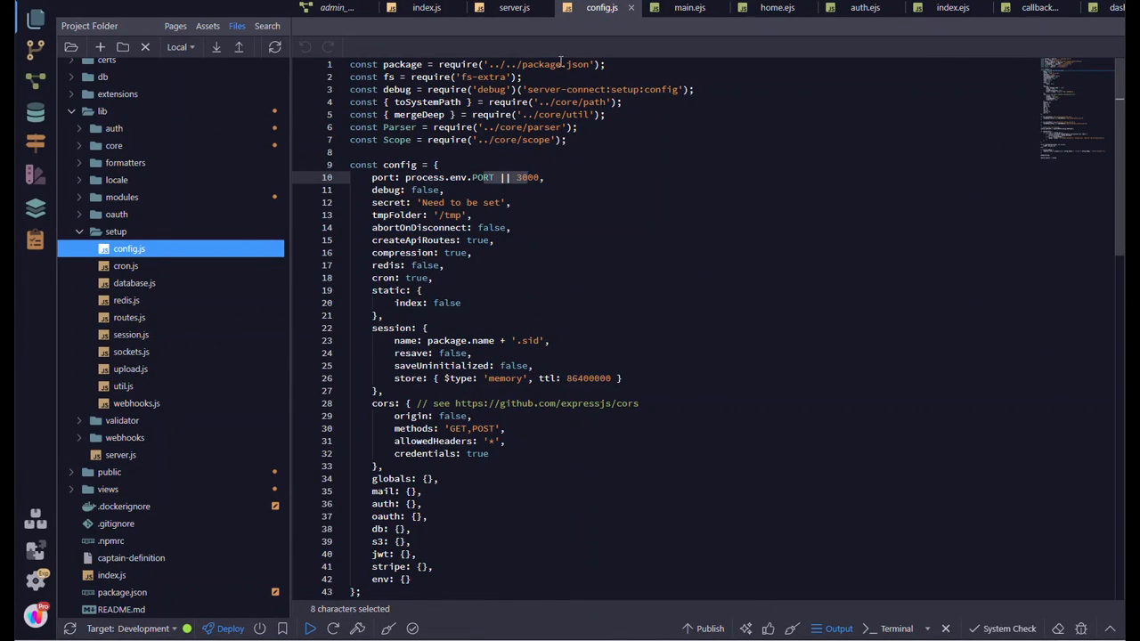
left_click(594, 103)
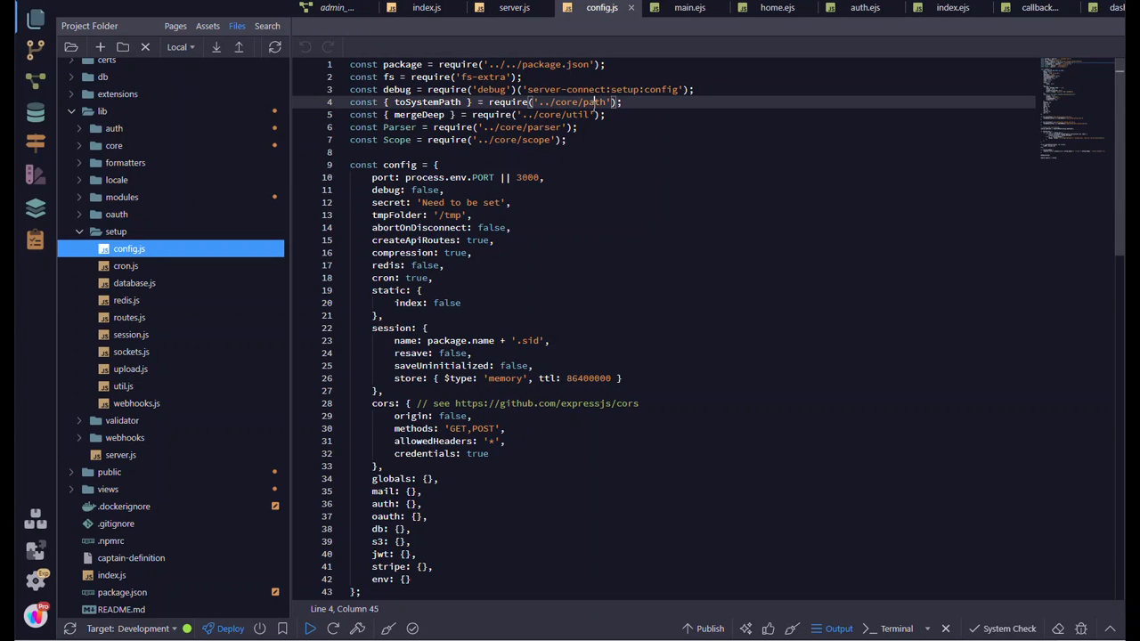
left_click(540, 140)
left_click(539, 127)
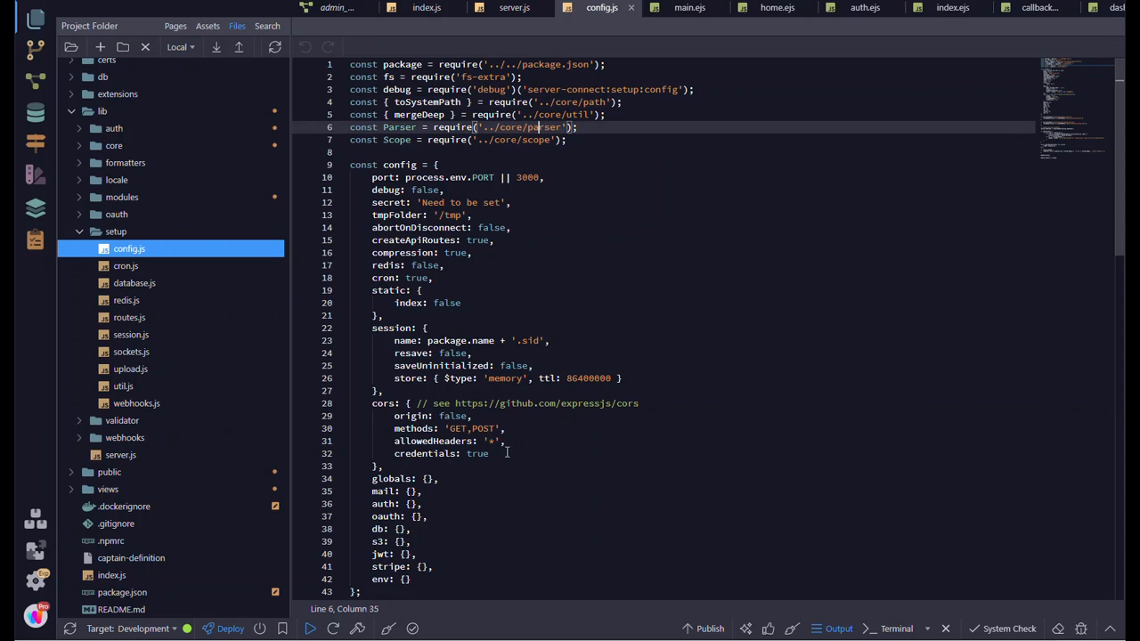
left_click(129, 321)
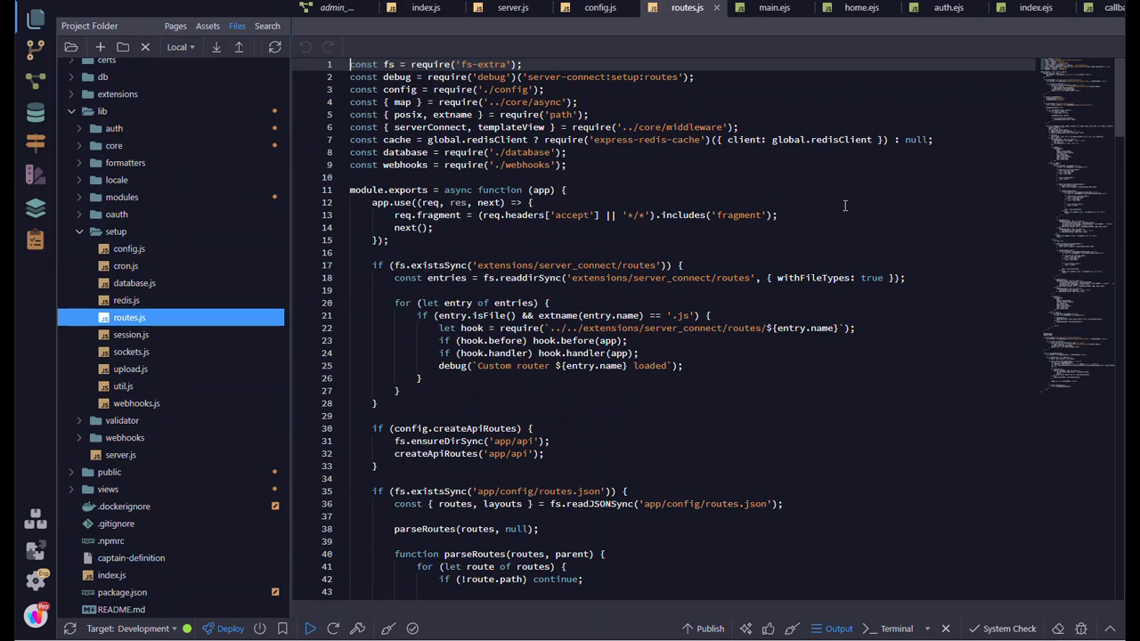
- Close the open index.js, server.js, config.js and routes.js files in the editor
left_click(456, 8)
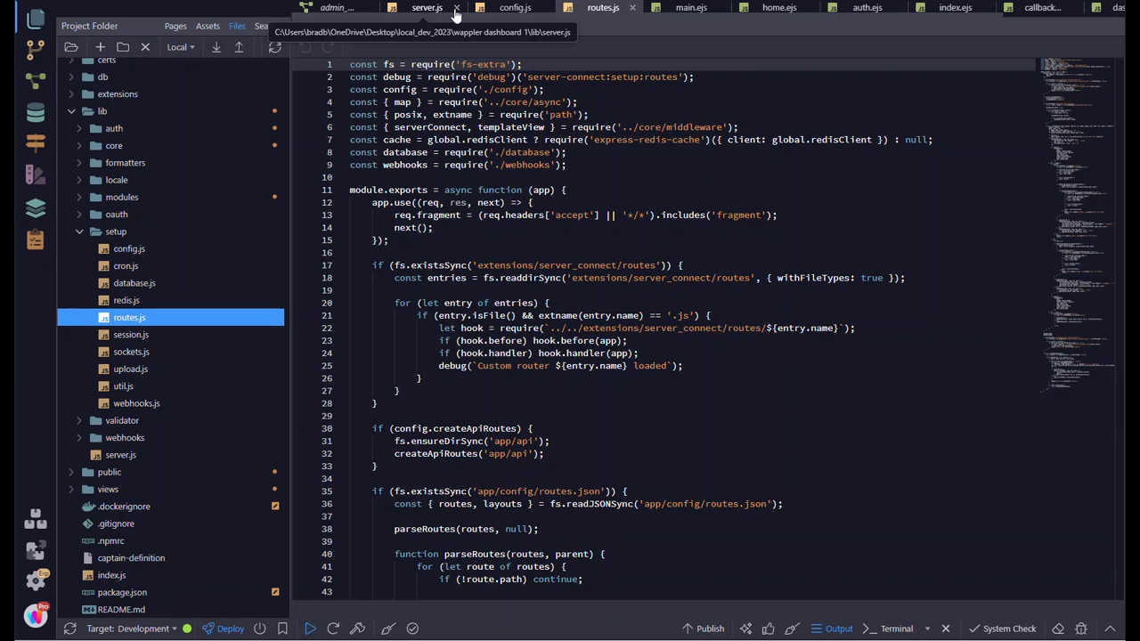
left_click(456, 8)
left_click(457, 8)
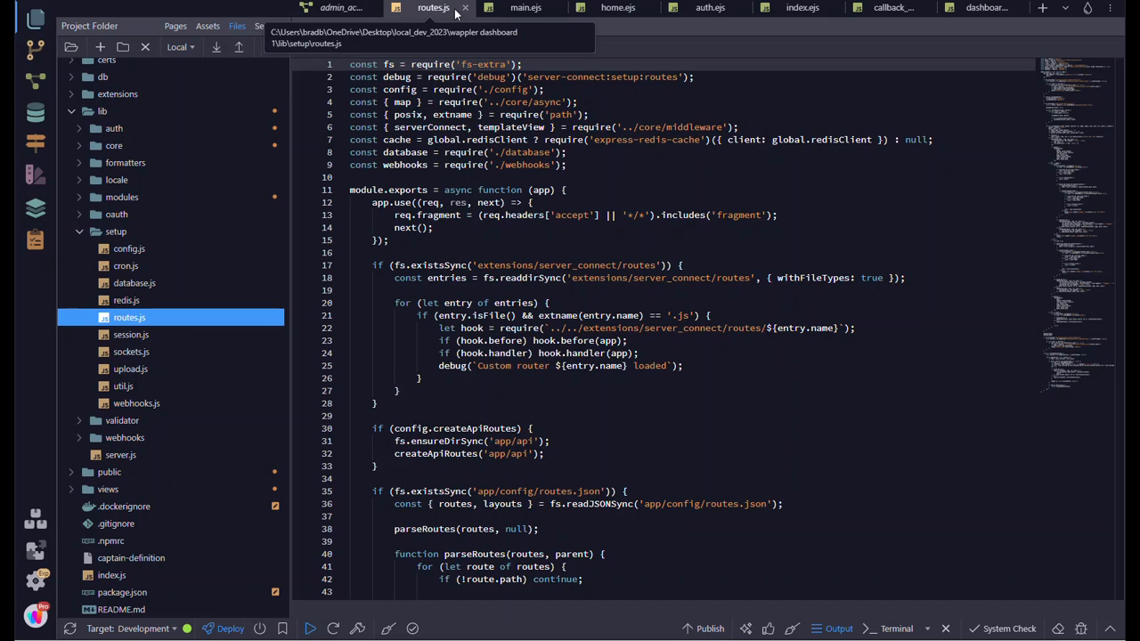
left_click(464, 8)
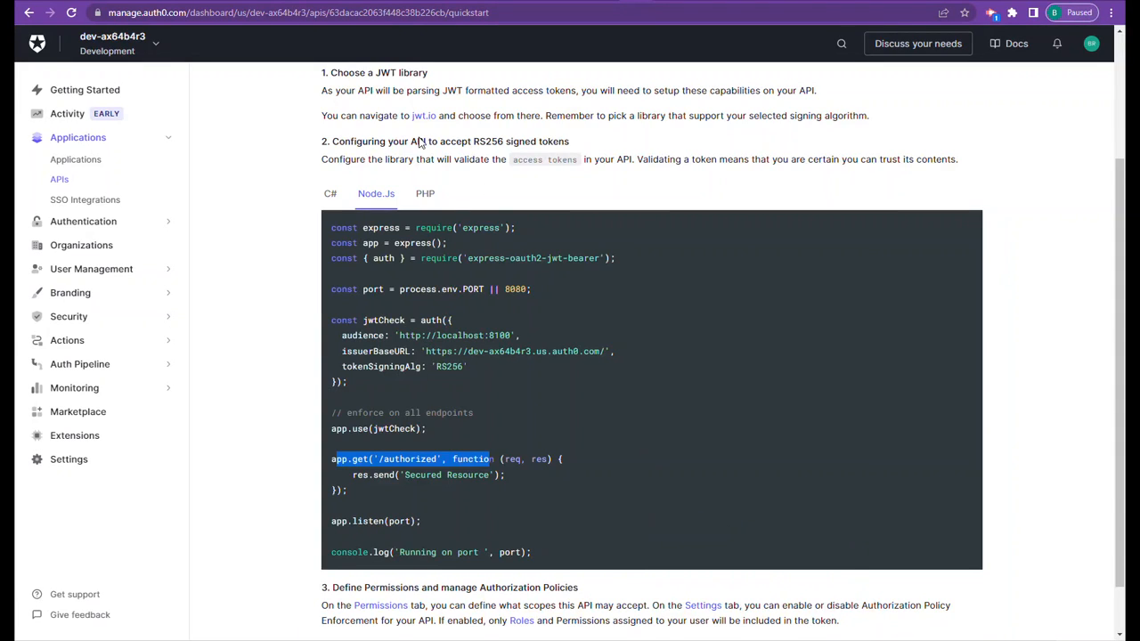
- Switch to Chrome and open the settings of the wappler dashboard1 (Test Application) machine-to-machine application in Auth0
scroll(428, 174, "up", 3)
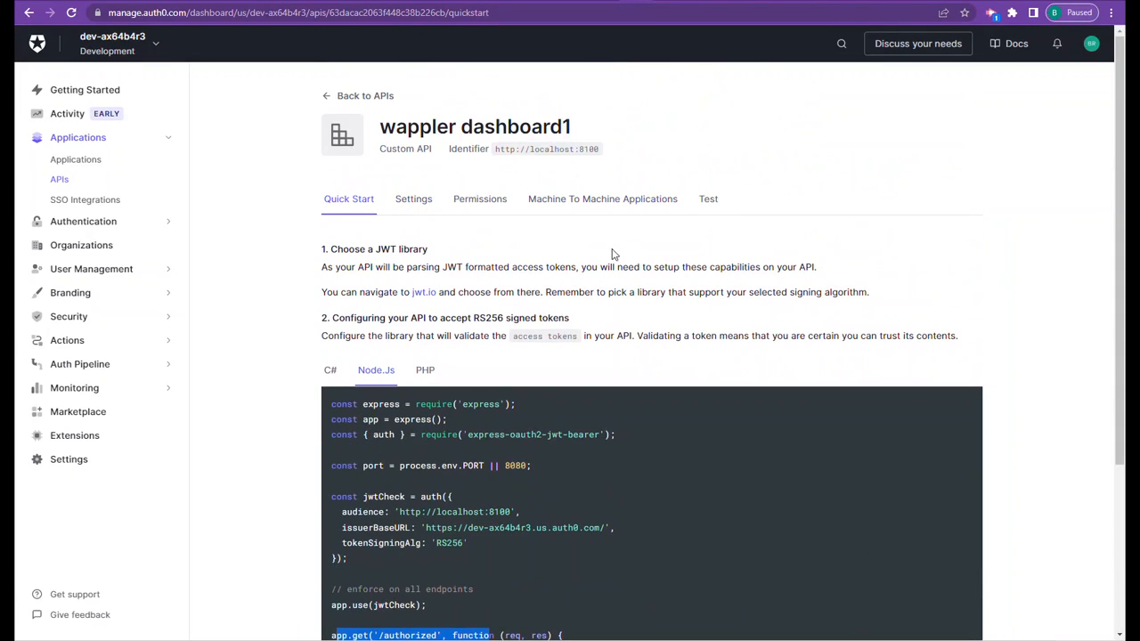
left_click(84, 162)
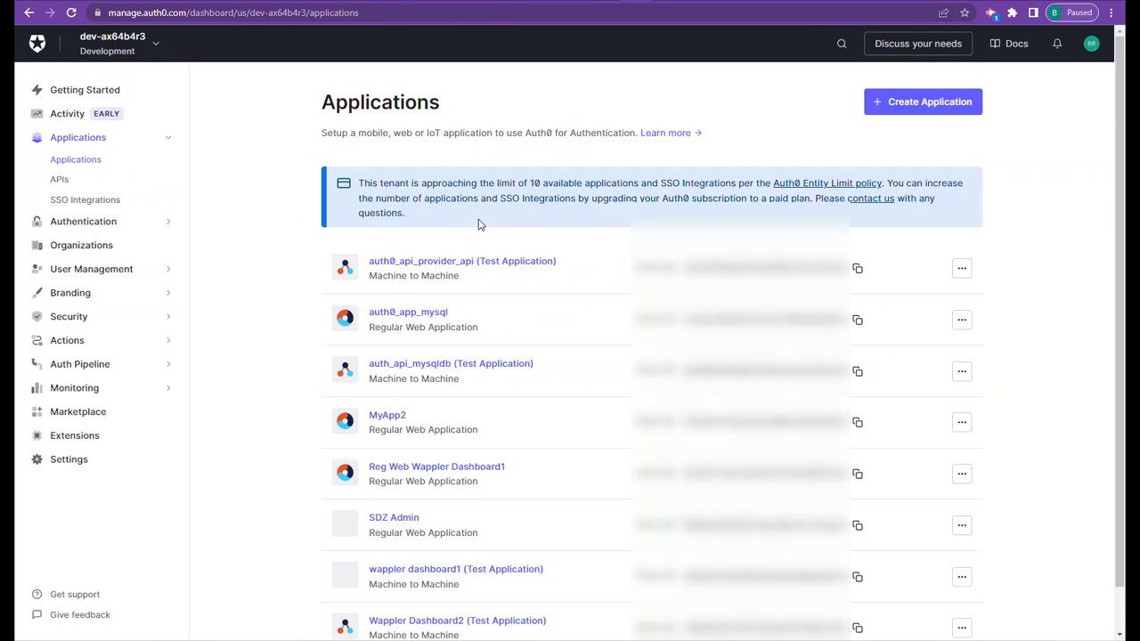
scroll(484, 276, "down", 1)
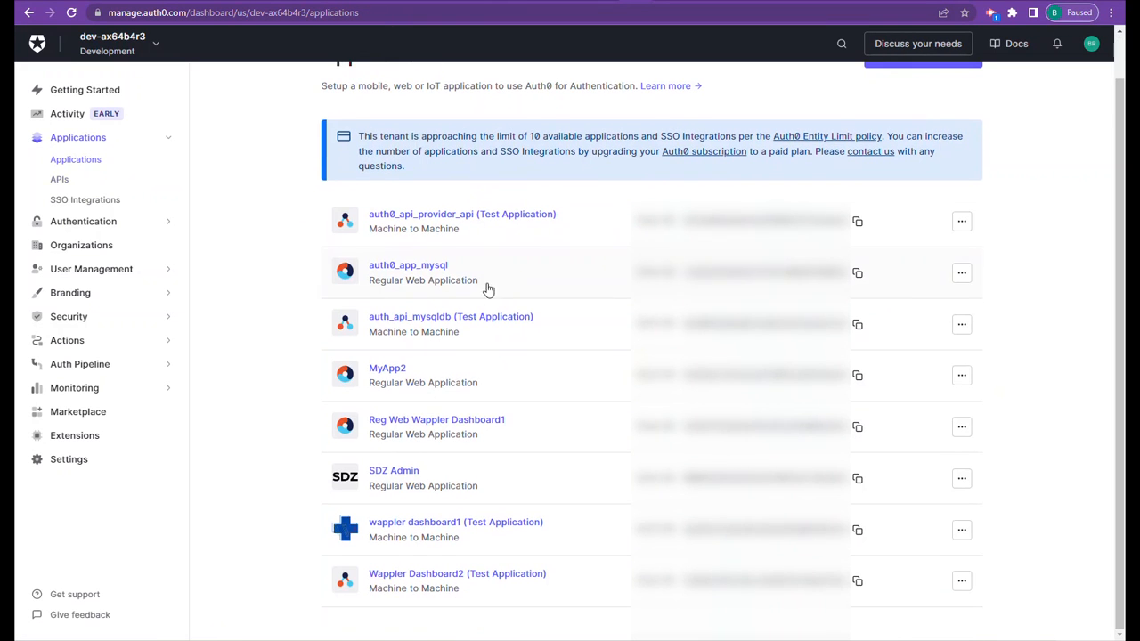
left_click(453, 526)
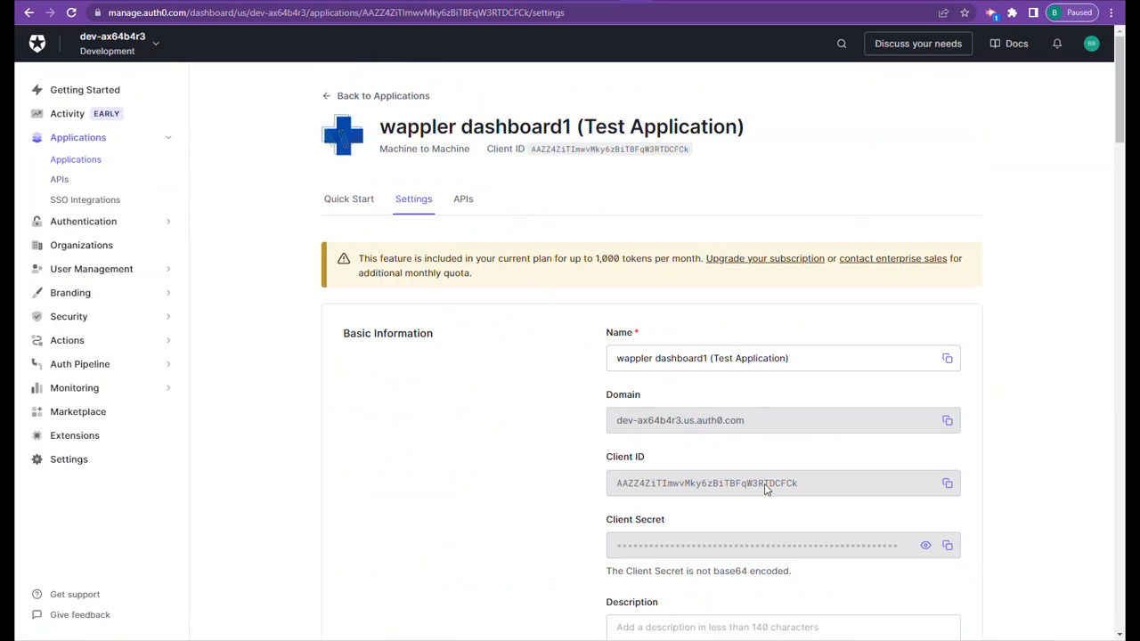
- Examine the application's basic information, logo, application type and token endpoint authentication method
scroll(834, 484, "down", 1)
scroll(834, 484, "down", 2)
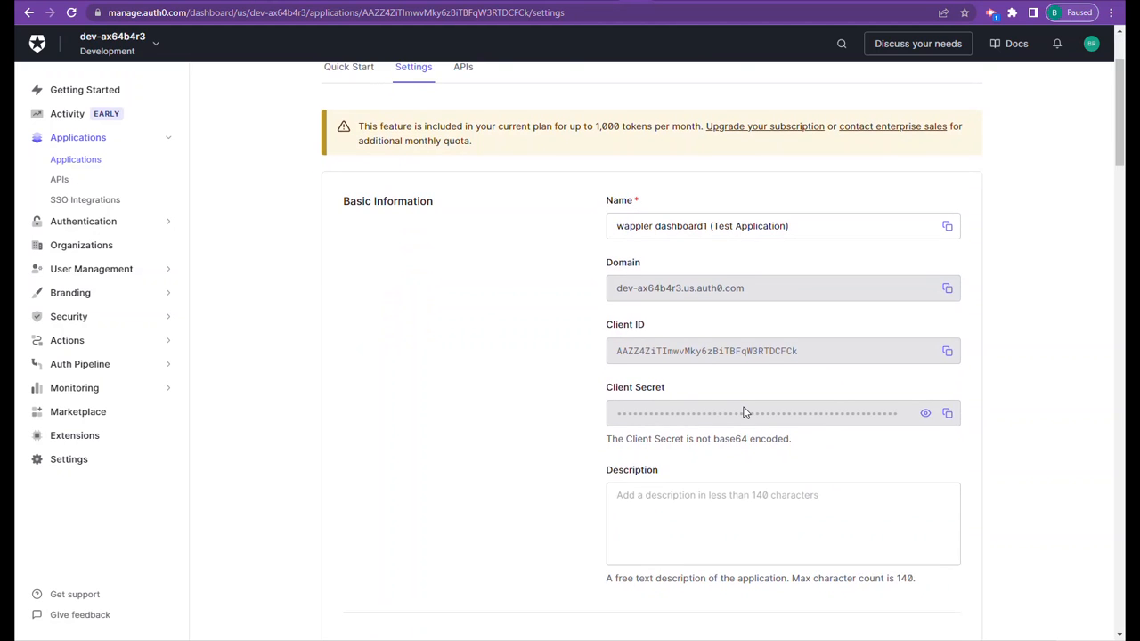
scroll(746, 412, "down", 4)
scroll(710, 150, "up", 2)
scroll(723, 515, "down", 3)
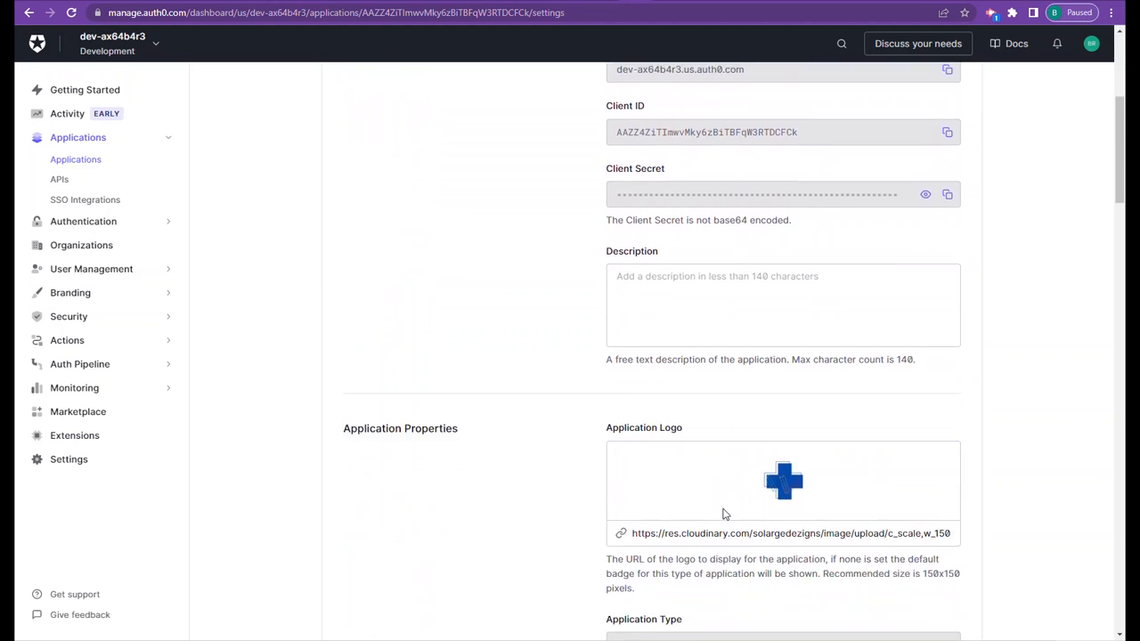
scroll(723, 515, "down", 2)
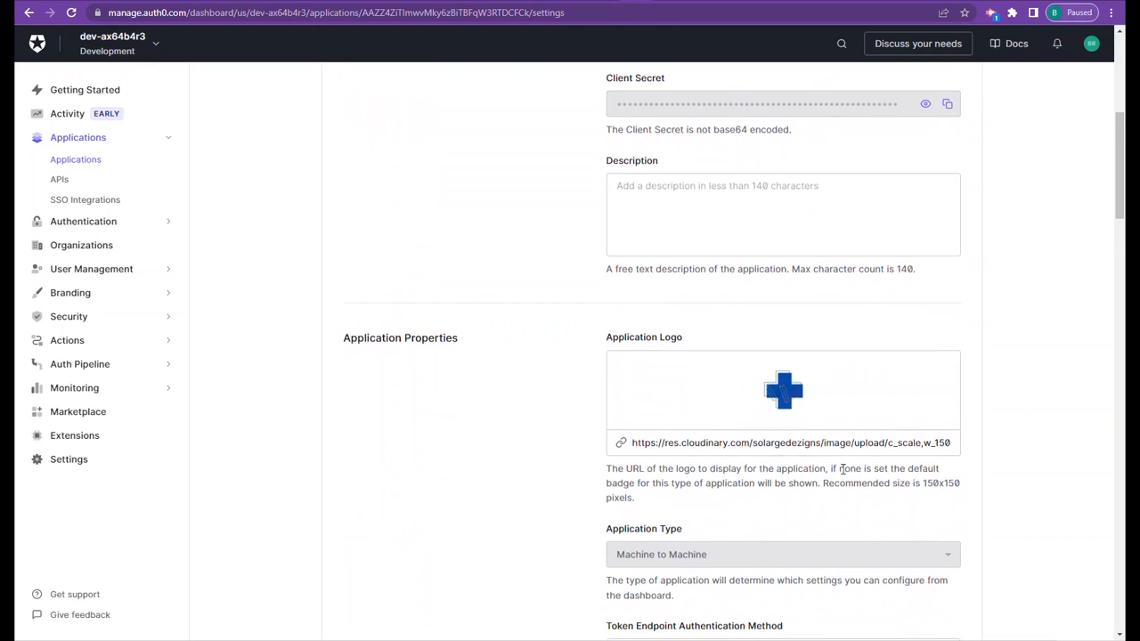
scroll(842, 470, "down", 3)
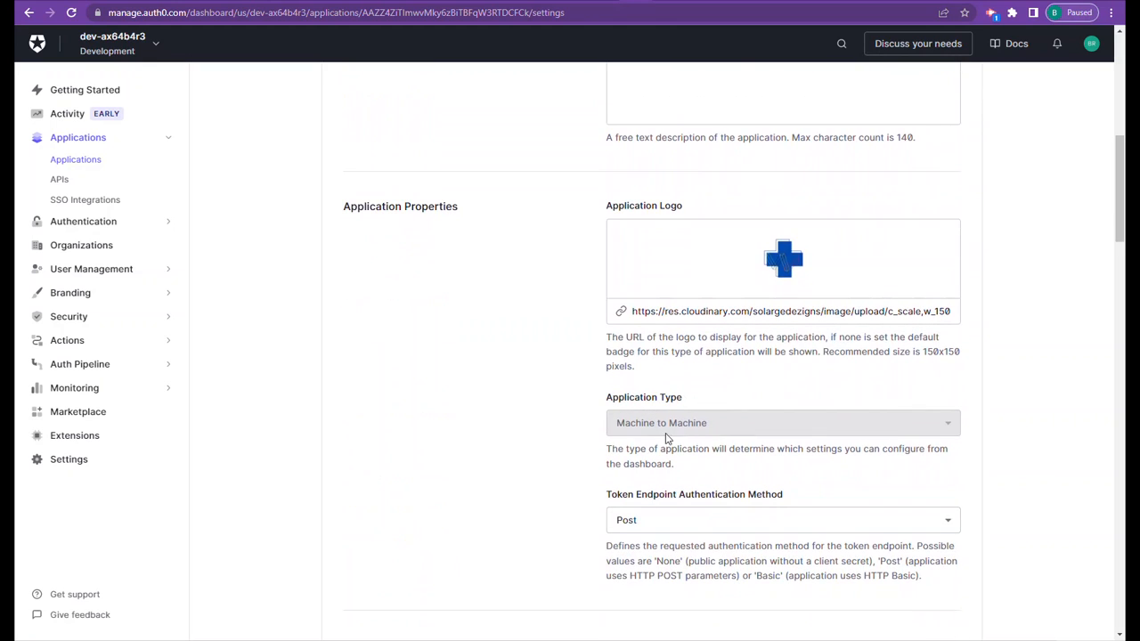
scroll(699, 450, "down", 3)
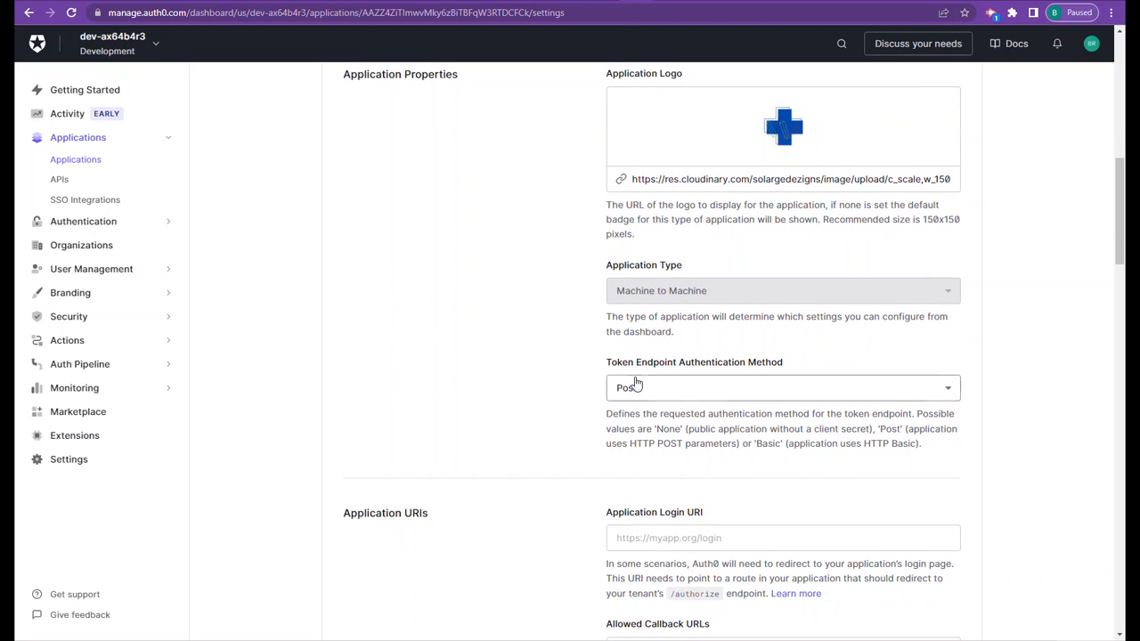
scroll(636, 383, "down", 4)
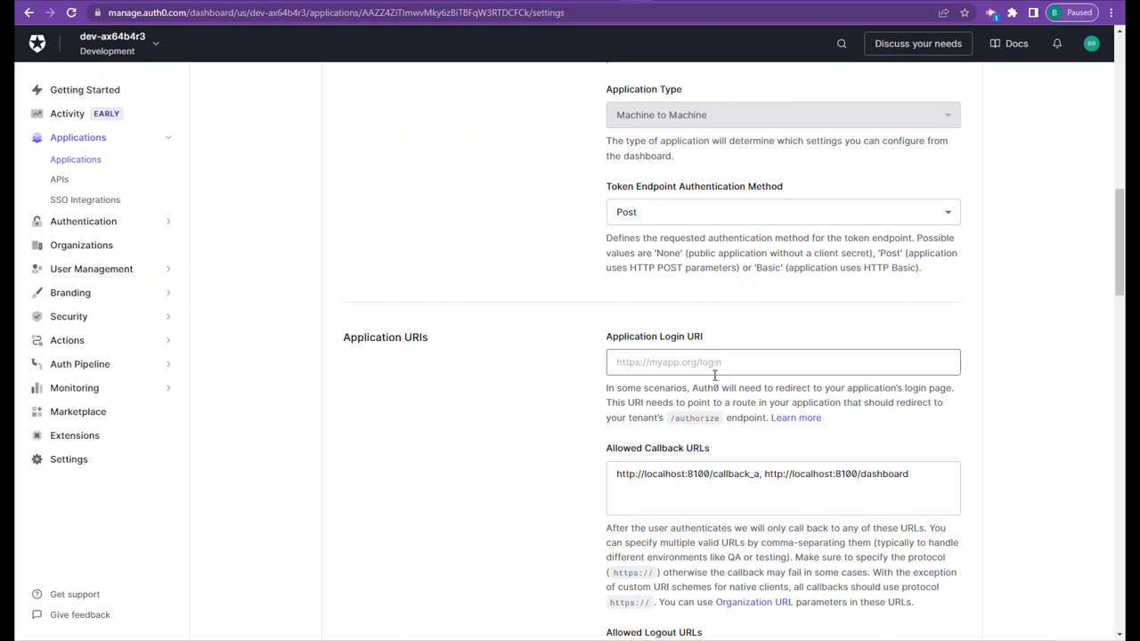
- Examine the allowed logout URL, the callback_a callback URL and both allowed web origins in the application URIs
scroll(712, 374, "down", 2)
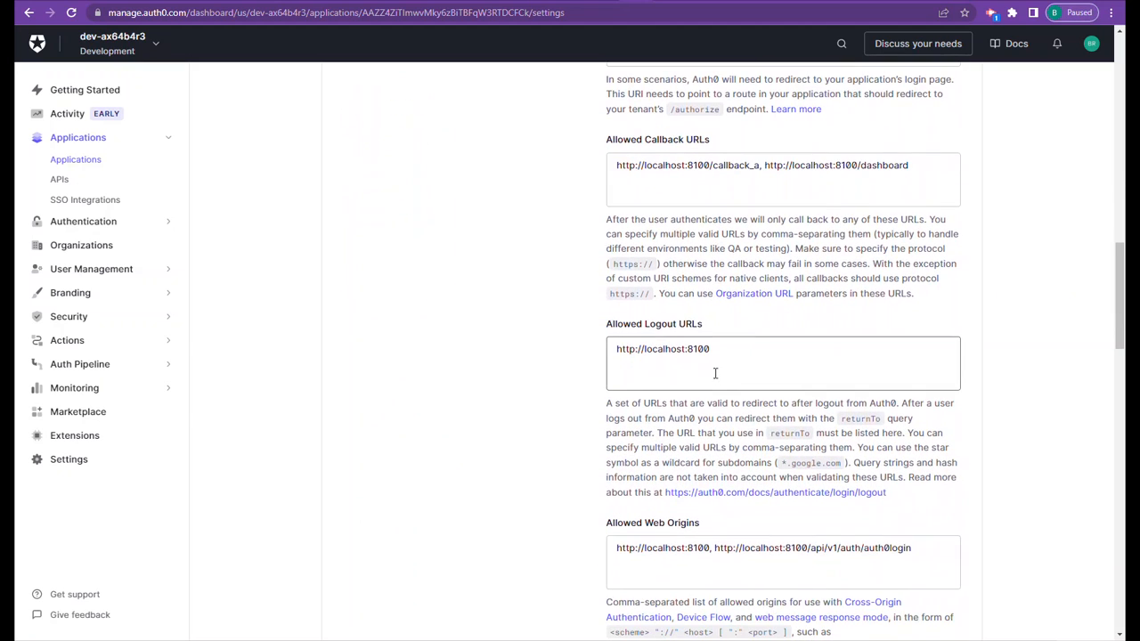
left_click_drag(716, 352, 629, 349)
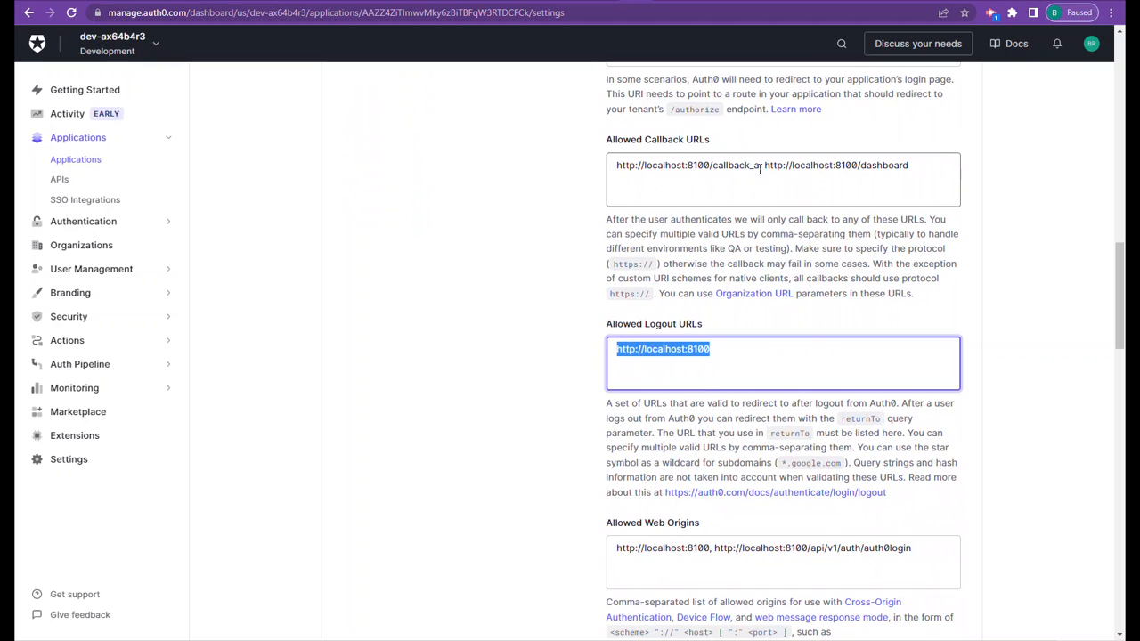
left_click_drag(760, 166, 621, 166)
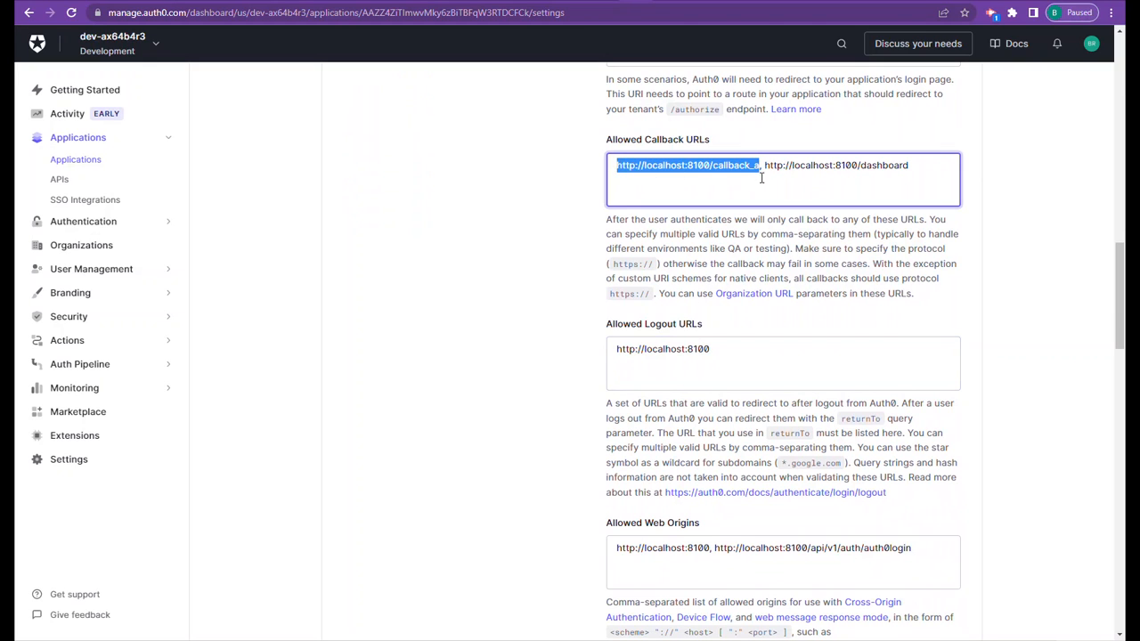
scroll(809, 247, "down", 3)
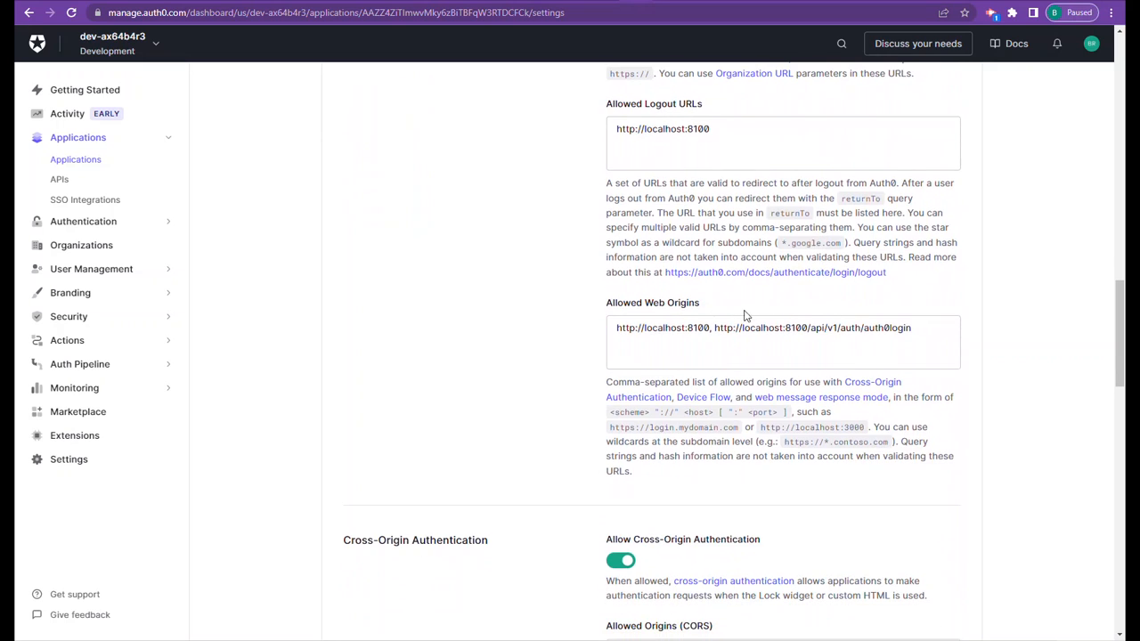
left_click_drag(711, 328, 609, 328)
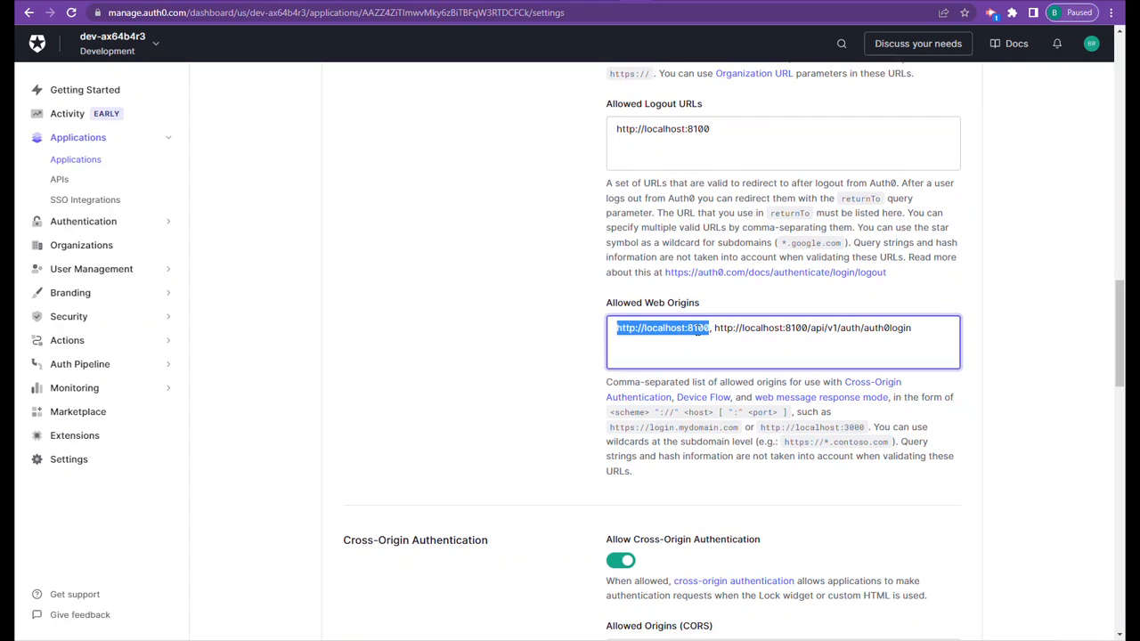
left_click(722, 340)
left_click_drag(716, 329, 885, 354)
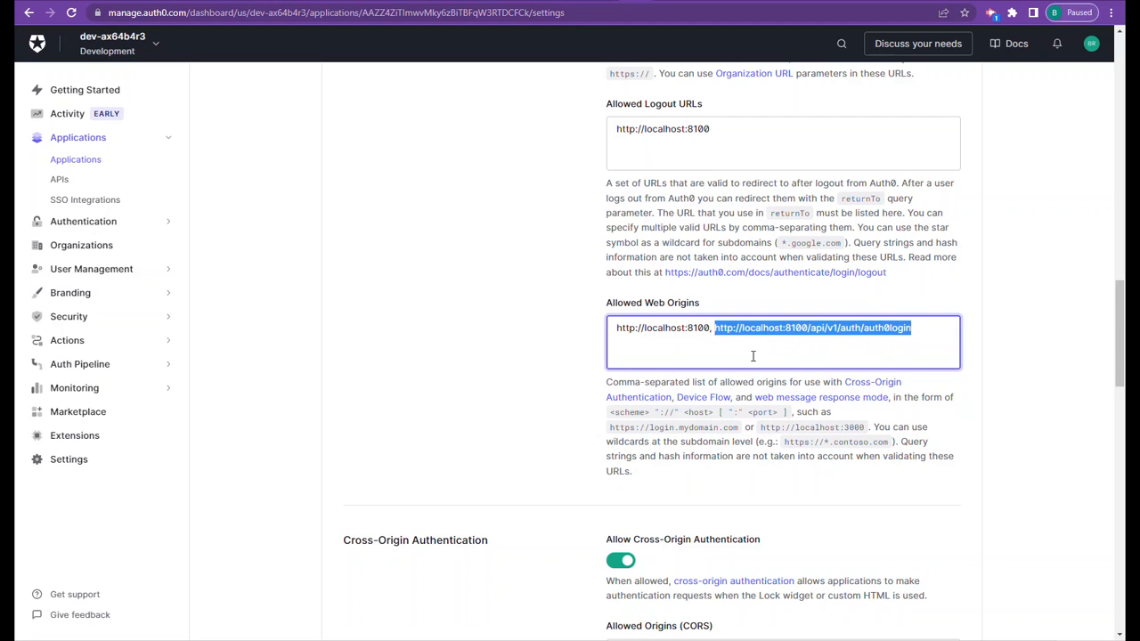
- Examine the allowed CORS origin and the token settings down to the end of the application's settings page
scroll(753, 356, "down", 5)
left_click_drag(713, 257, 615, 256)
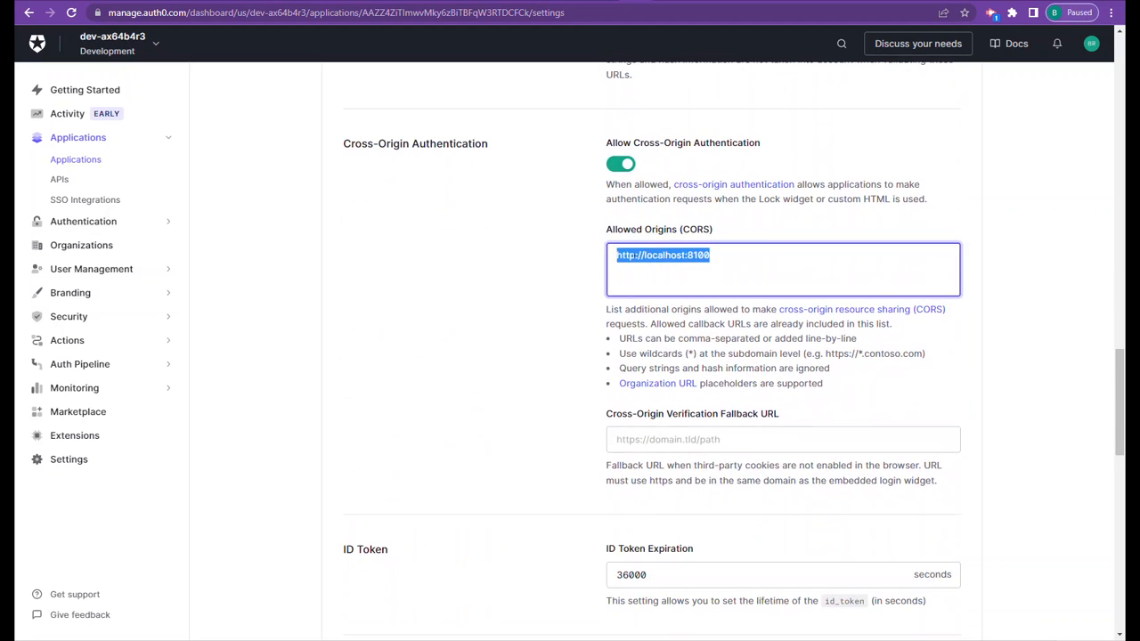
left_click(732, 261)
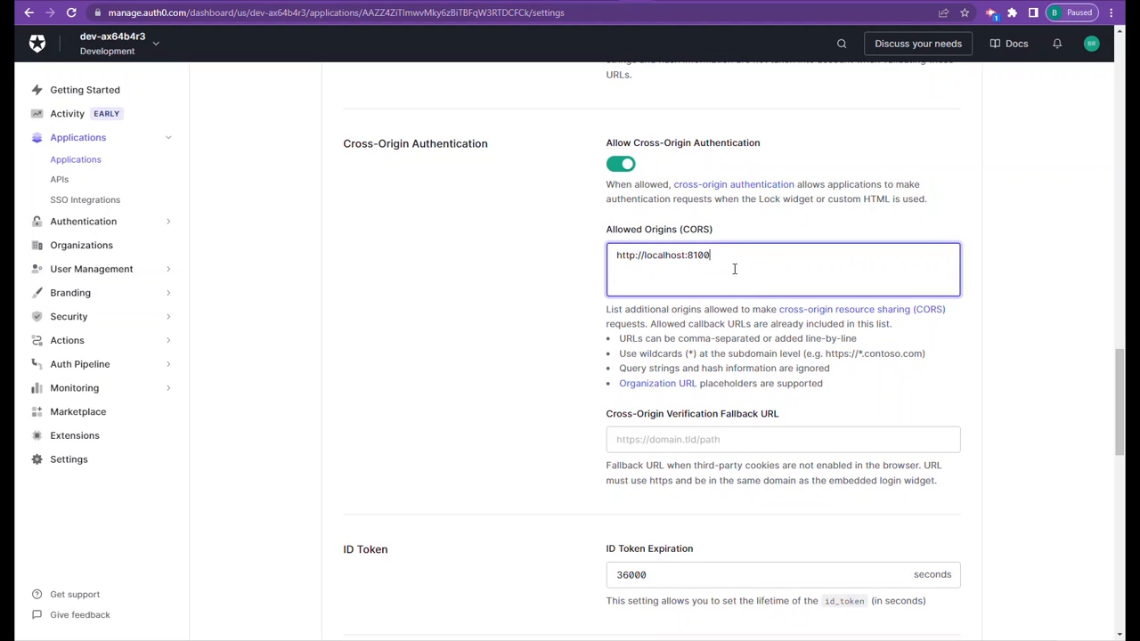
scroll(746, 279, "down", 6)
scroll(746, 280, "down", 5)
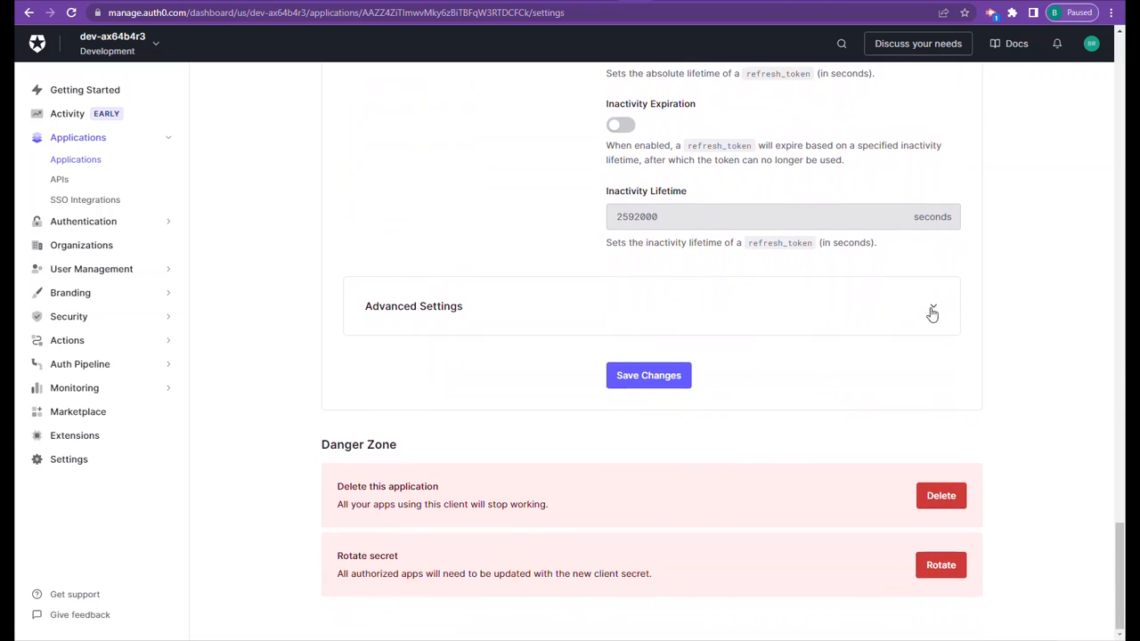
- Switch to the Medium article on Auth0 with Wappler Security Provider and review its table of contents and overview
left_click(588, 2)
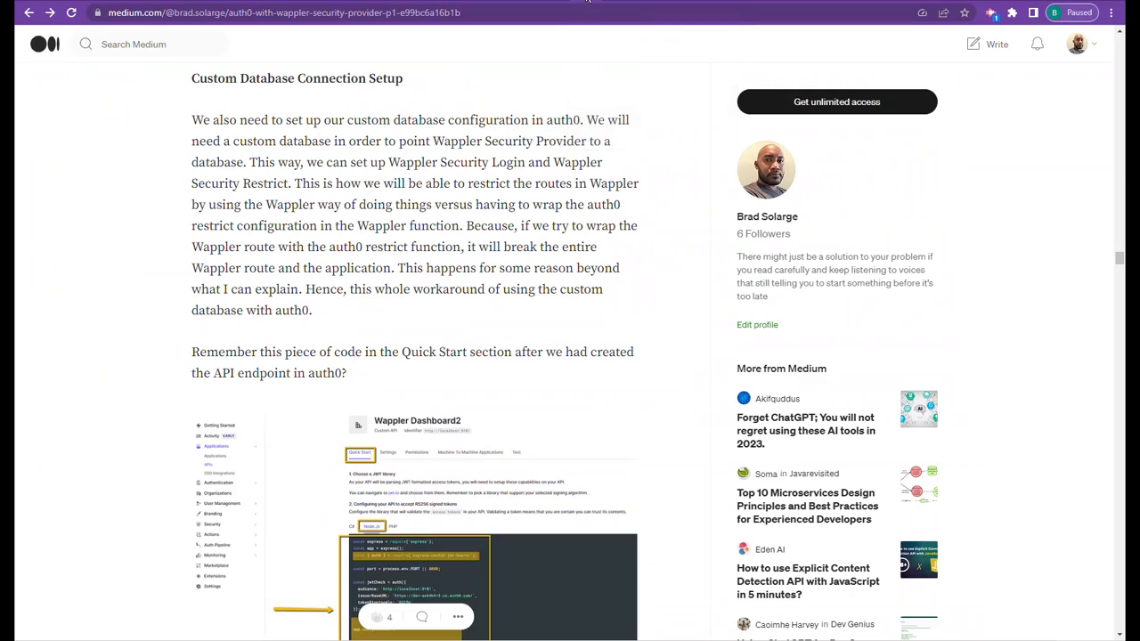
scroll(557, 229, "up", 15)
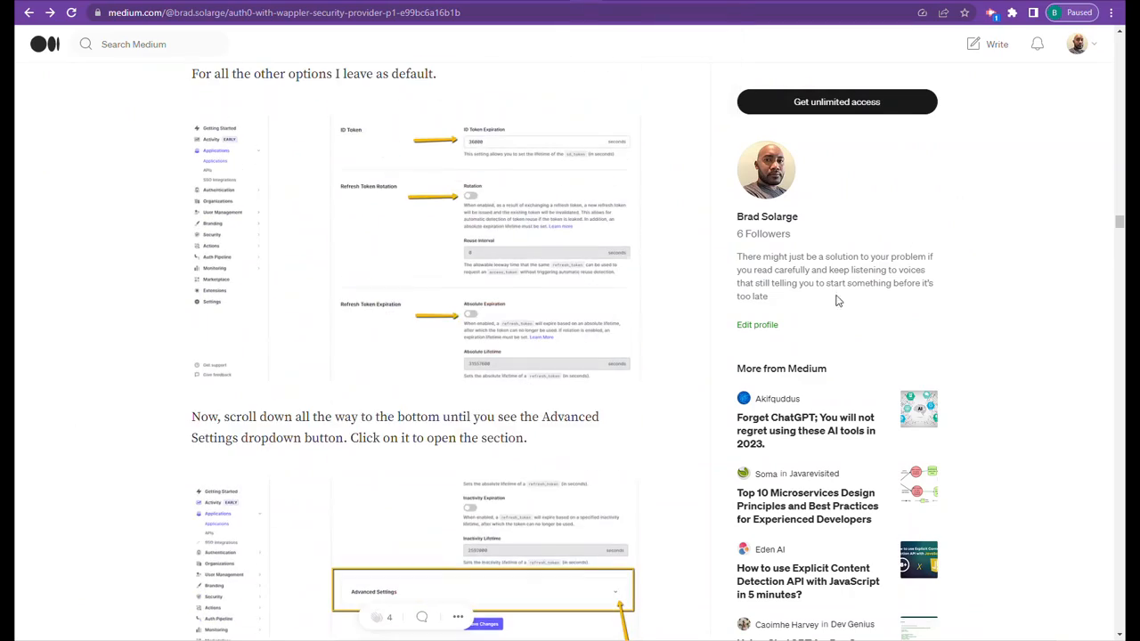
left_click_drag(1119, 223, 1105, 38)
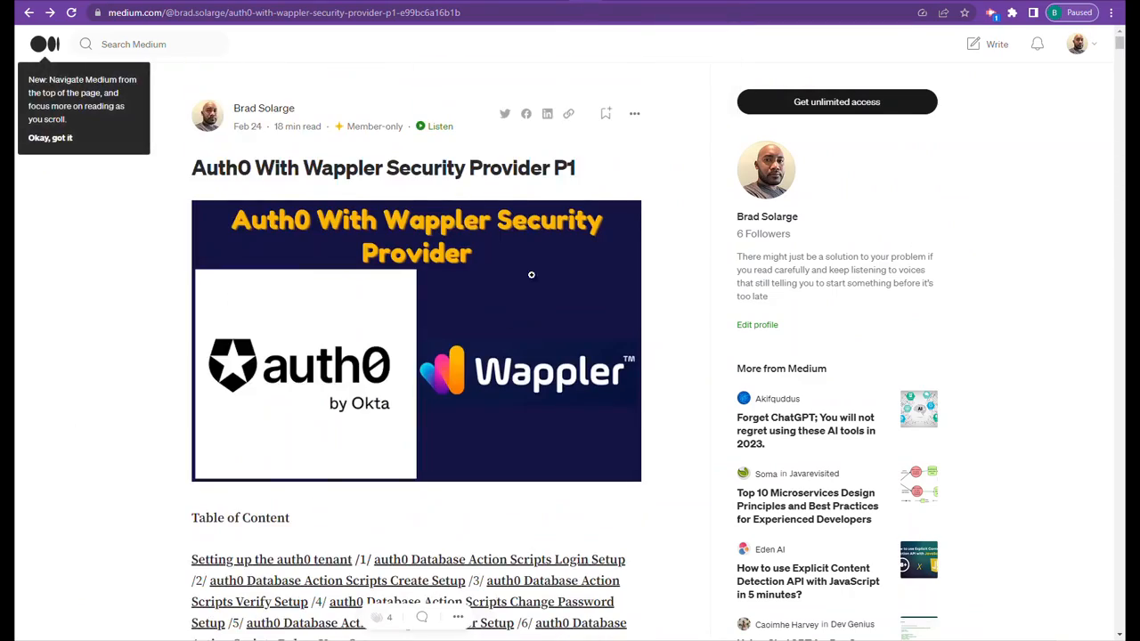
scroll(498, 334, "down", 2)
scroll(498, 334, "down", 2)
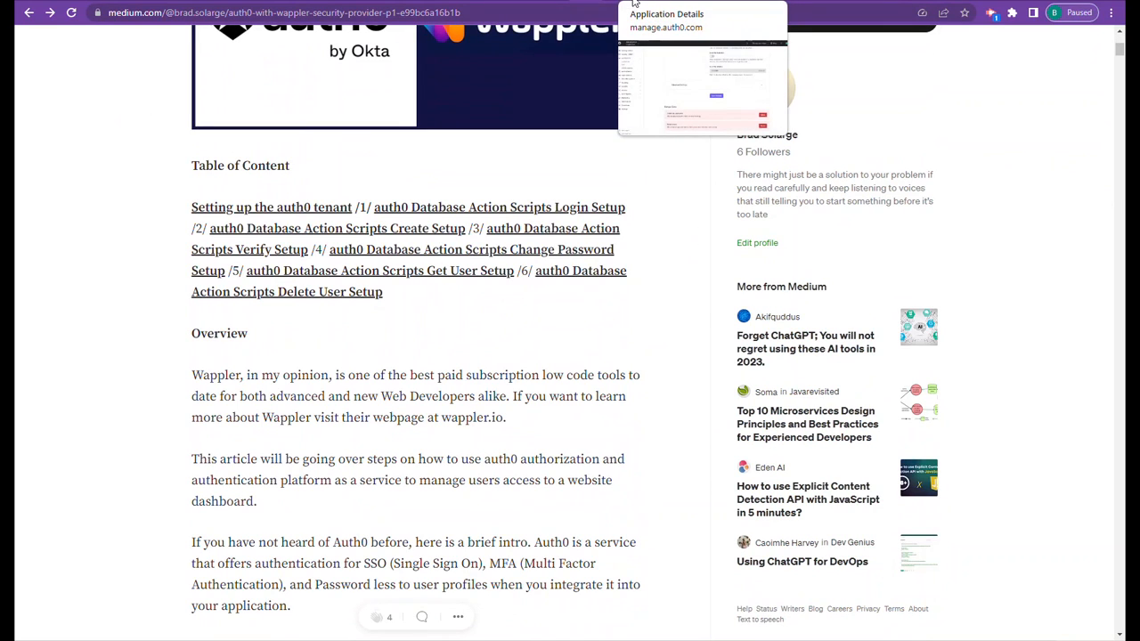
- Return to the Auth0 application details, expand Advanced Settings, and examine the device and OAuth settings
left_click(634, 4)
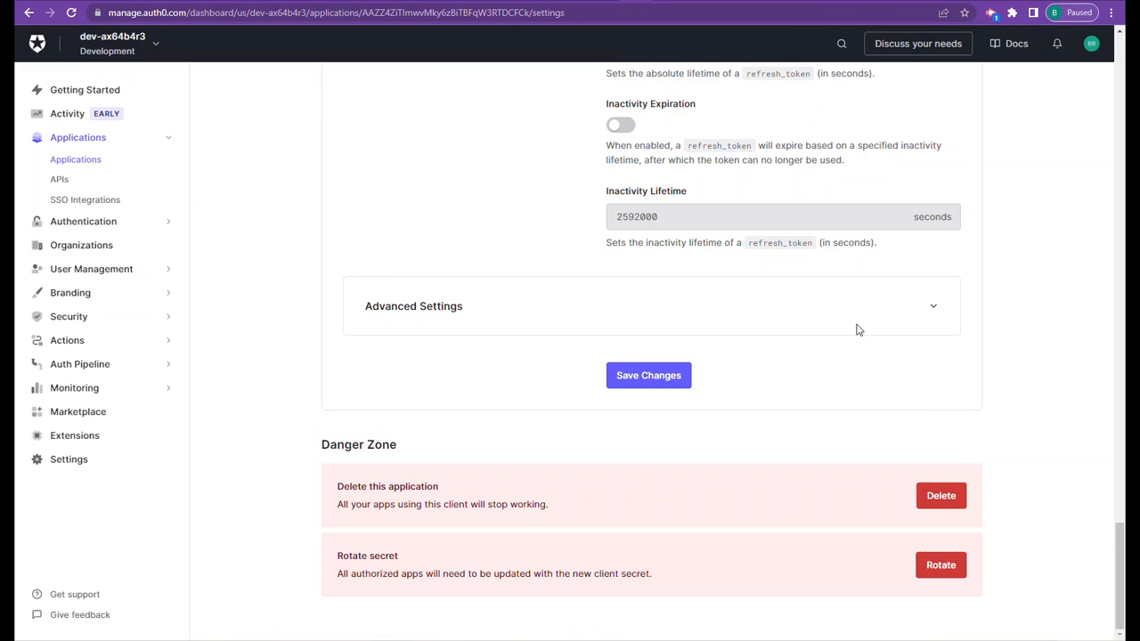
left_click(933, 309)
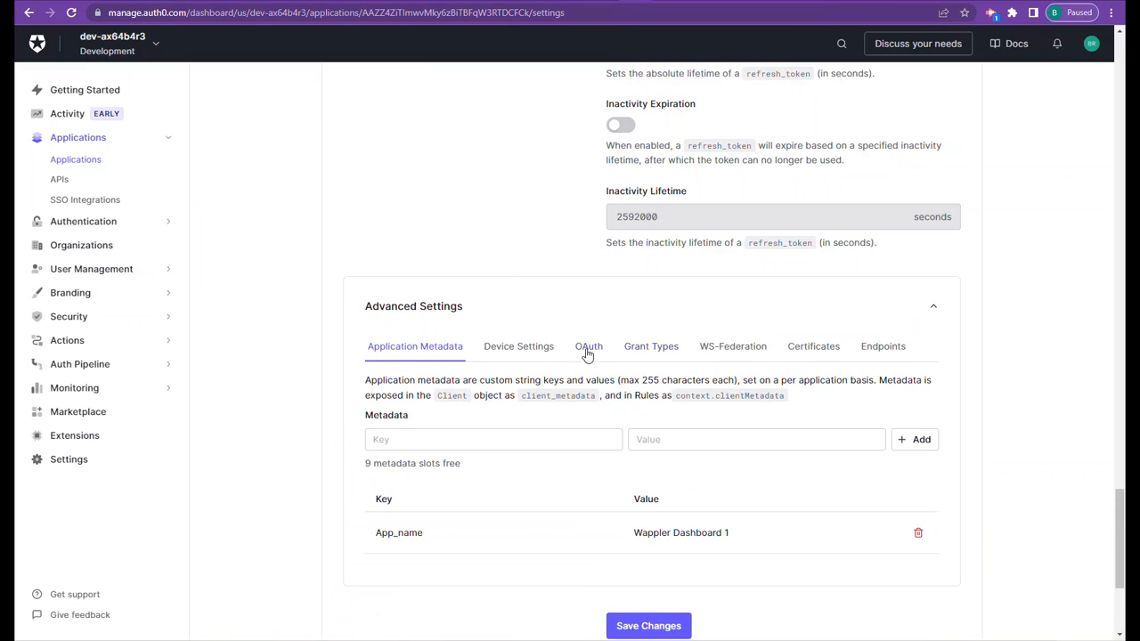
left_click(517, 352)
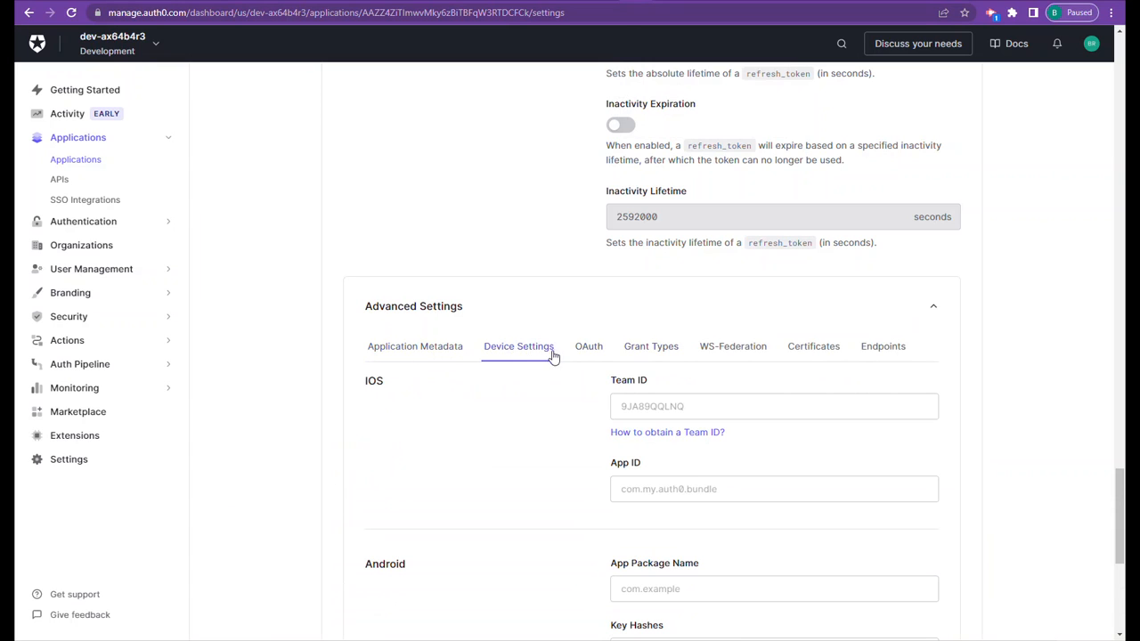
scroll(552, 355, "down", 2)
left_click(588, 170)
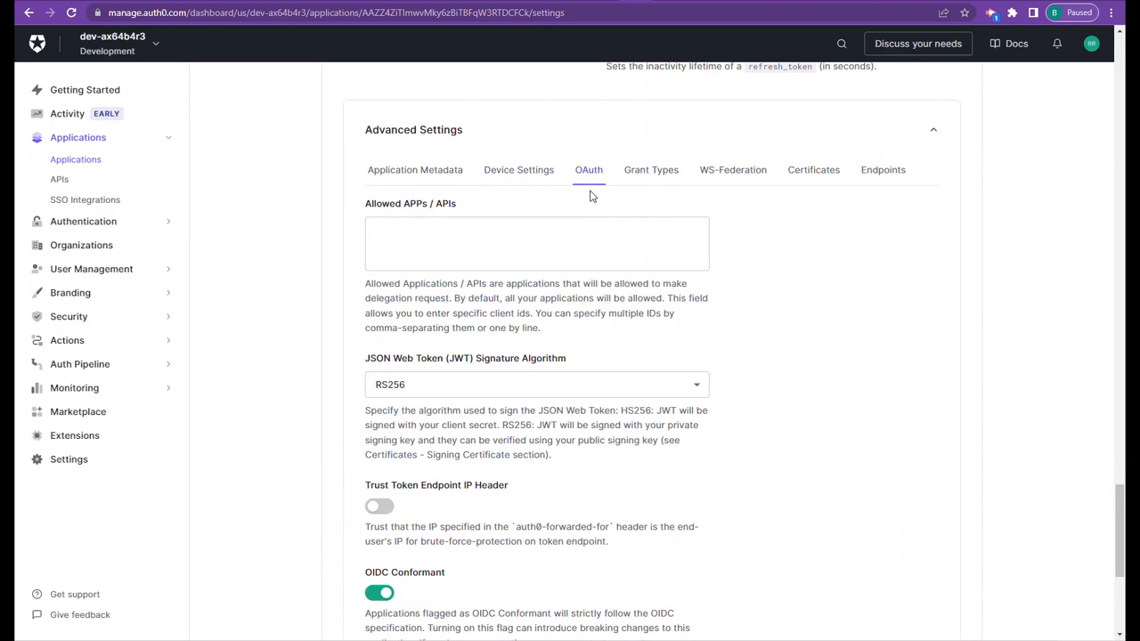
scroll(535, 361, "down", 3)
scroll(535, 363, "up", 5)
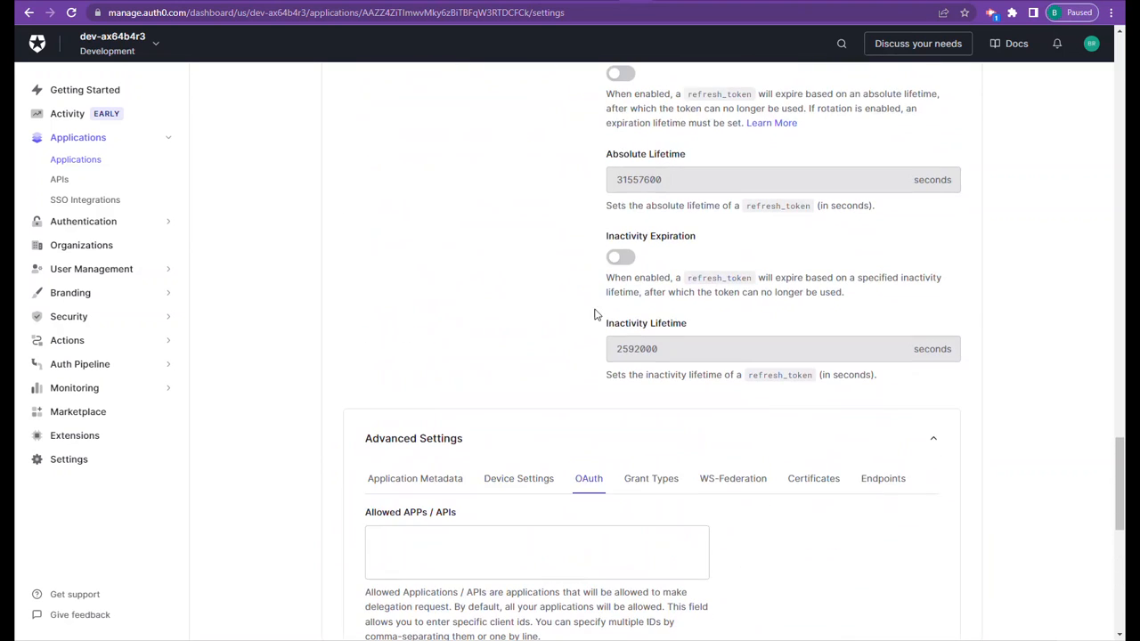
- Examine the application's grant types and its WS-Federation form template in Advanced Settings
left_click(644, 483)
scroll(637, 481, "down", 2)
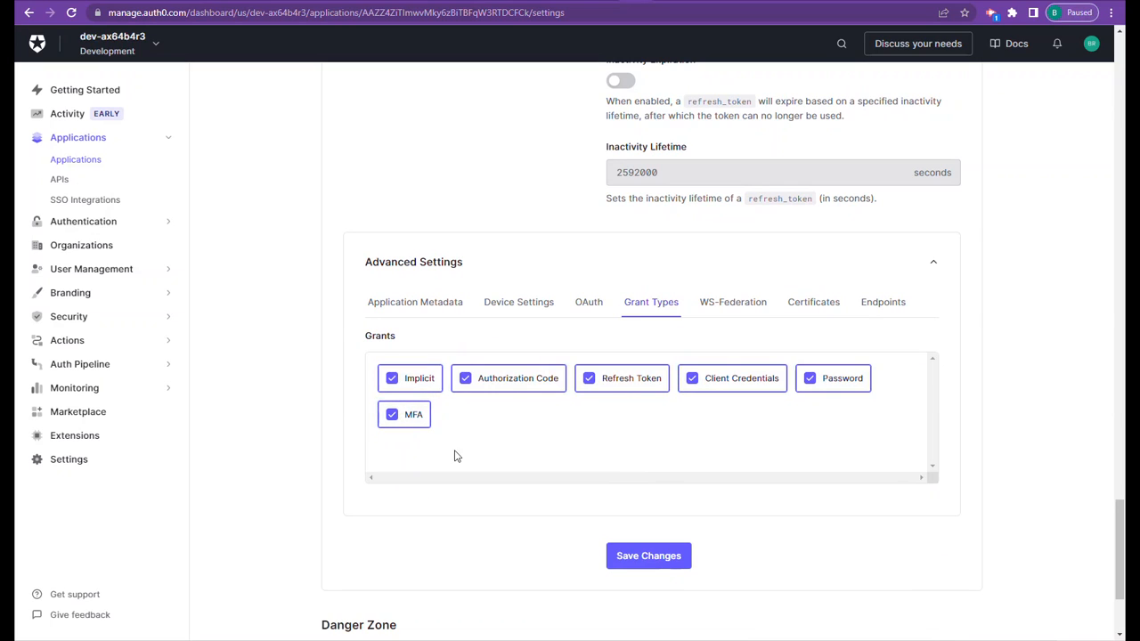
left_click(730, 306)
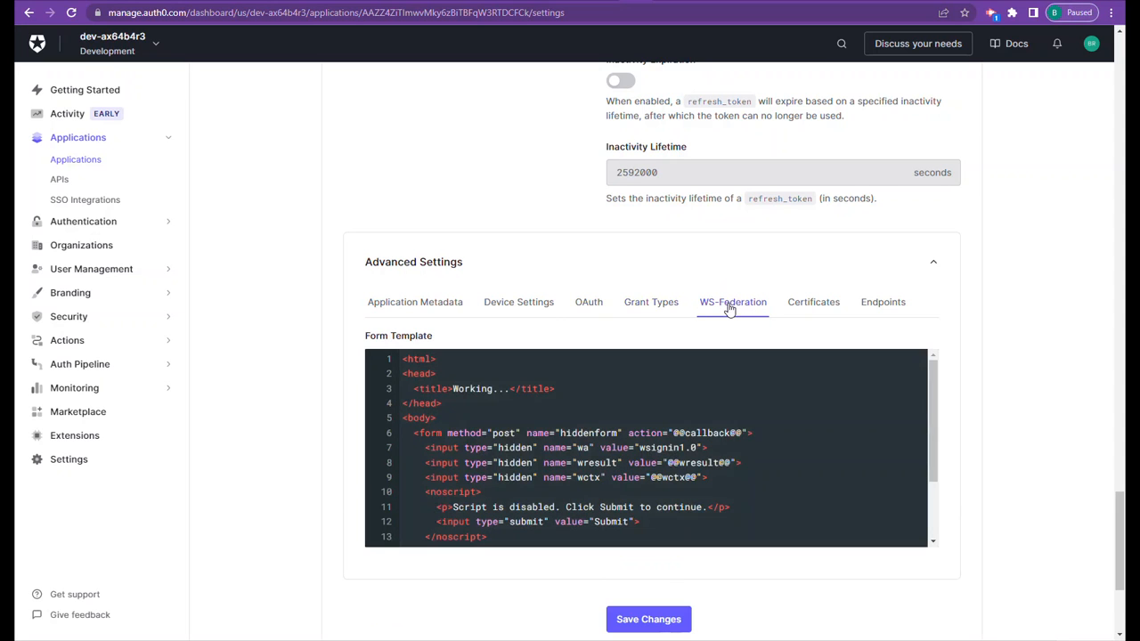
- Examine the application's Endpoints in Advanced Settings, including the OAuth authorization, token and user info URLs and the SAML and WS-Federation URLs
left_click(870, 307)
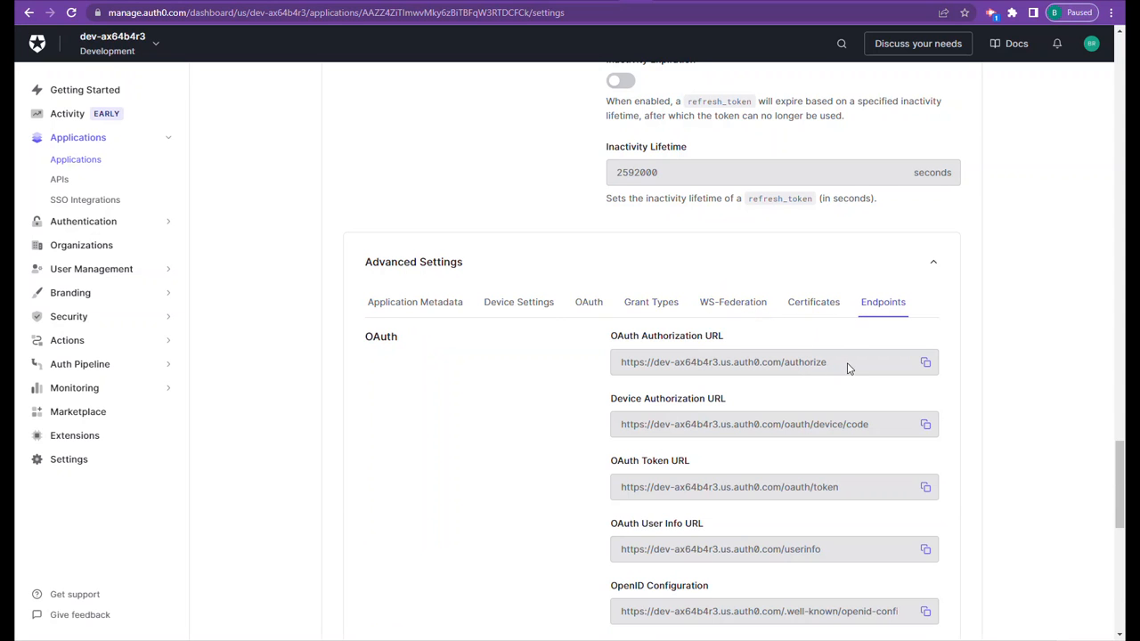
left_click_drag(842, 372, 783, 356)
left_click_drag(848, 497, 789, 491)
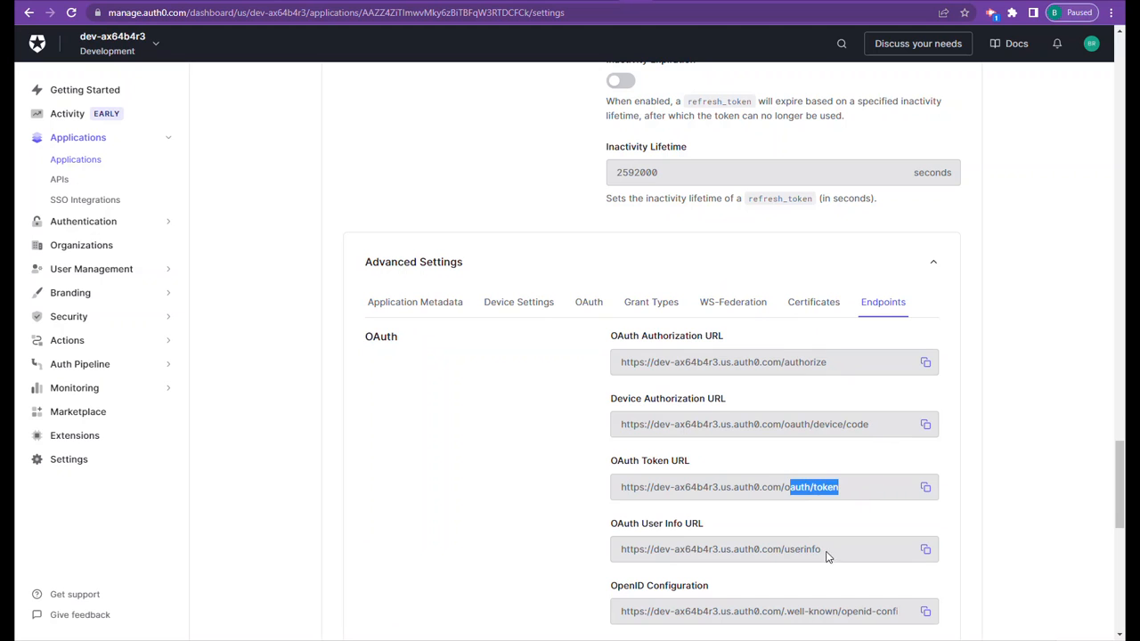
left_click_drag(826, 555, 754, 554)
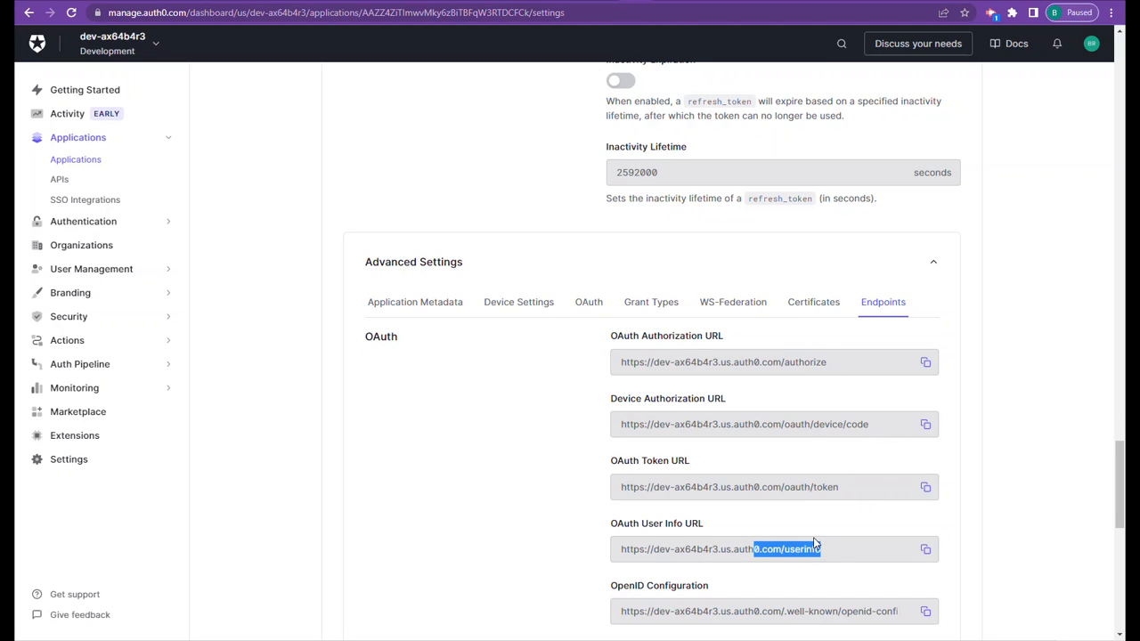
scroll(824, 546, "down", 3)
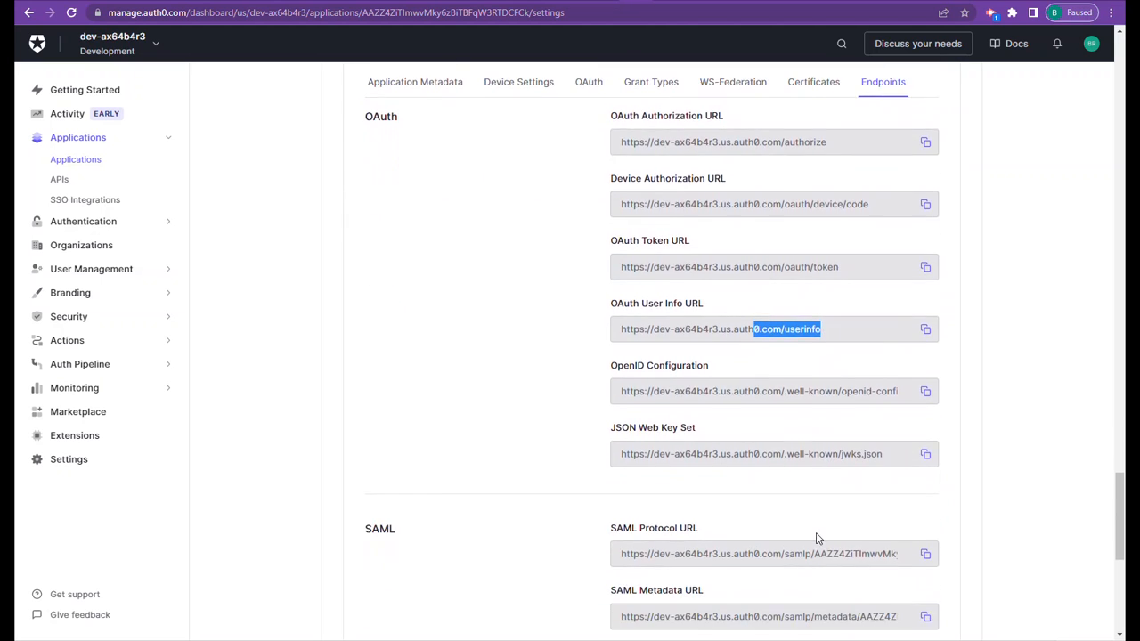
scroll(816, 538, "down", 2)
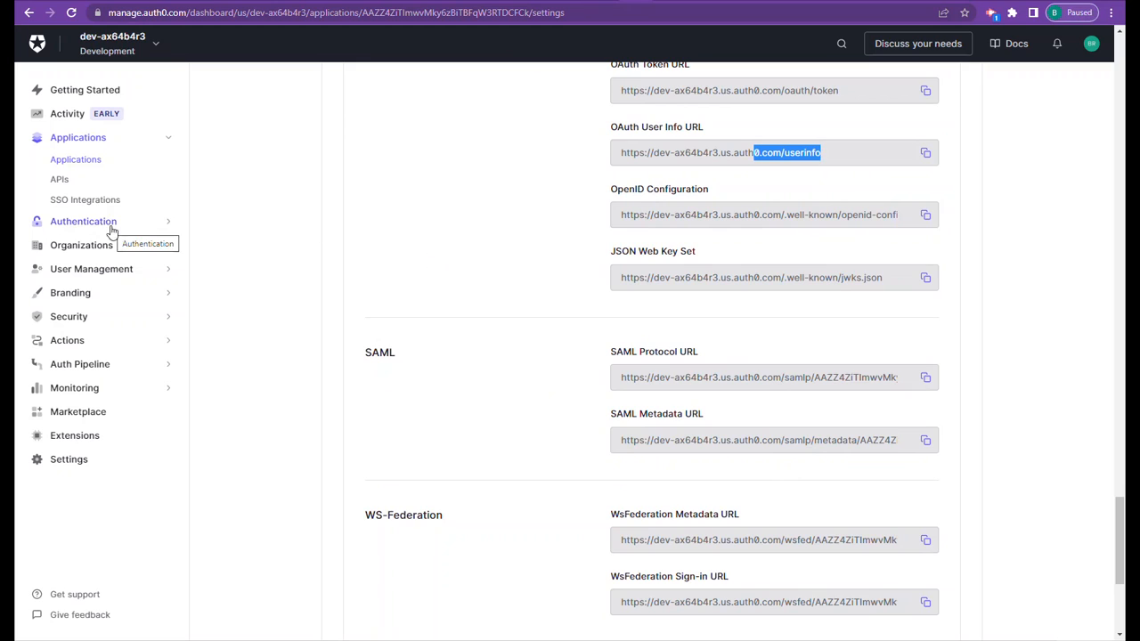
- Open the Universal Login page of the Branding settings to view the login screen's logo and colors
left_click(104, 300)
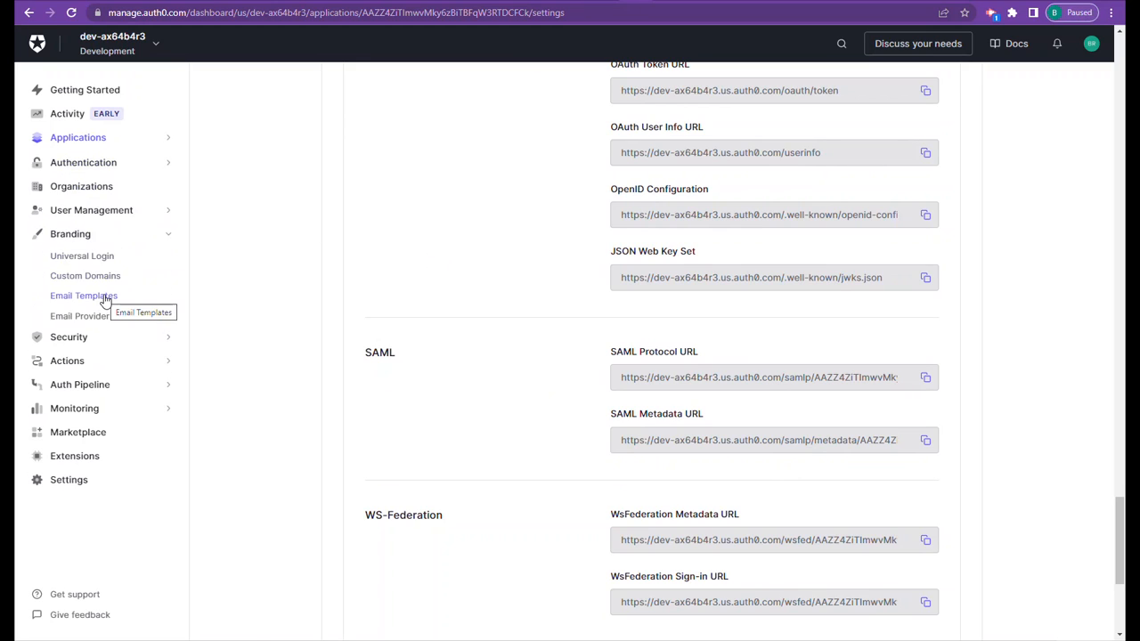
left_click(96, 258)
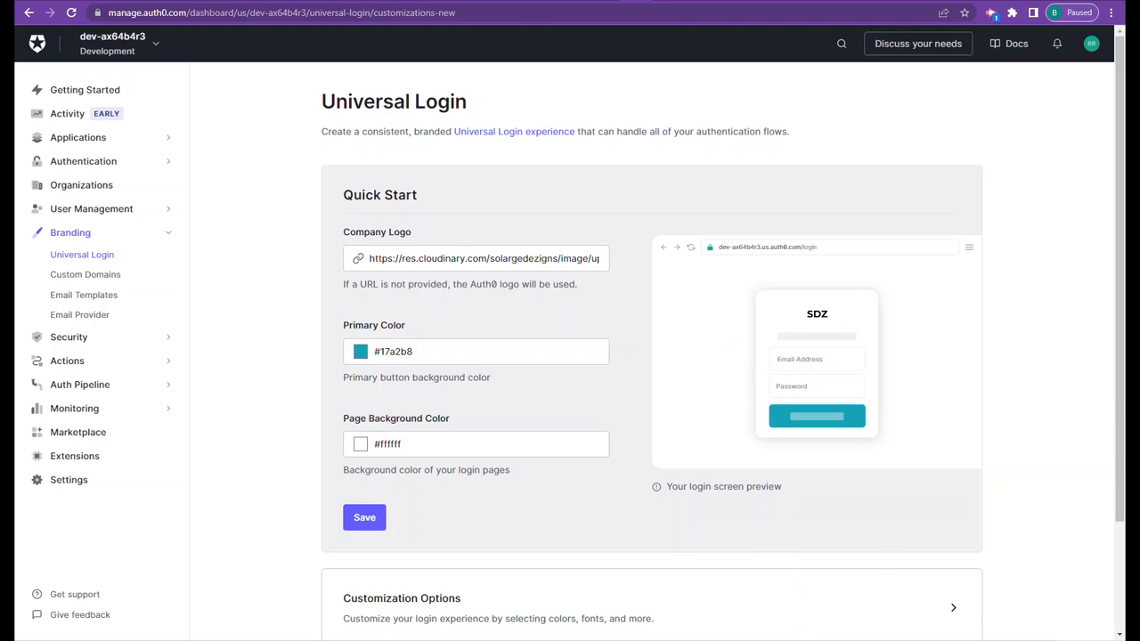
- Switch to the Incognito Wappler Dashboard, open My Profile from the Welcome menu, and view the signed-in account menu
mouse_move(601, 640)
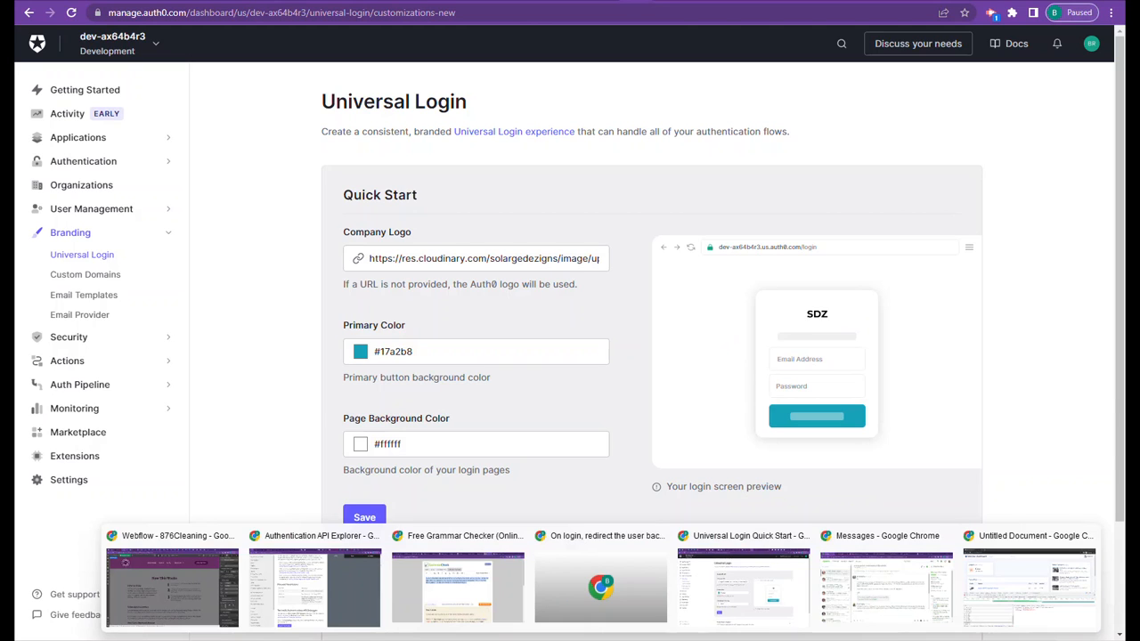
left_click(1049, 584)
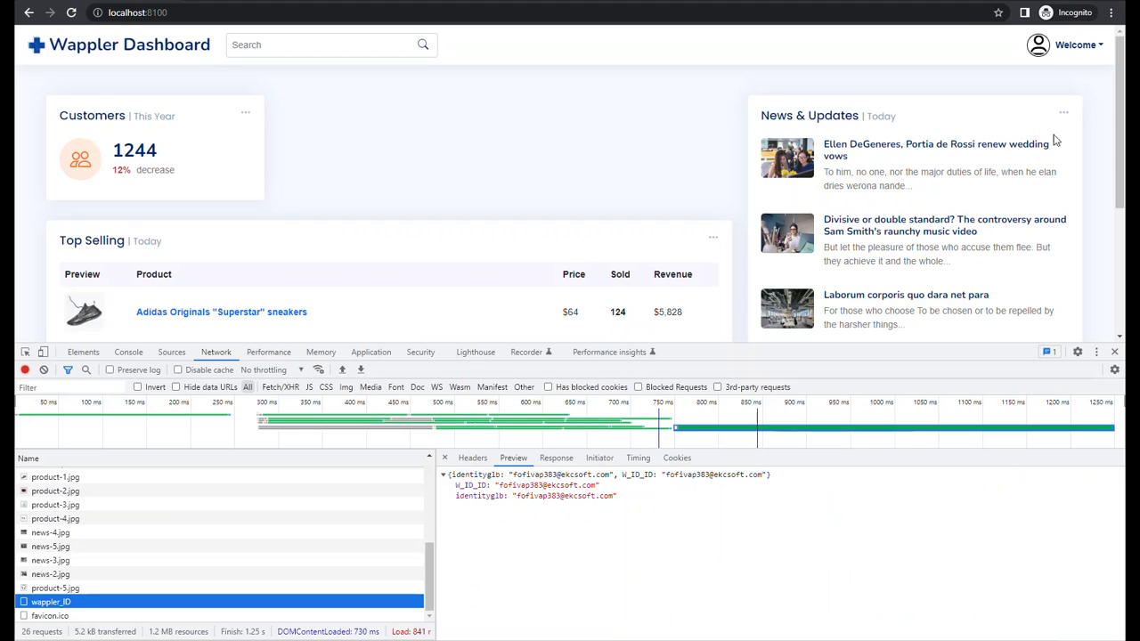
left_click(1099, 45)
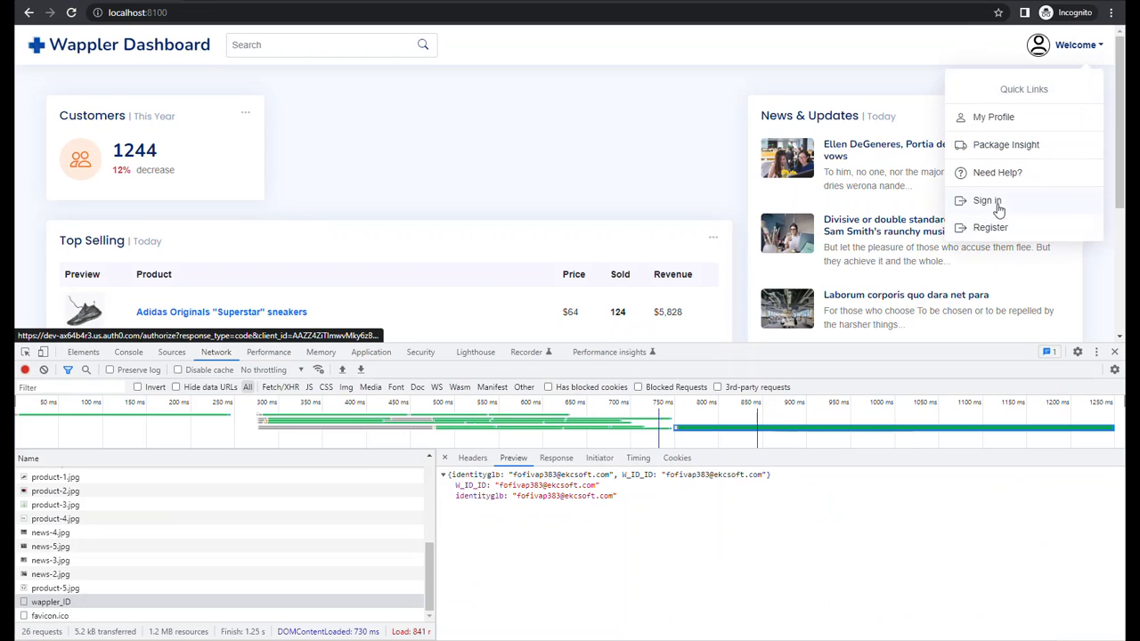
left_click(994, 117)
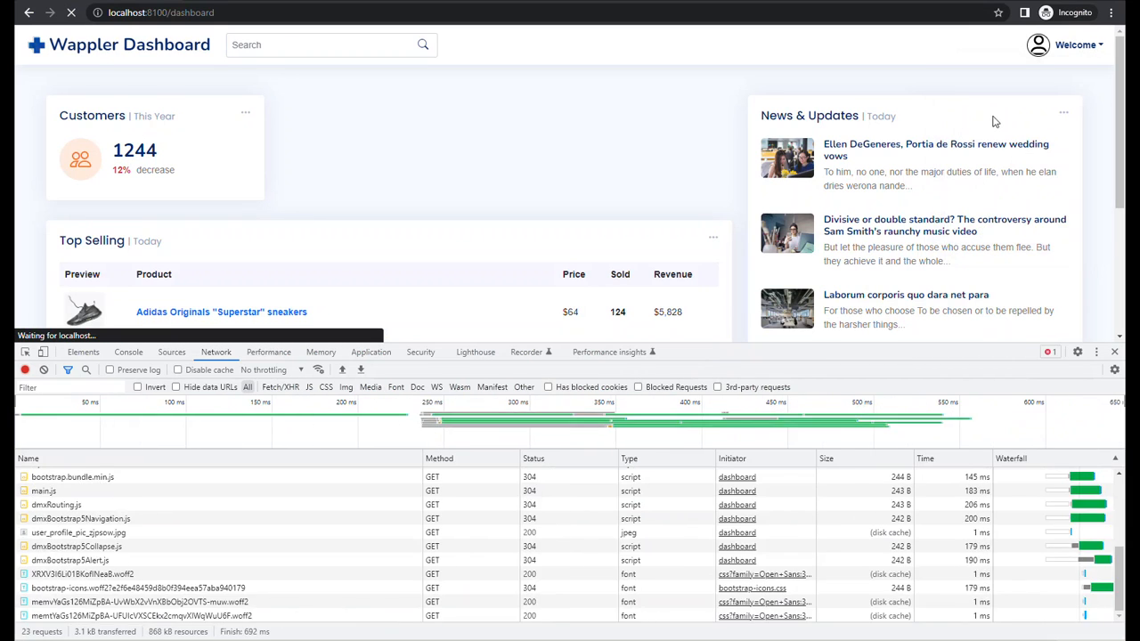
left_click(1094, 46)
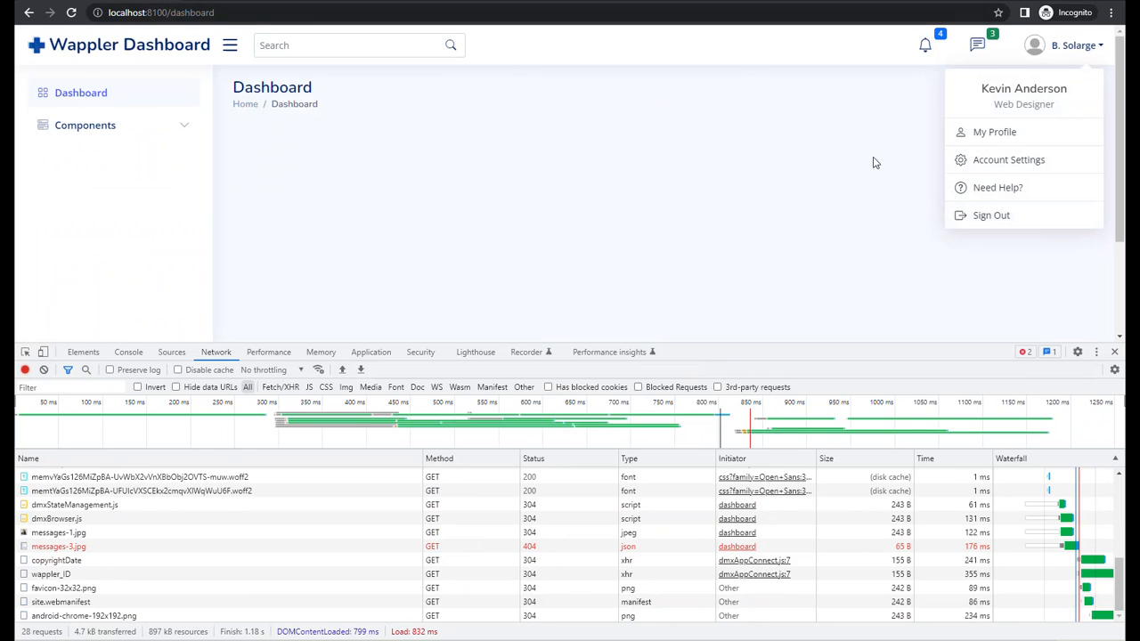
left_click(285, 14)
key("ctrl+c")
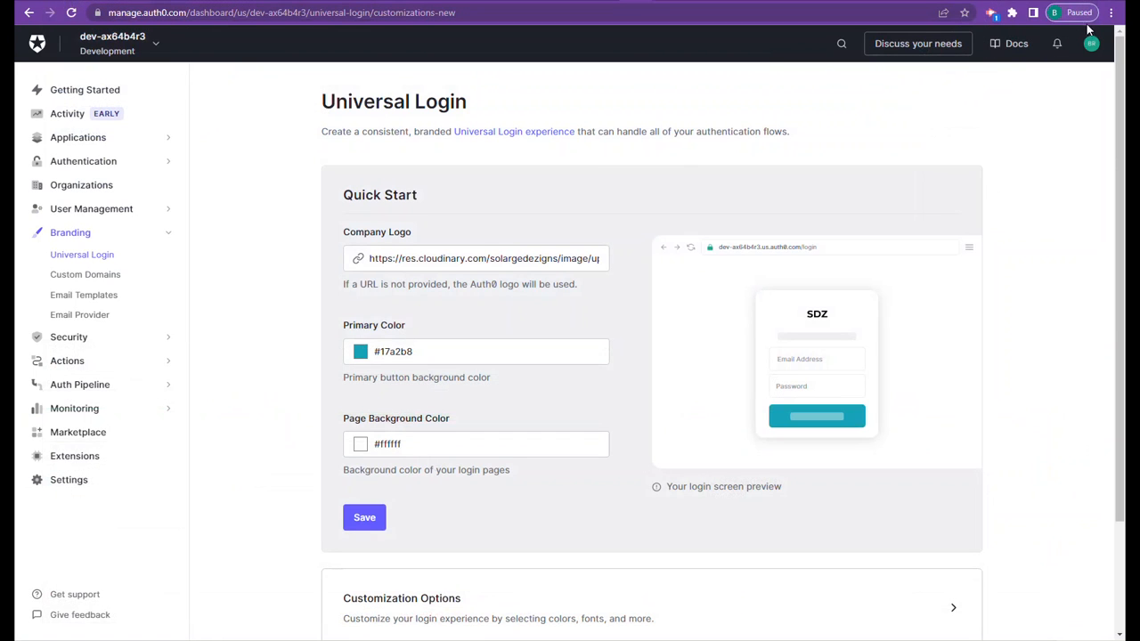
left_click(1111, 13)
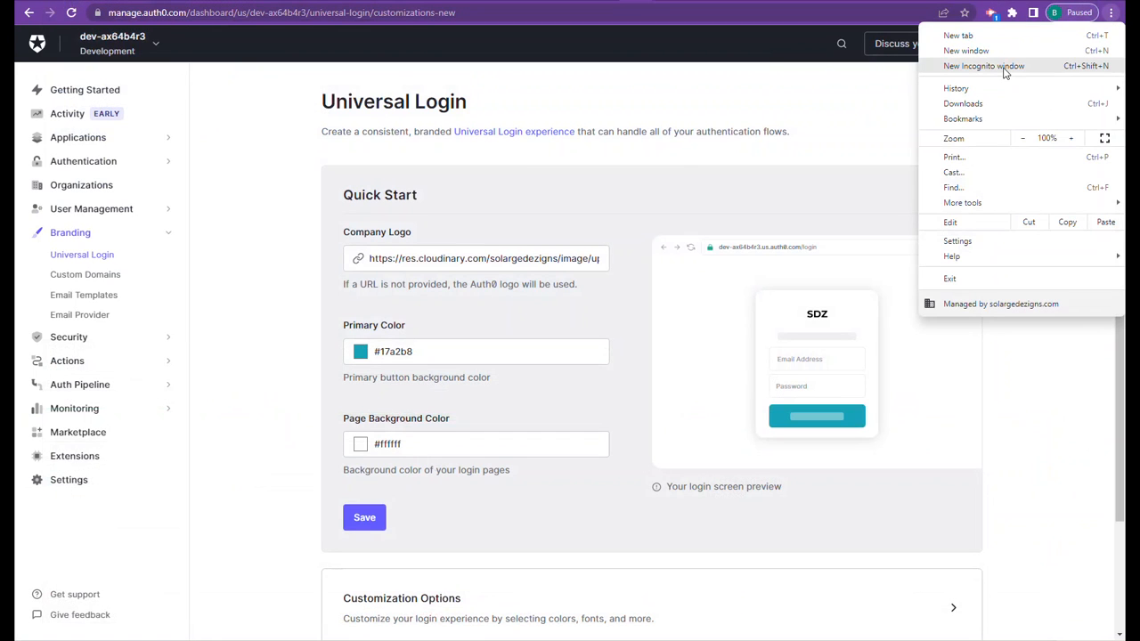
left_click(1005, 66)
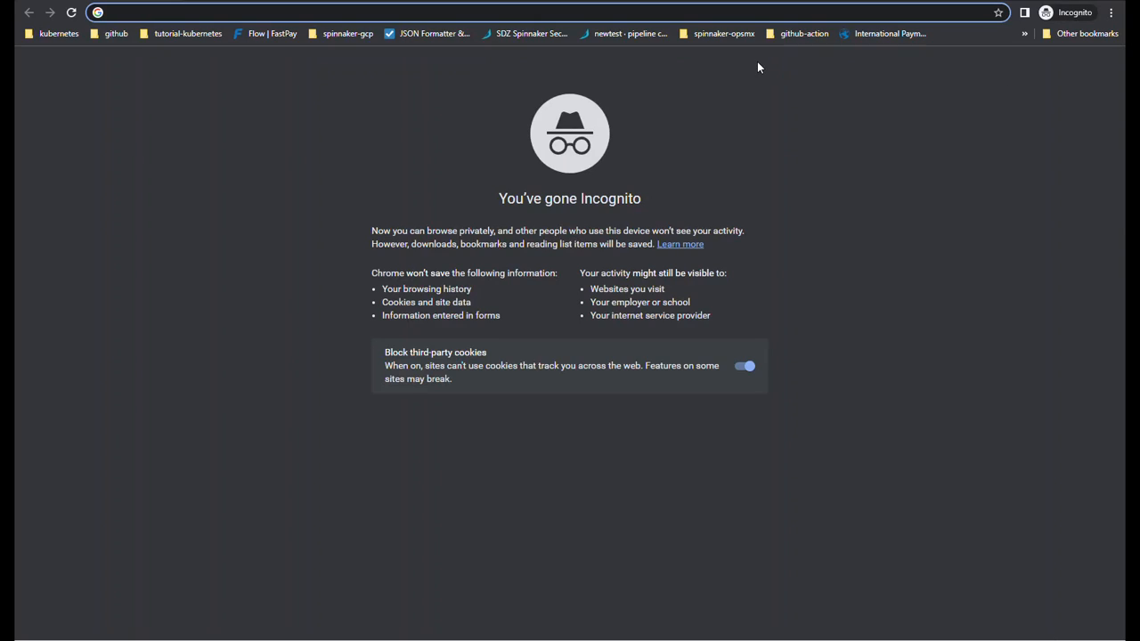
key("ctrl+v")
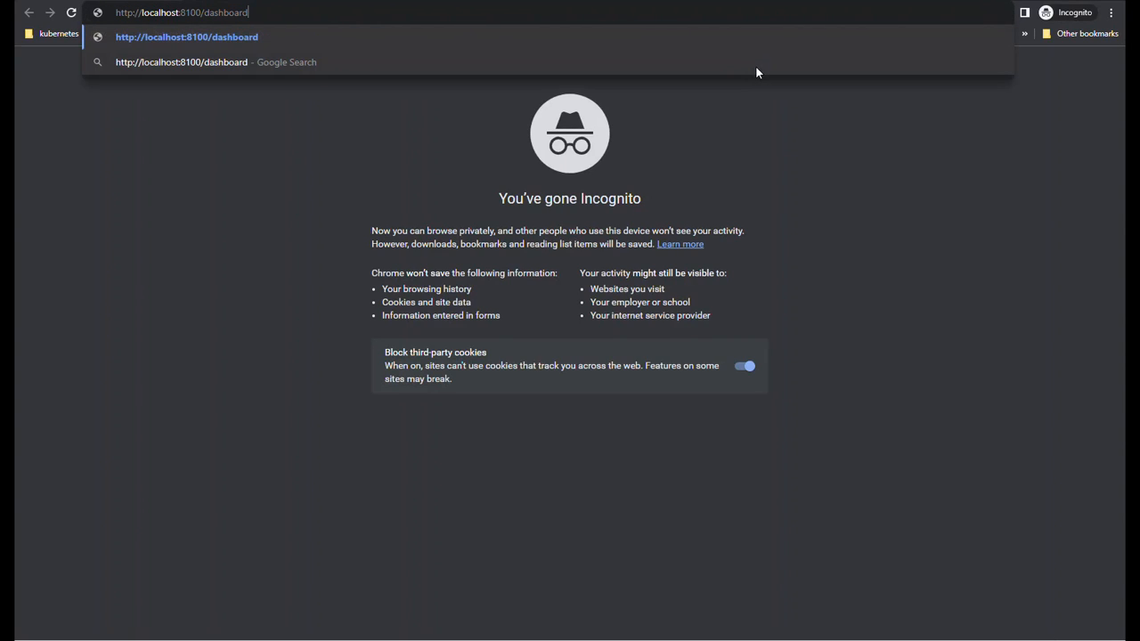
key("Return")
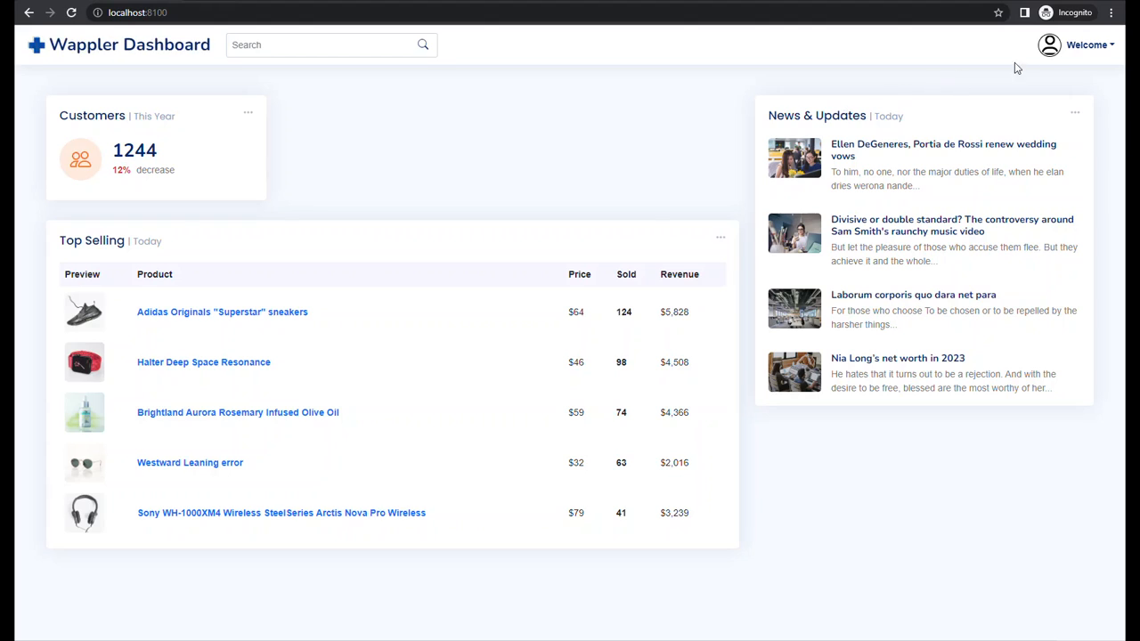
left_click(1098, 46)
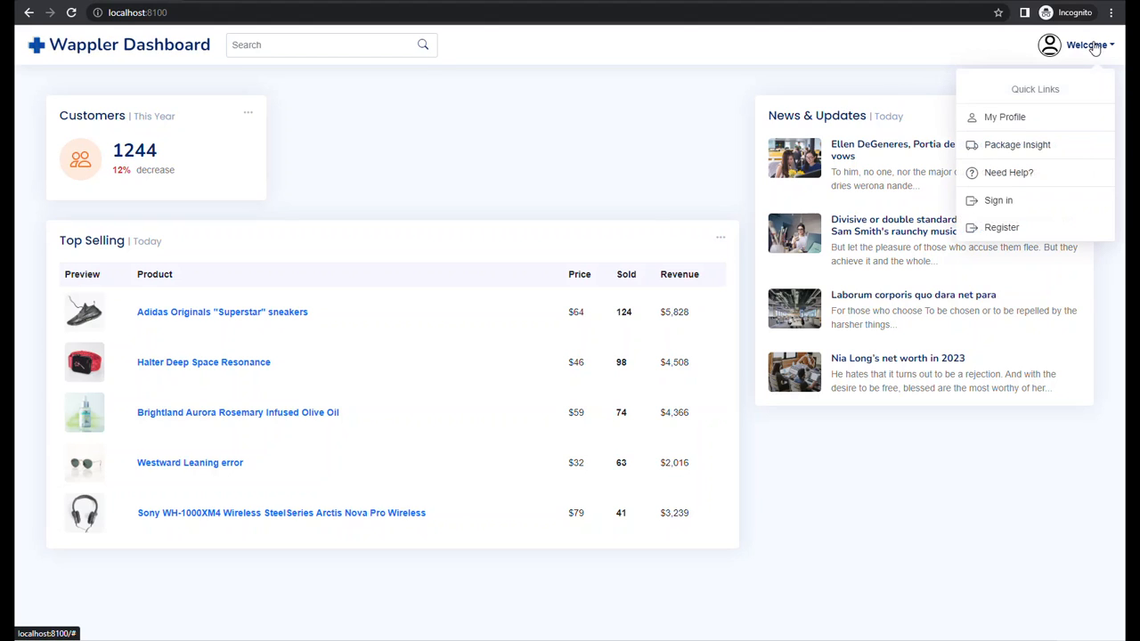
left_click(998, 201)
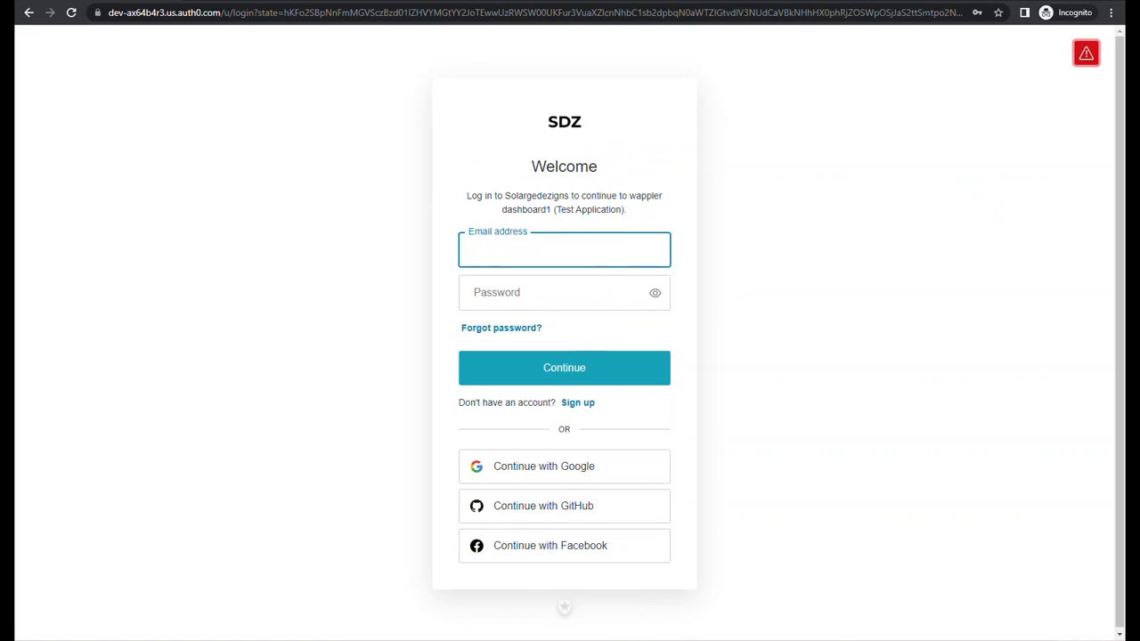
- Return to the Auth0 dashboard, open the Database connections under Authentication, and view the MySQL connection's settings
mouse_move(602, 640)
left_click(1047, 0)
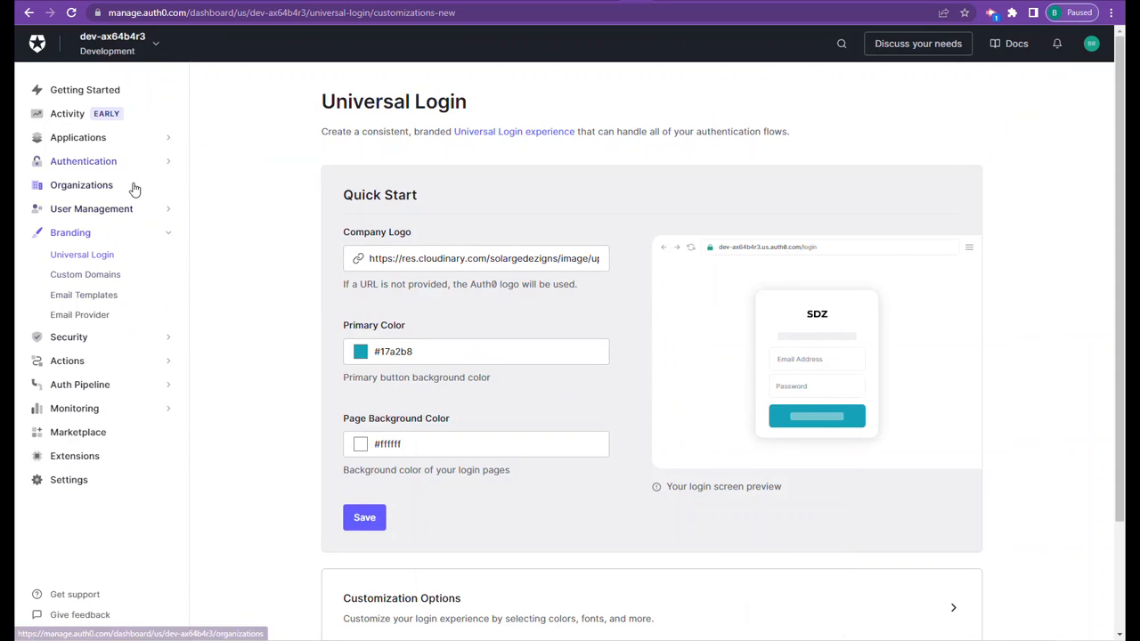
left_click(162, 170)
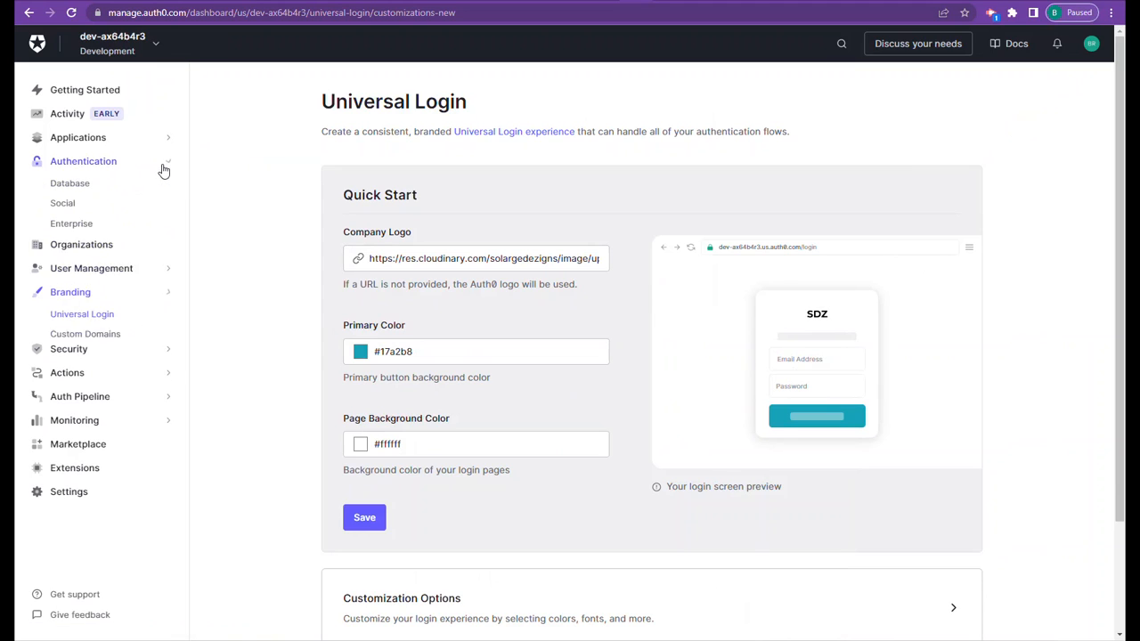
left_click(82, 192)
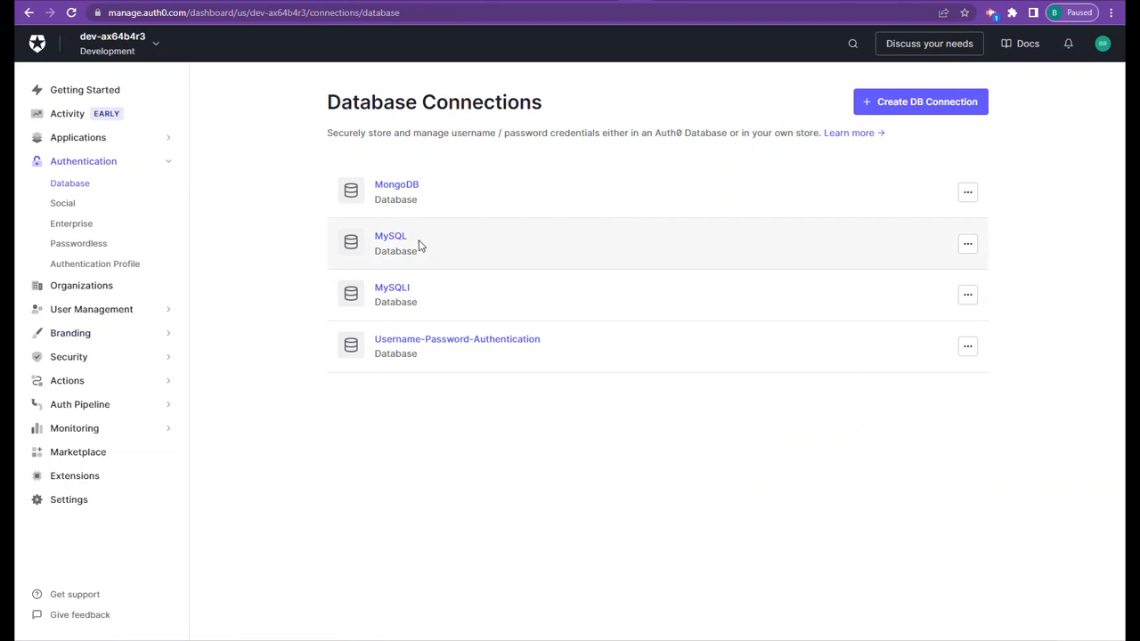
left_click(392, 240)
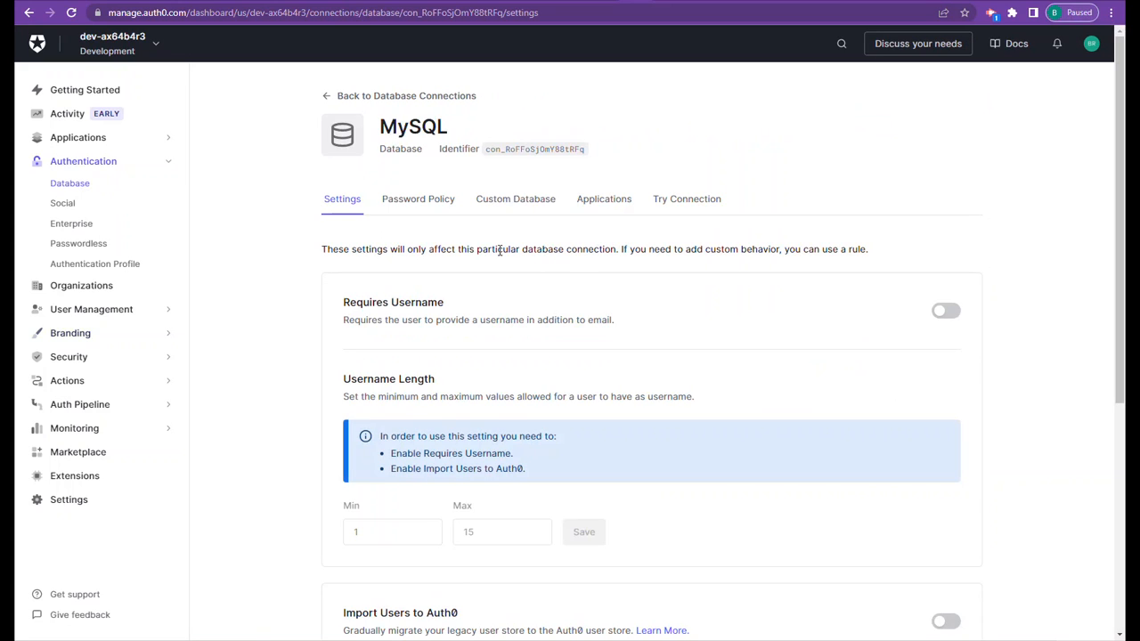
- Review the form for creating a new database connection from the Database Connections list, and cancel it
left_click(77, 187)
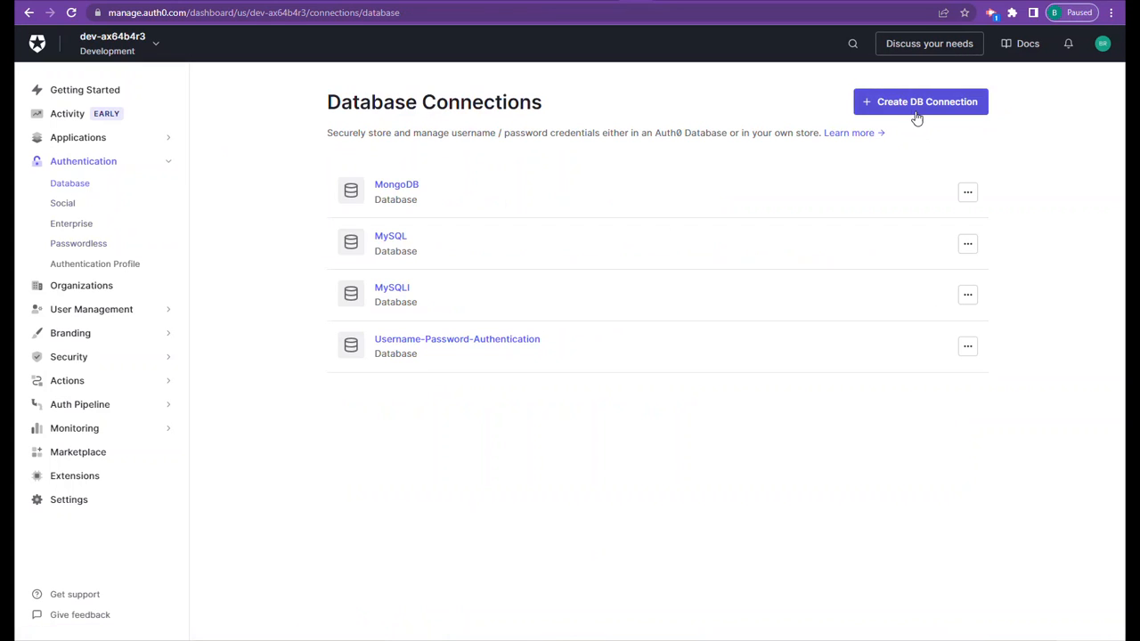
left_click(910, 111)
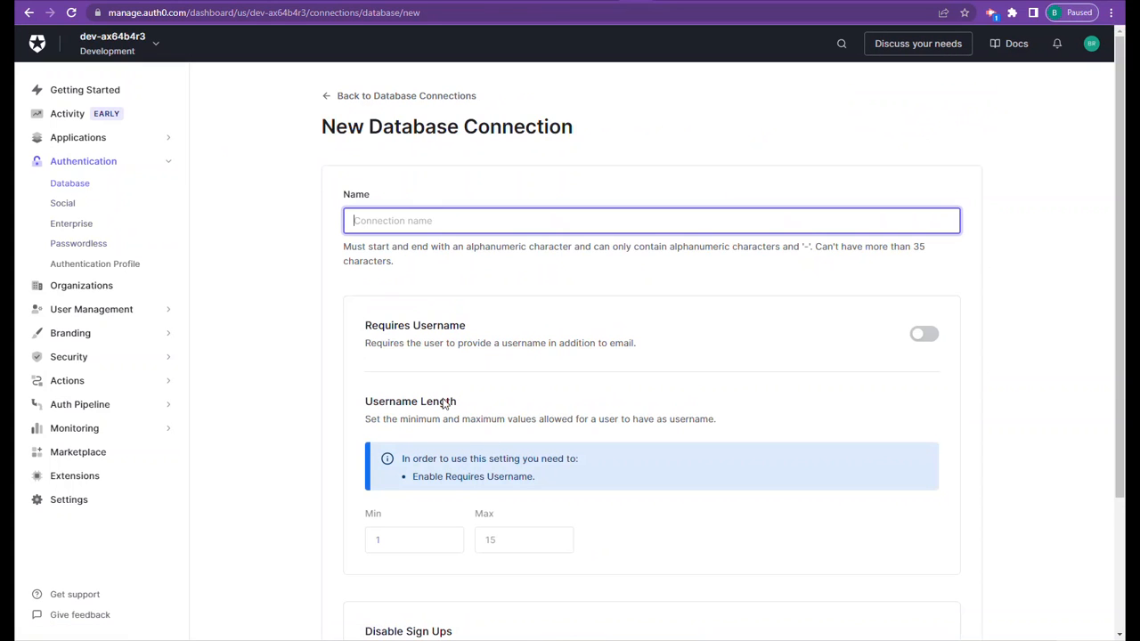
scroll(399, 523, "down", 2)
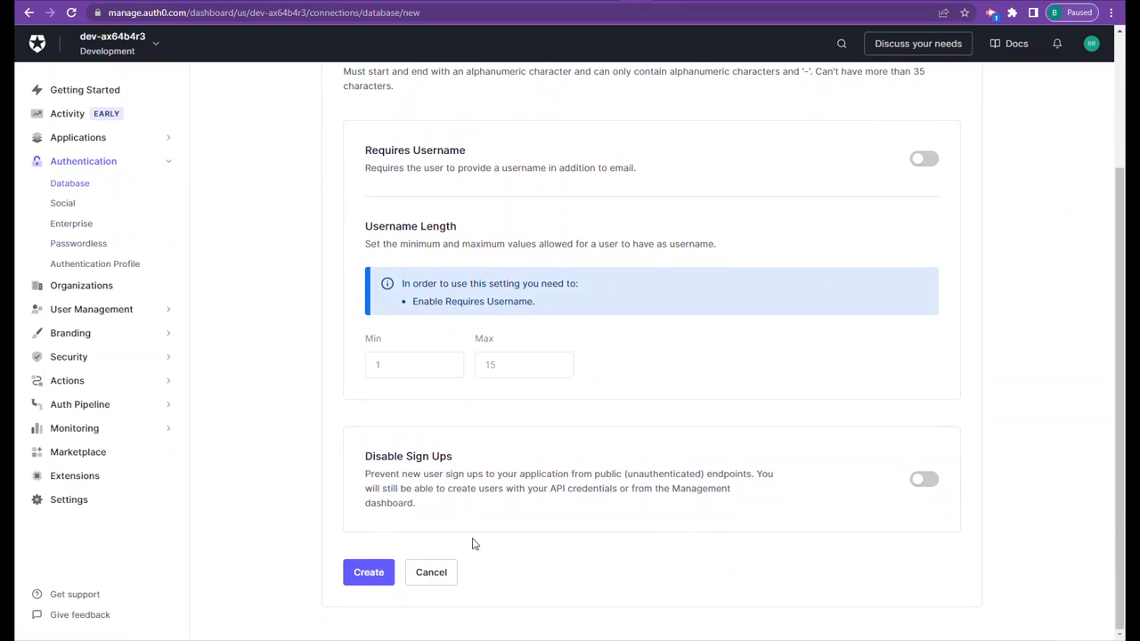
left_click(437, 579)
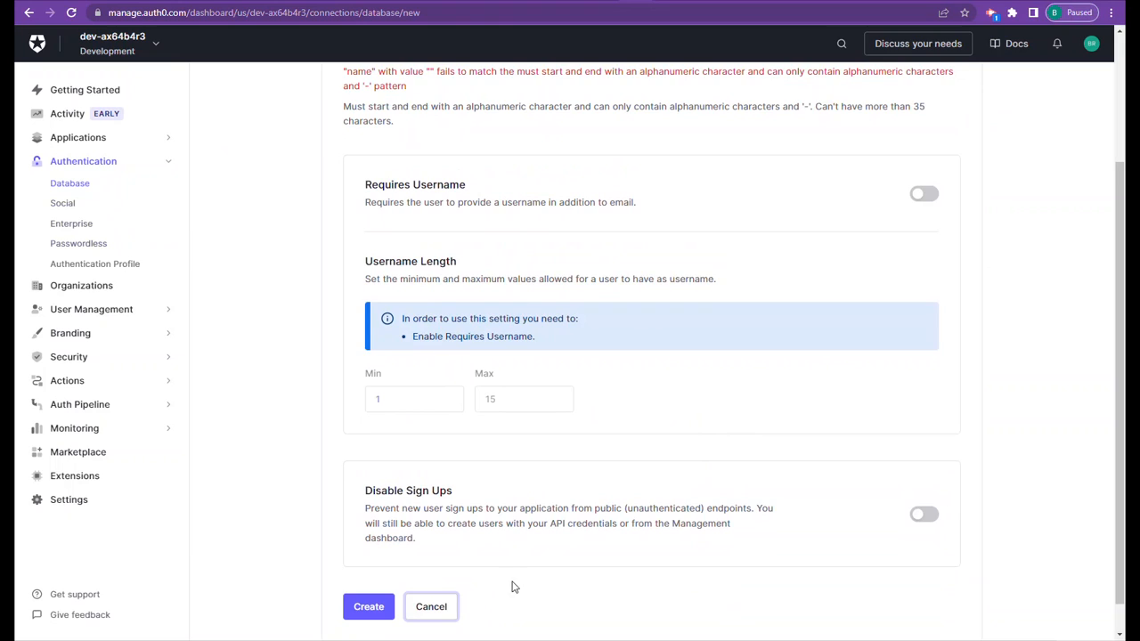
left_click(445, 607)
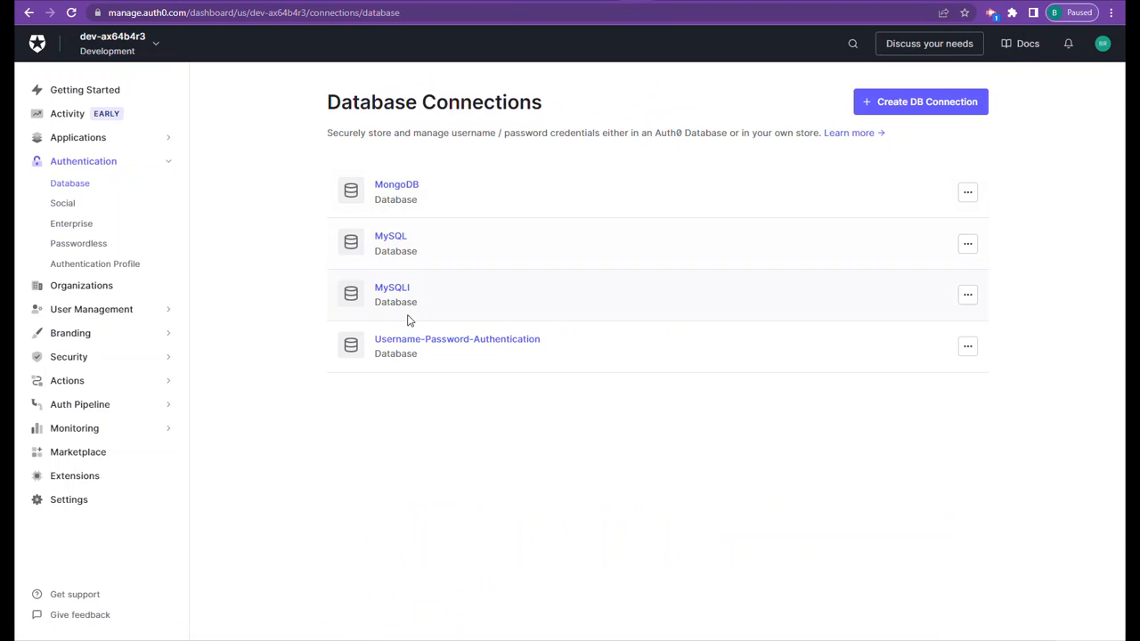
- Open the MySQL connection's Custom Database settings and examine the connection parameters in its Login action script
left_click(398, 244)
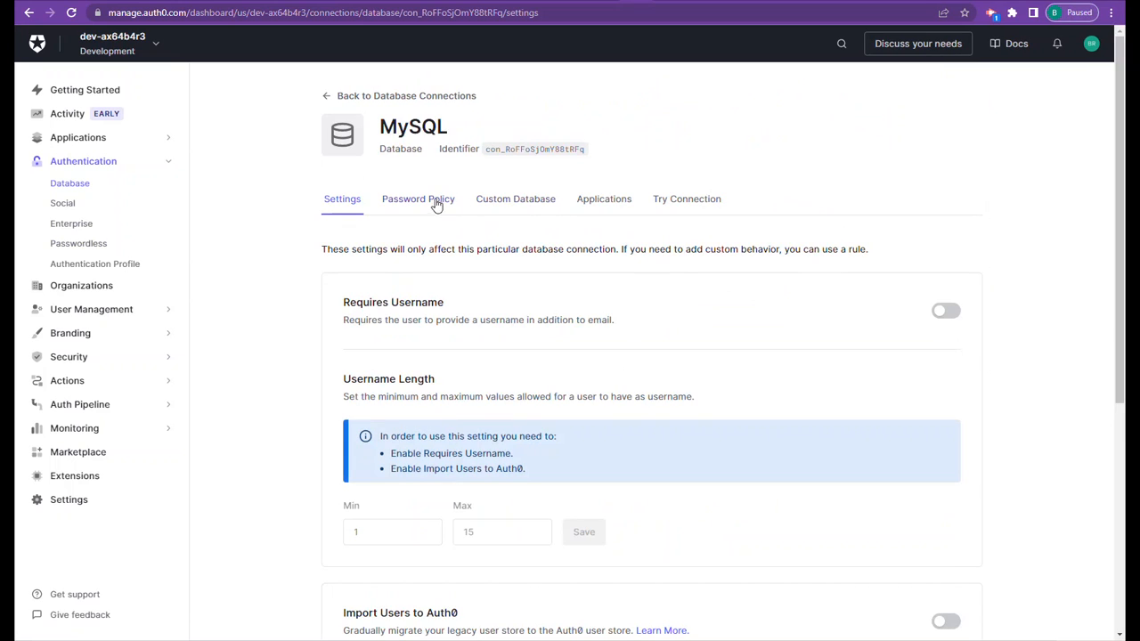
left_click(514, 201)
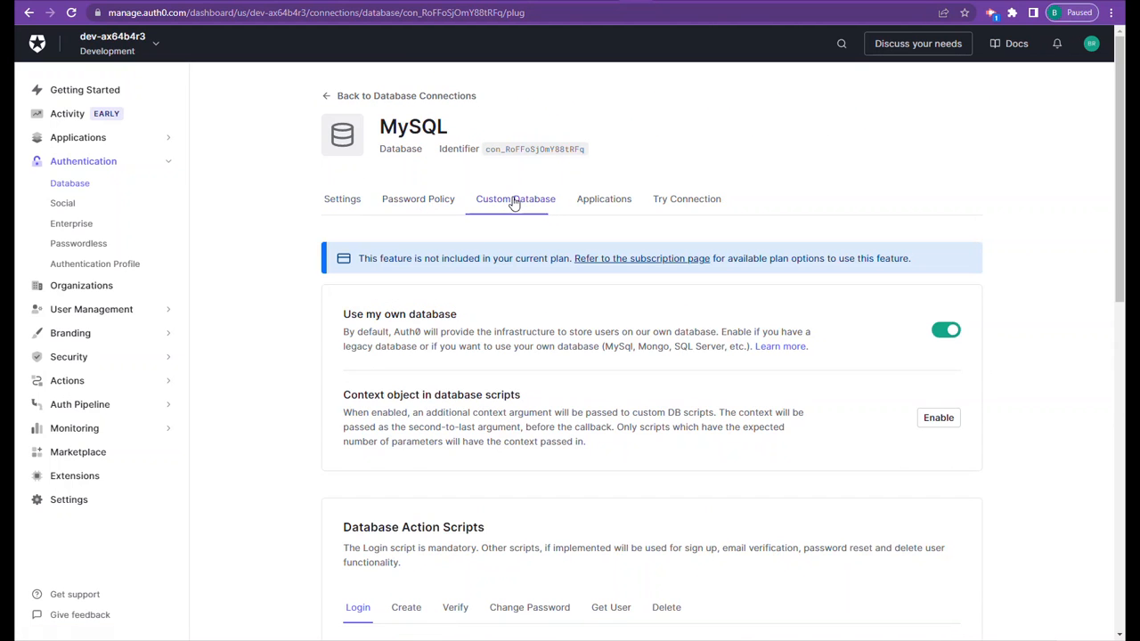
scroll(677, 334, "down", 5)
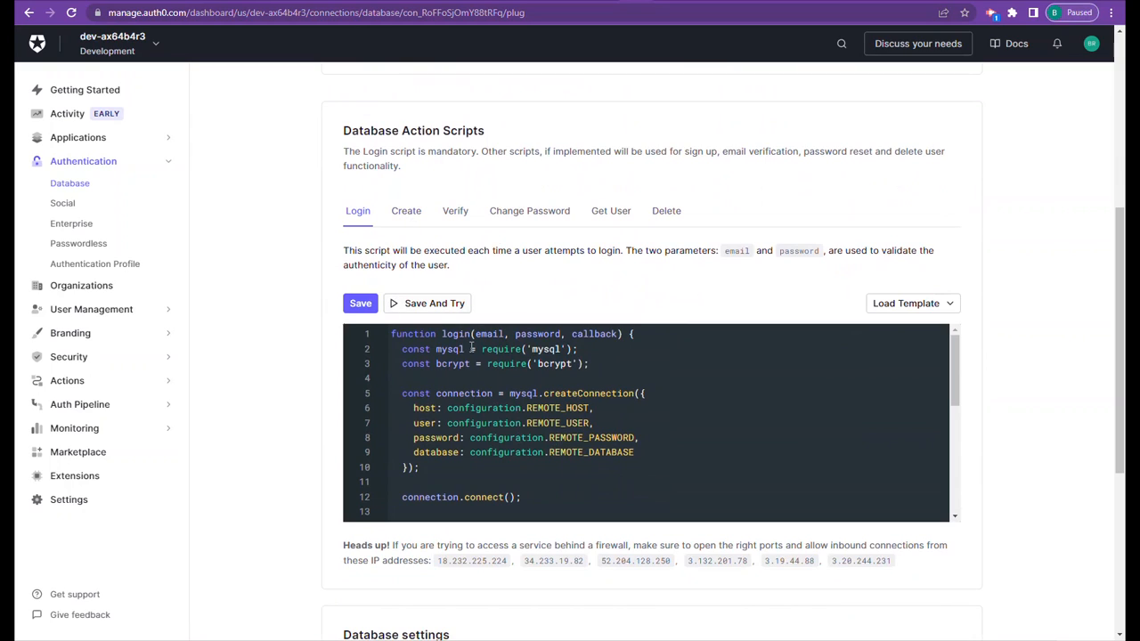
left_click_drag(438, 409, 410, 425)
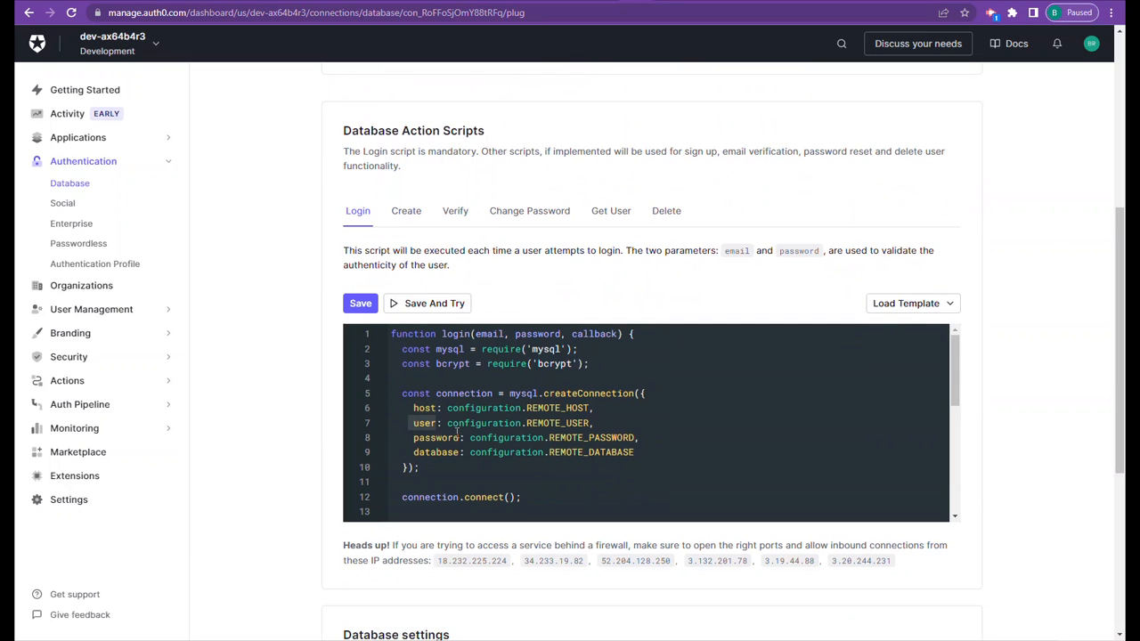
- Review the templates available for the Login script and the encrypted configuration keys in Database settings
left_click(950, 304)
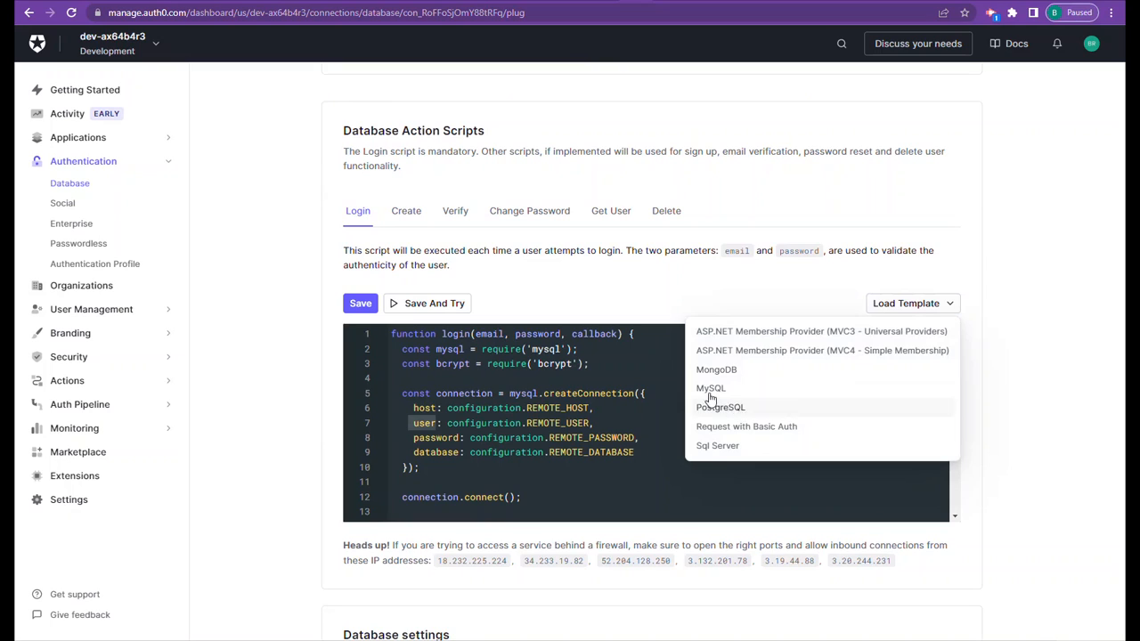
left_click(437, 410)
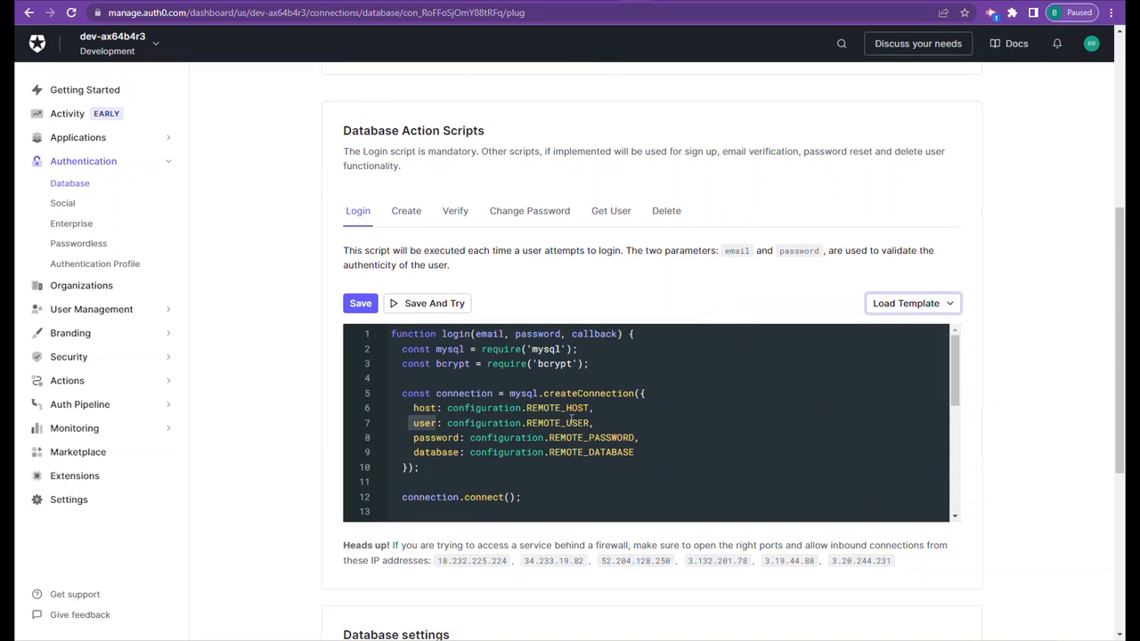
scroll(570, 413, "down", 5)
scroll(564, 405, "down", 3)
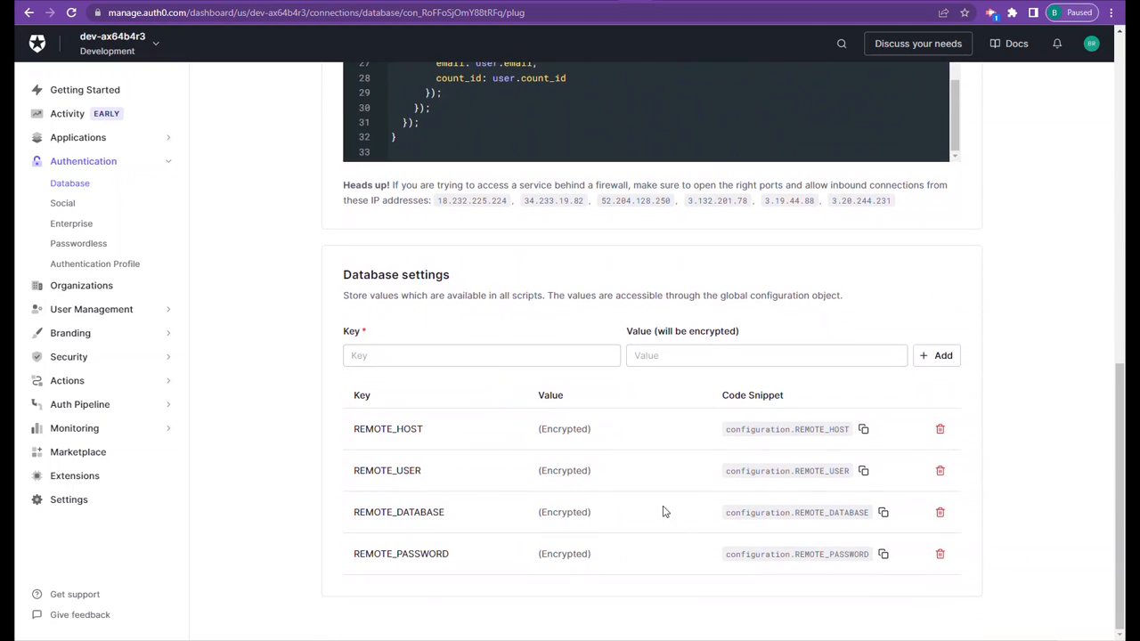
- Add an encrypted database setting with the key Host and the value localhost:8100
left_click(437, 359)
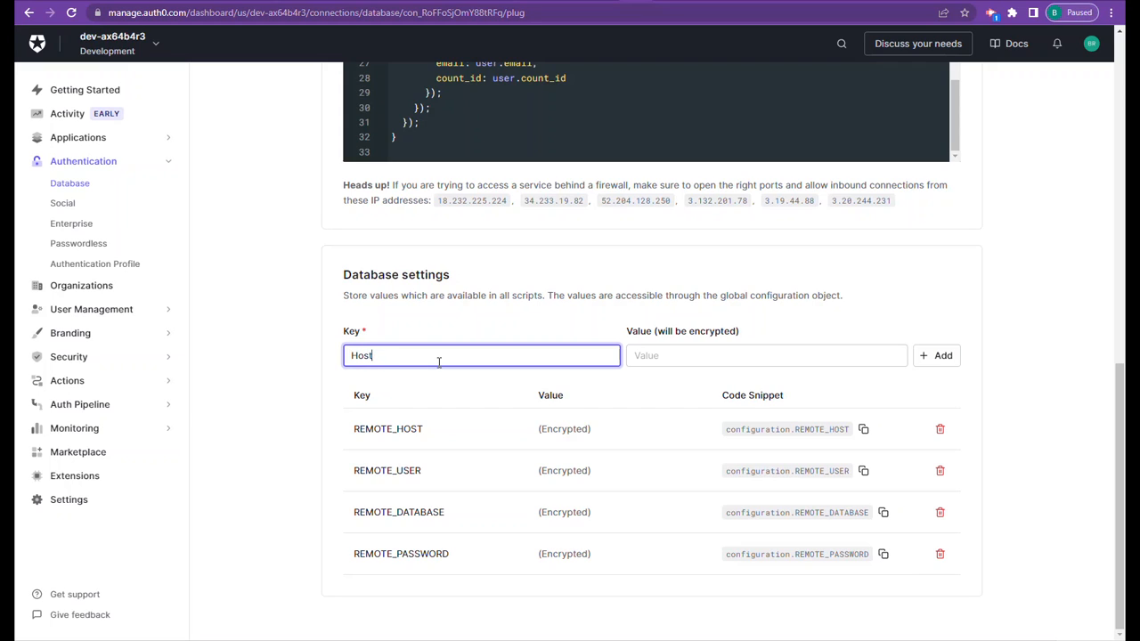
left_click(677, 354)
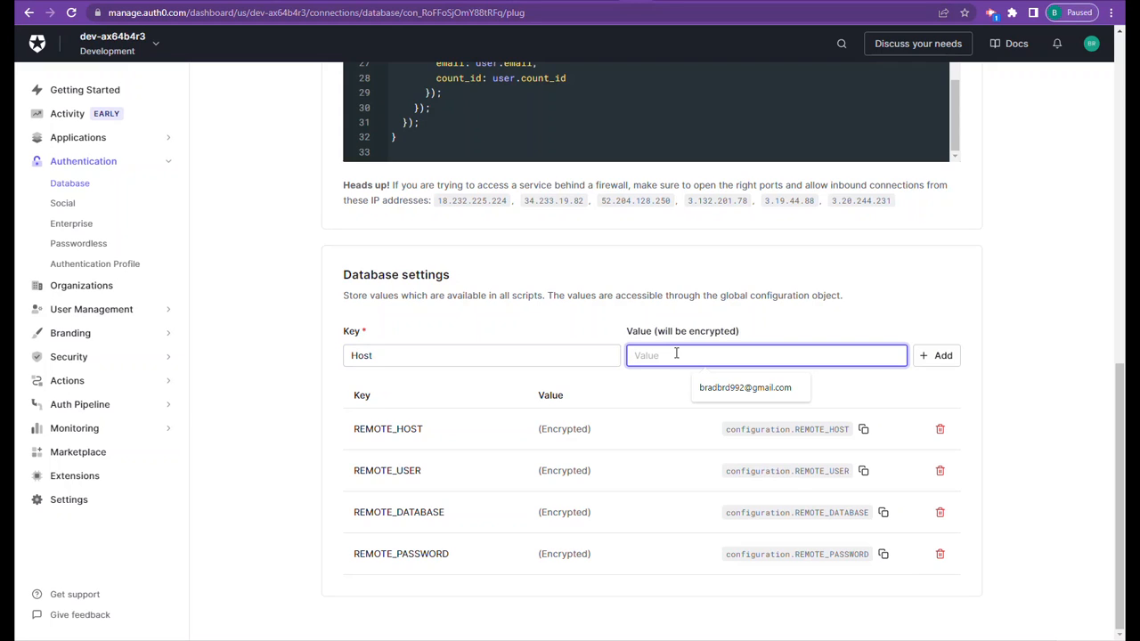
type("localhosh:8100")
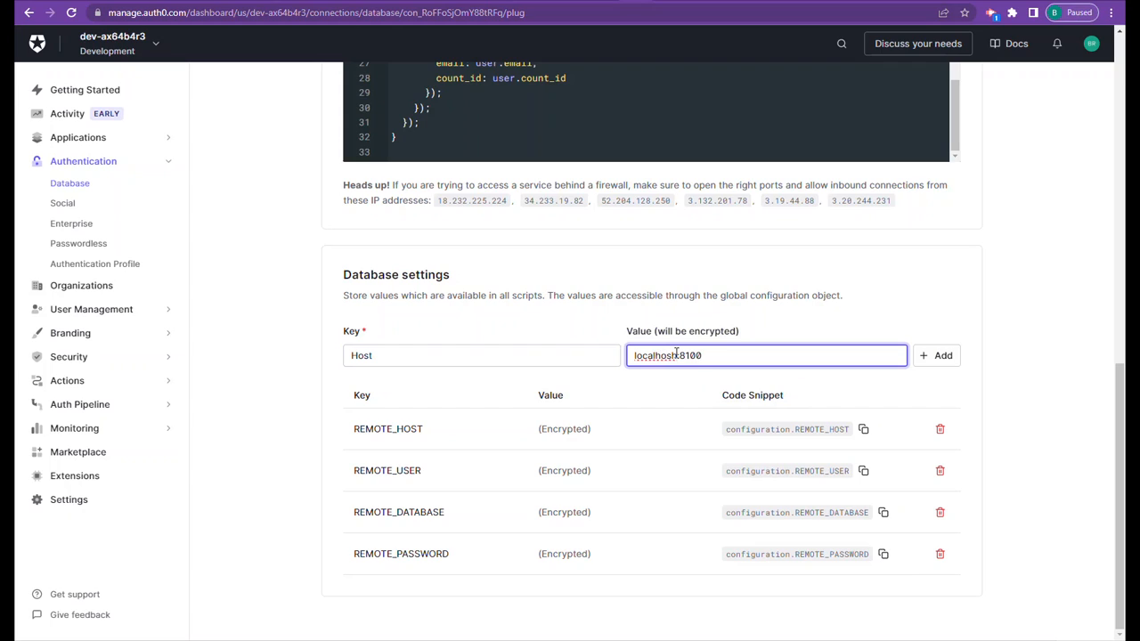
left_click(940, 357)
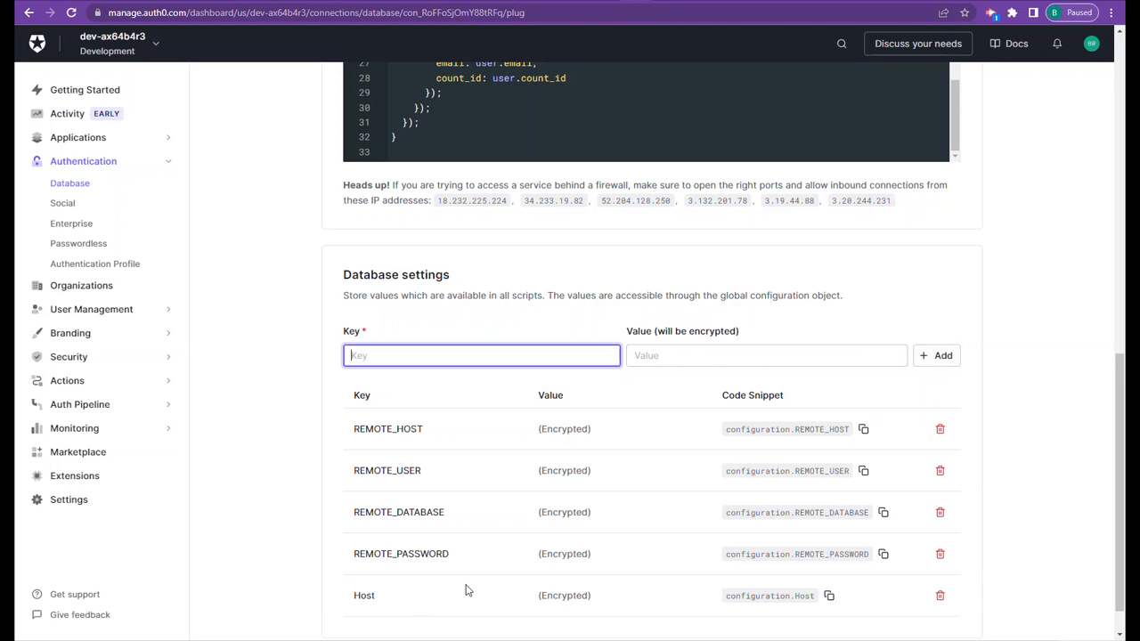
- Copy the Host setting's code snippet and review the connection parameters in the Login script
scroll(465, 590, "down", 1)
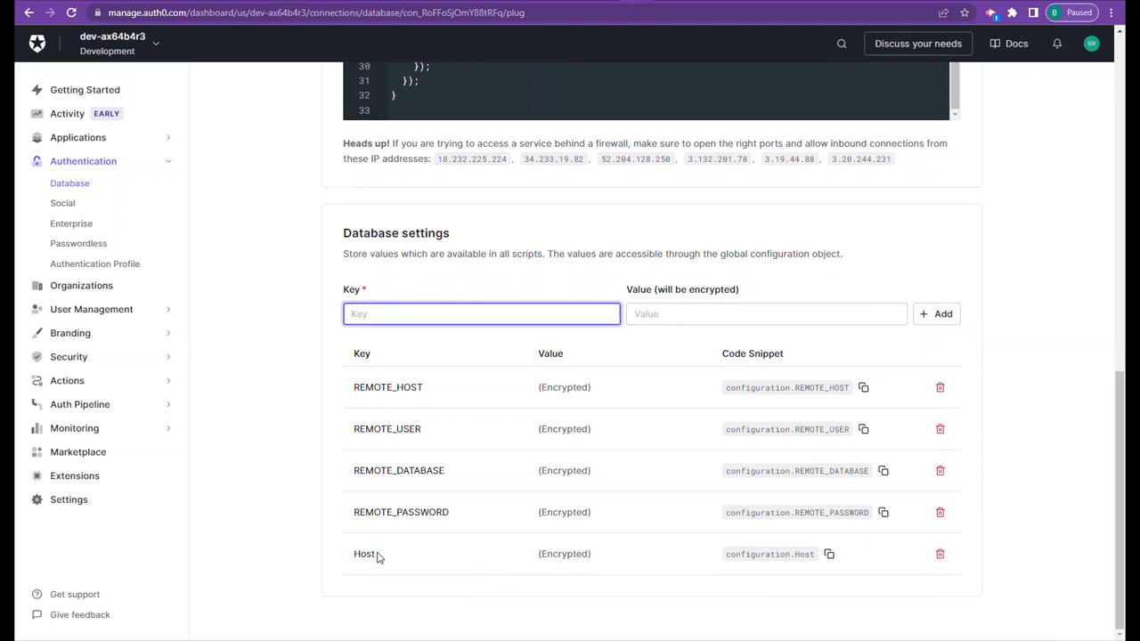
left_click(826, 561)
scroll(506, 368, "up", 2)
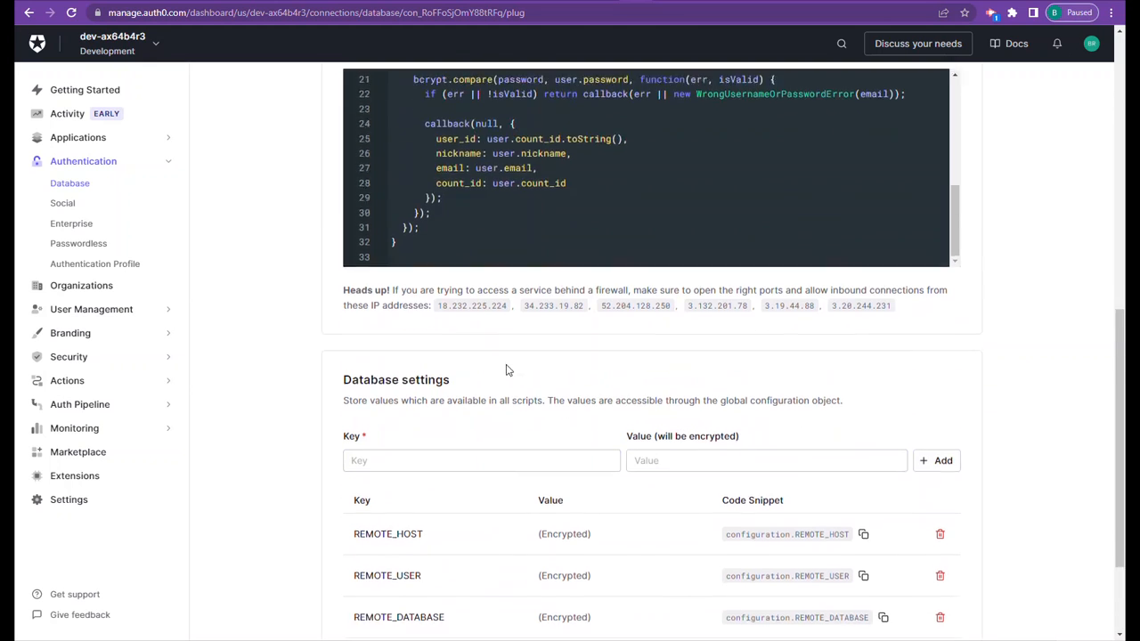
scroll(506, 368, "up", 2)
scroll(481, 338, "up", 5)
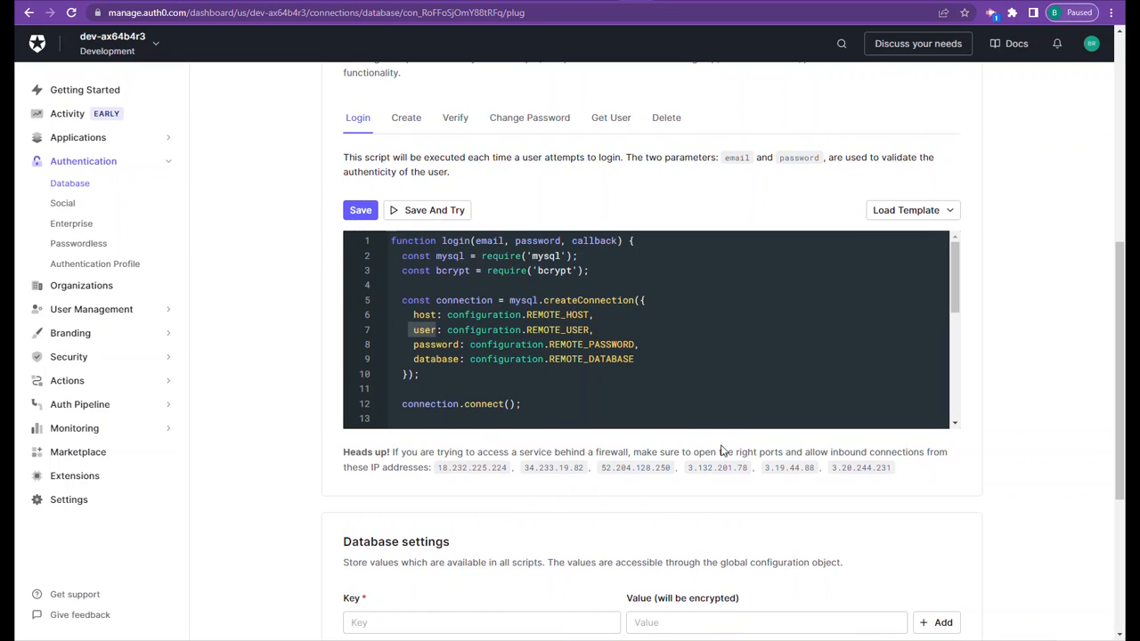
- Delete the Host key from the Database settings
scroll(720, 448, "down", 3)
scroll(818, 509, "down", 1)
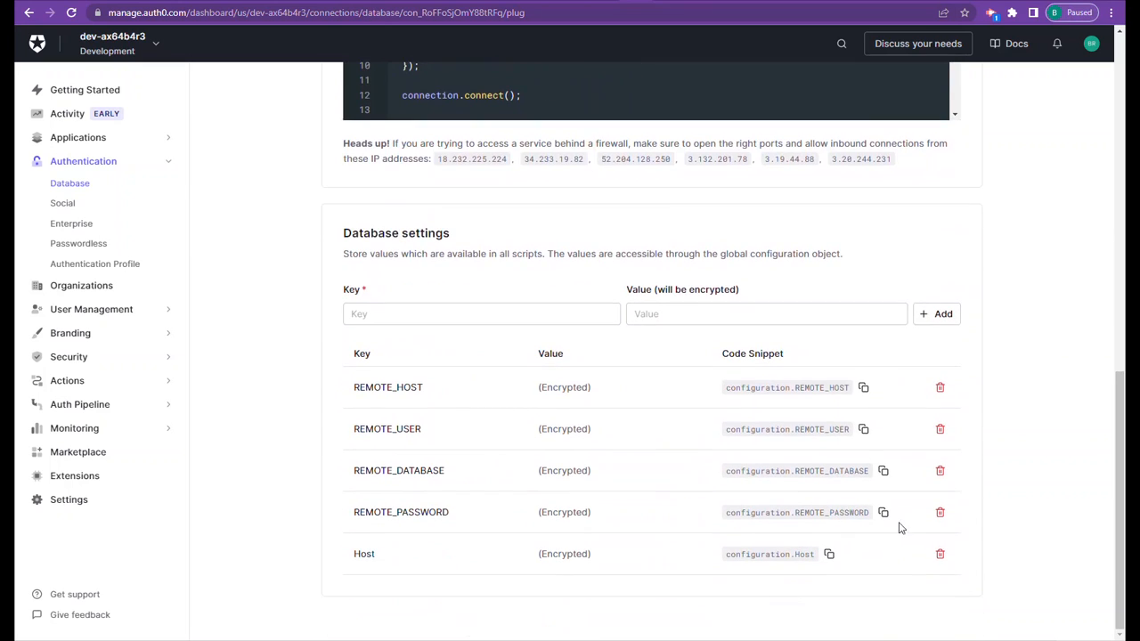
left_click(940, 556)
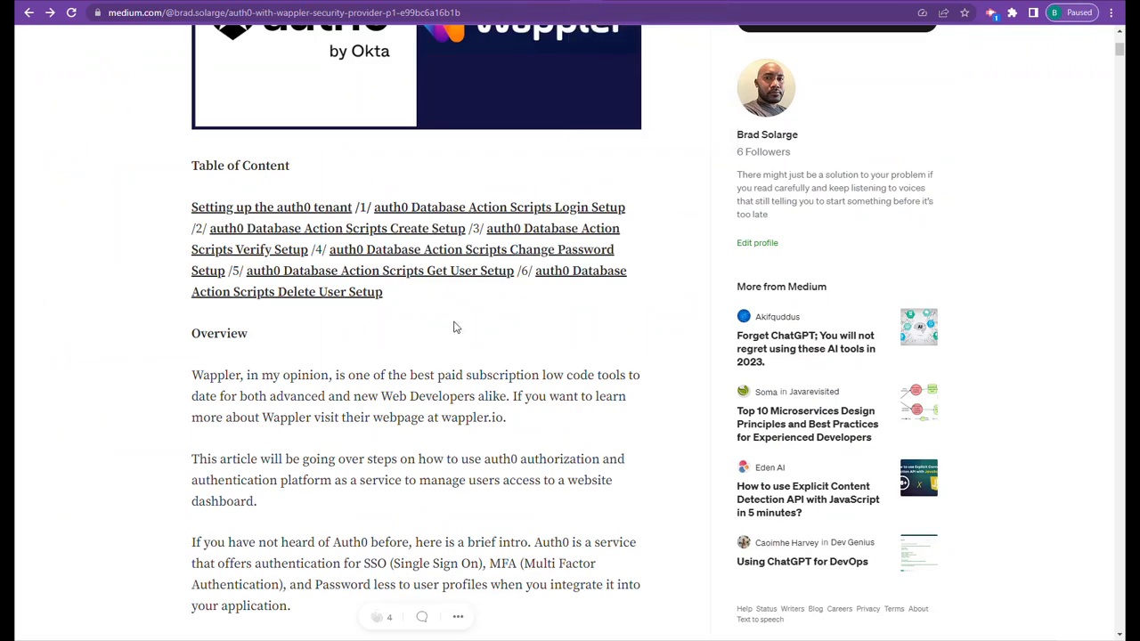
- Switch to the Medium article on Auth0 with Wappler and skim its tenant, API and application setup sections
scroll(456, 325, "down", 10)
scroll(454, 323, "down", 15)
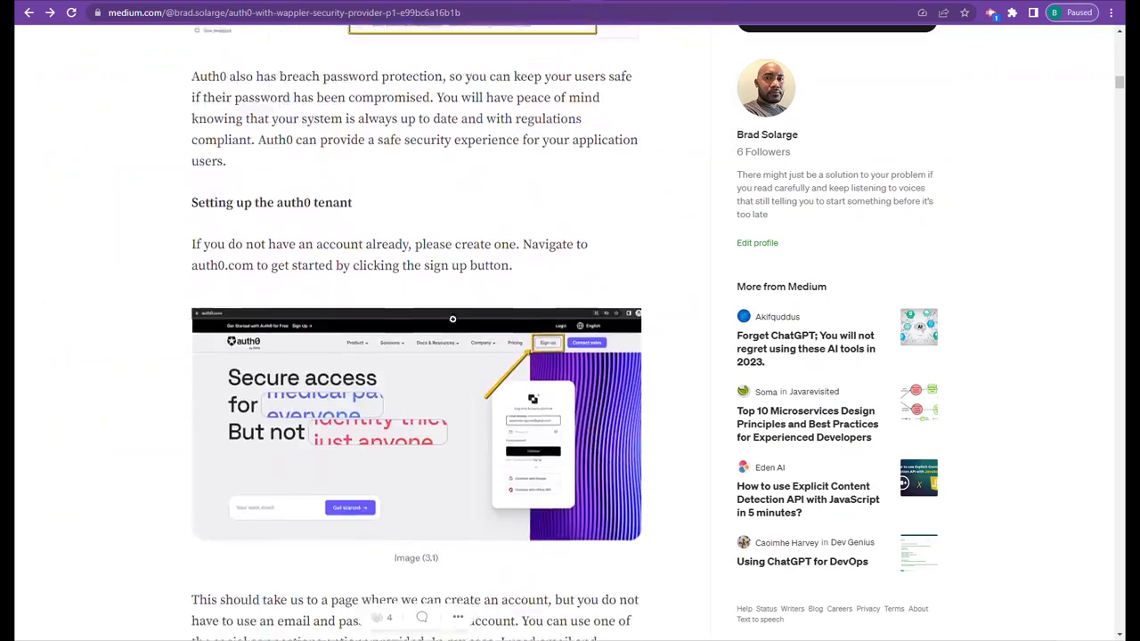
scroll(456, 316, "down", 15)
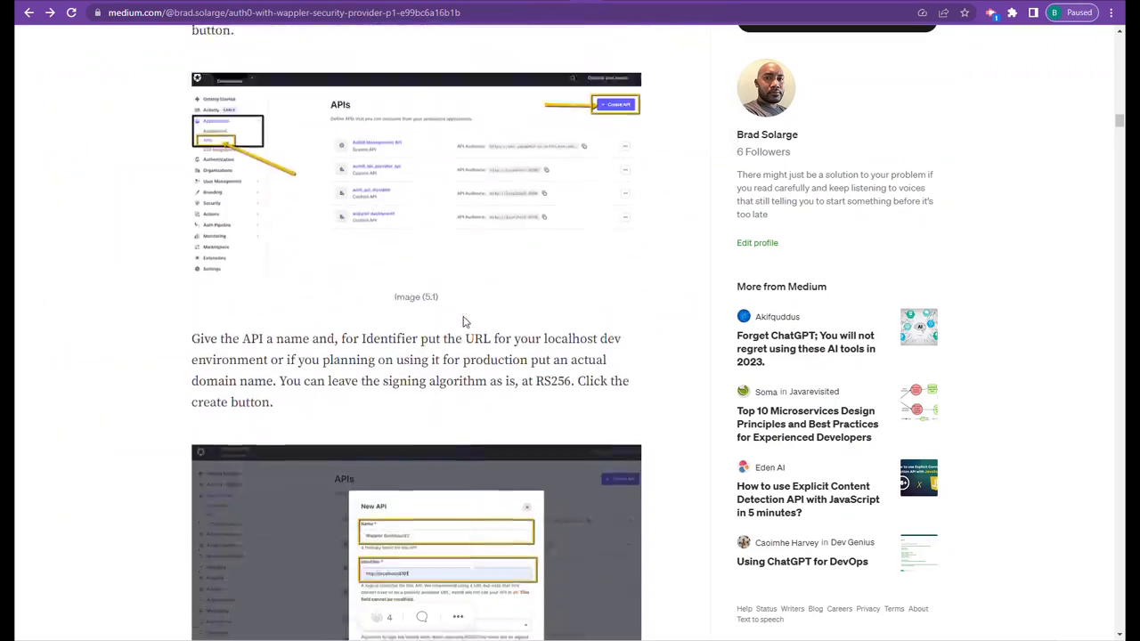
scroll(463, 316, "down", 15)
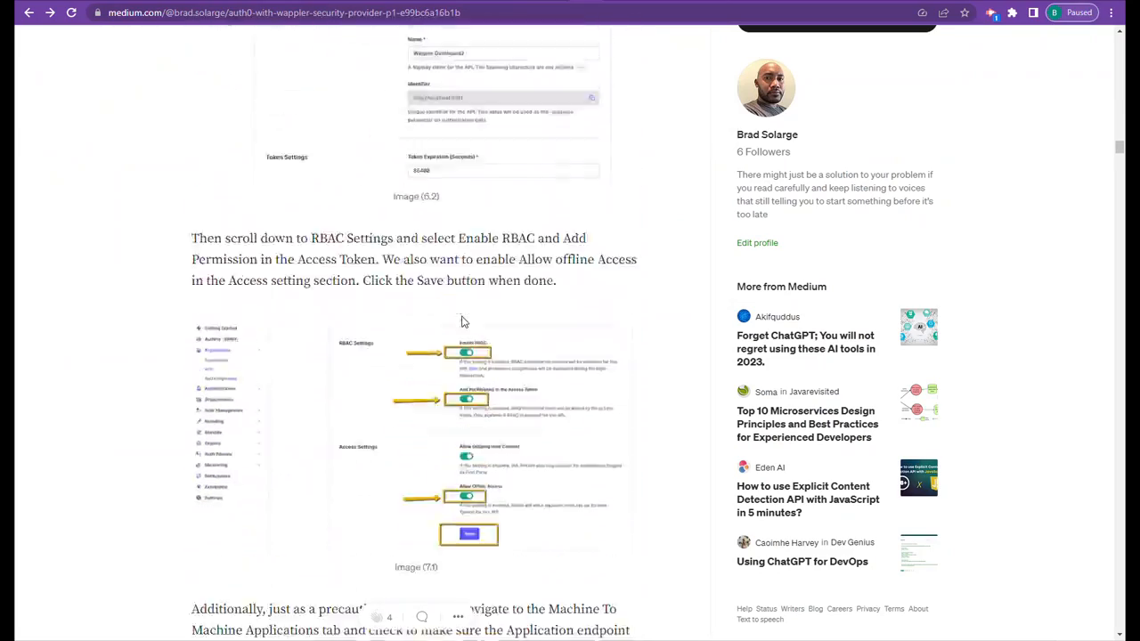
scroll(462, 319, "down", 15)
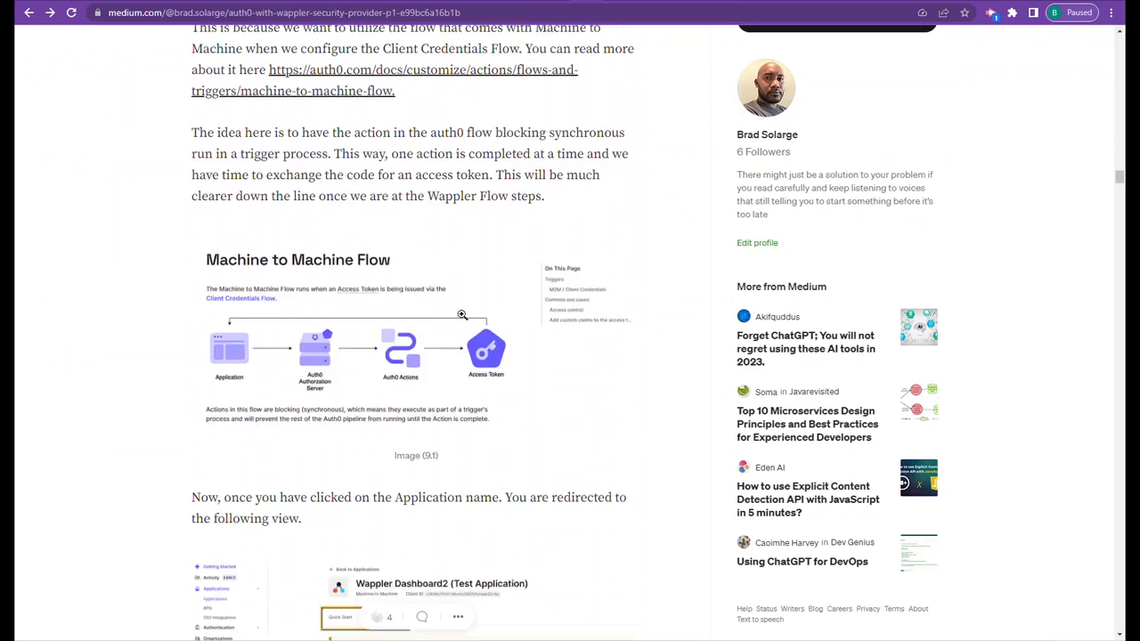
scroll(463, 319, "down", 12)
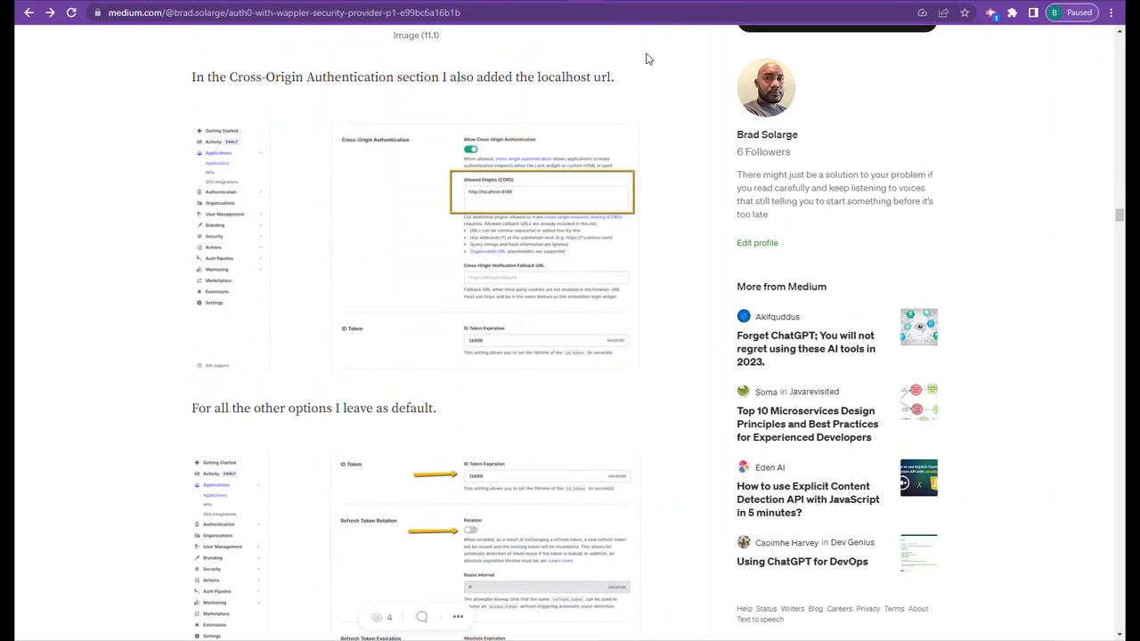
- Return to the Auth0 dashboard and examine the MySQL connection setup and user query in the Login script
left_click(642, 1)
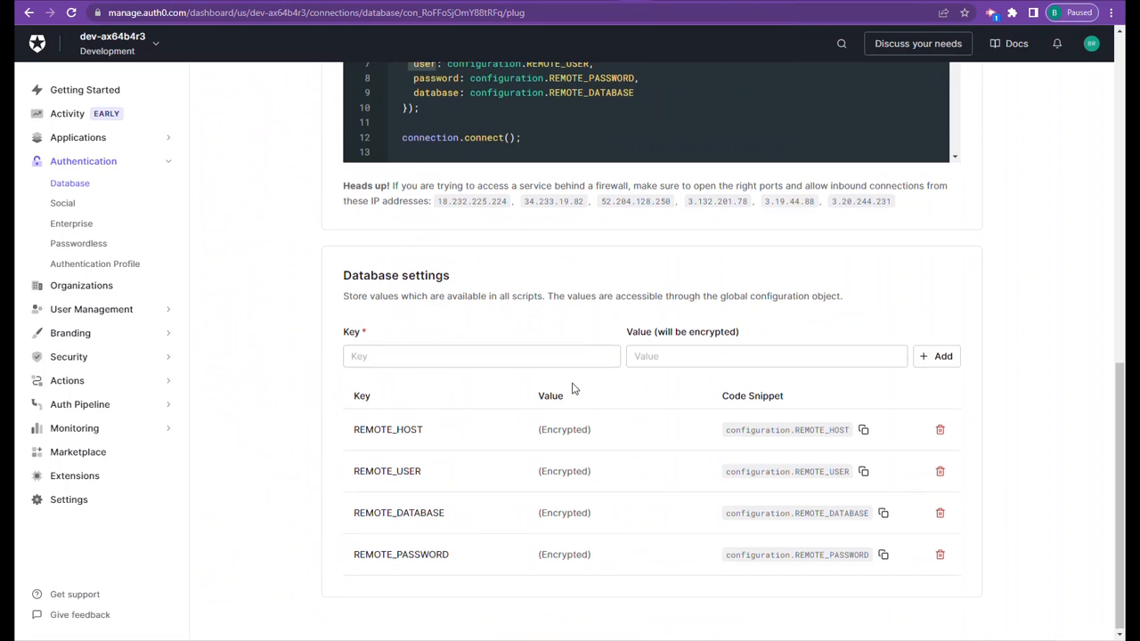
scroll(572, 386, "up", 5)
scroll(540, 467, "down", 3)
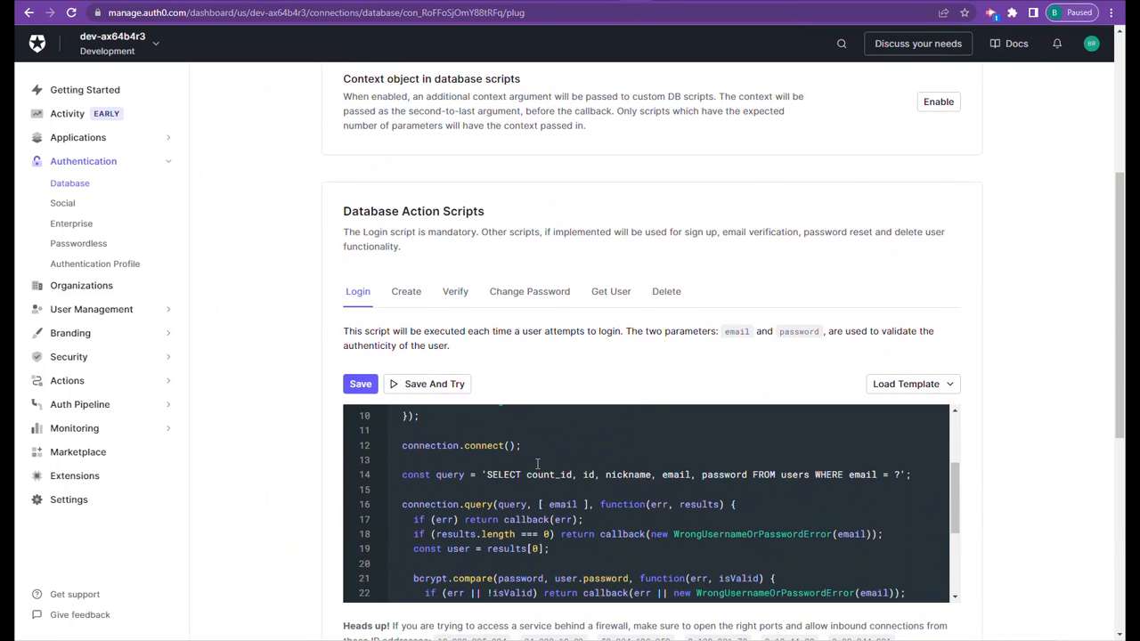
scroll(538, 462, "down", 1)
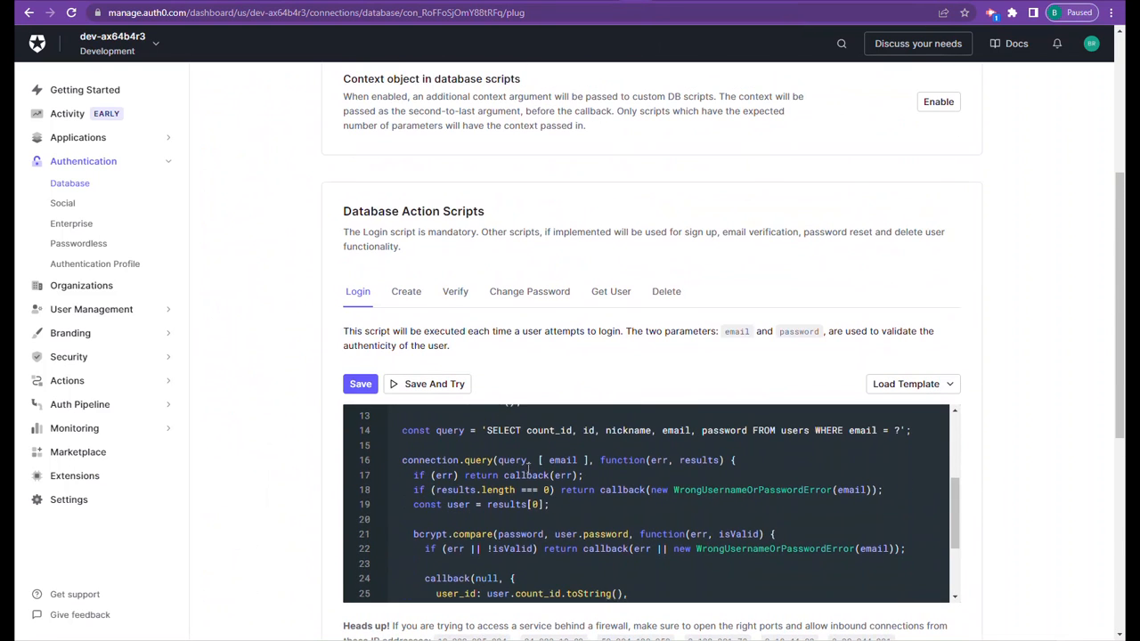
scroll(529, 459, "up", 4)
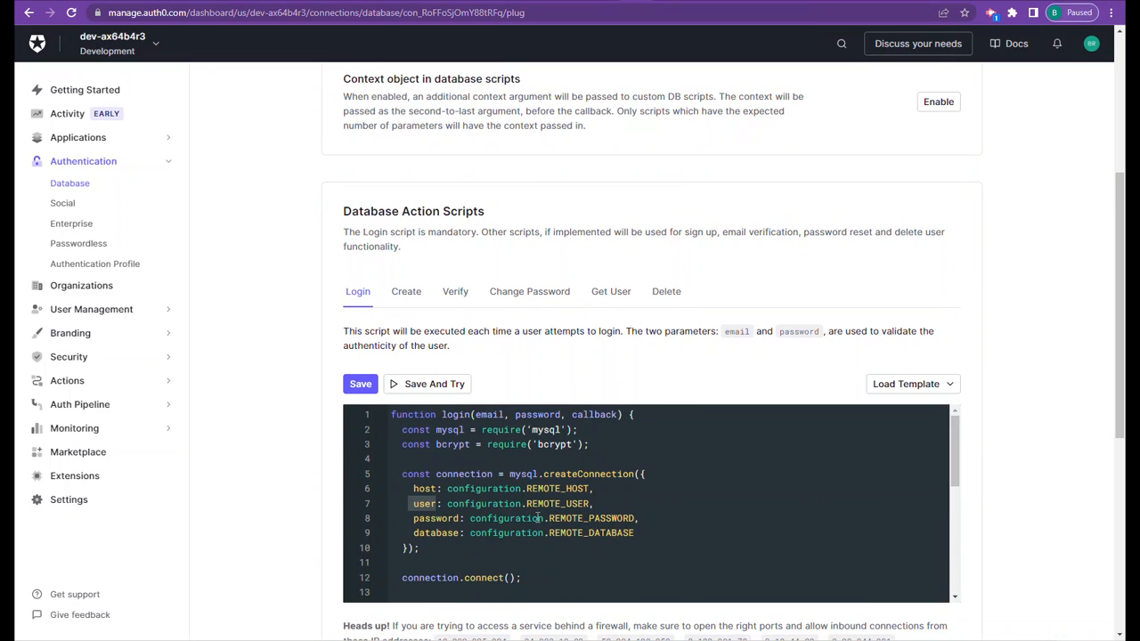
scroll(512, 512, "down", 3)
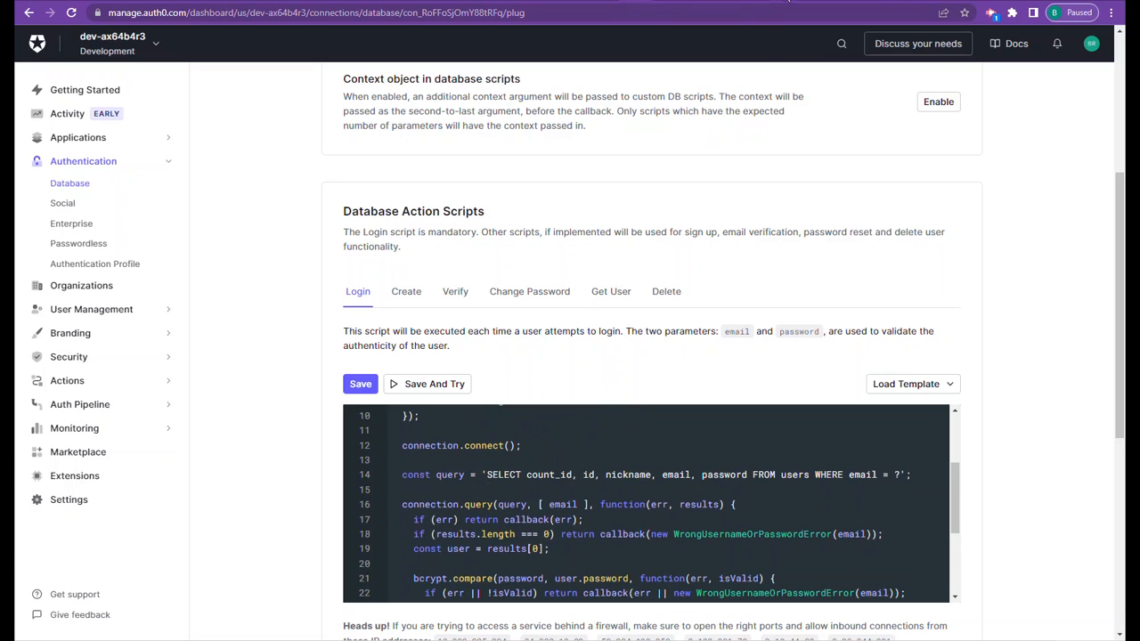
- Switch to cPanel and try to start logging in with the username
left_click(788, 0)
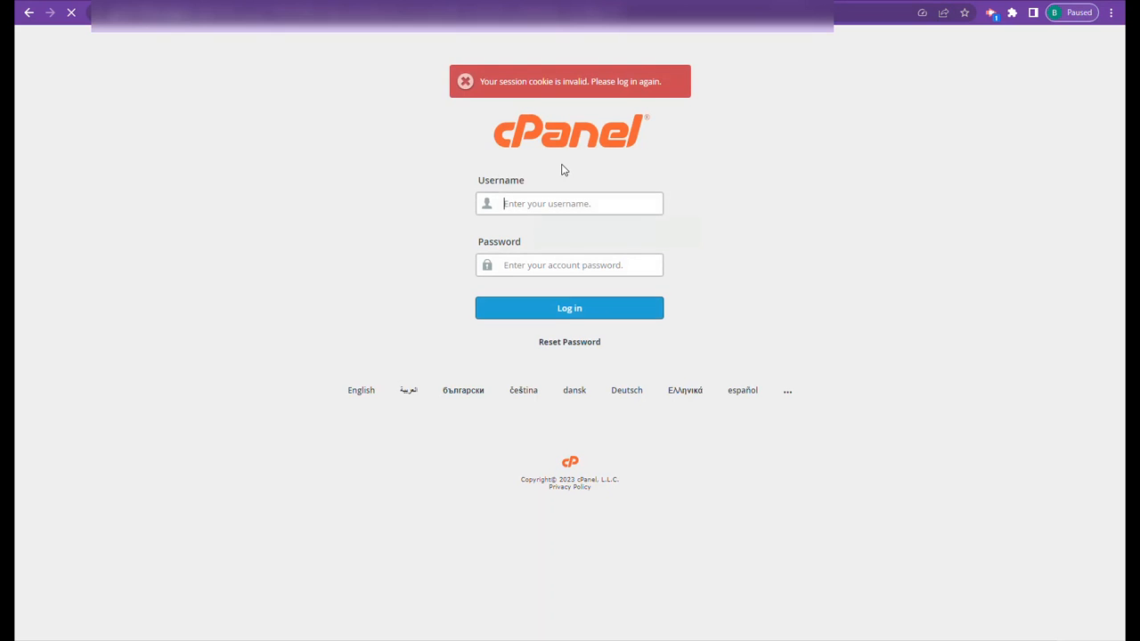
left_click(531, 207)
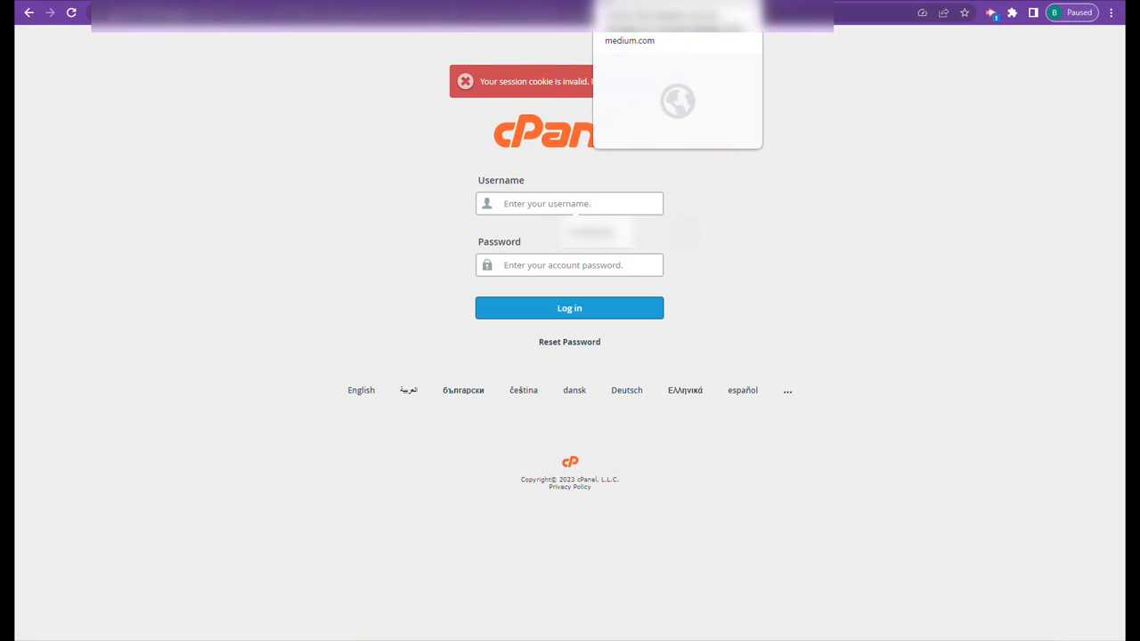
- Switch back to the Medium article and find its section on the Database Action Scripts and MySQL template
left_click(576, 4)
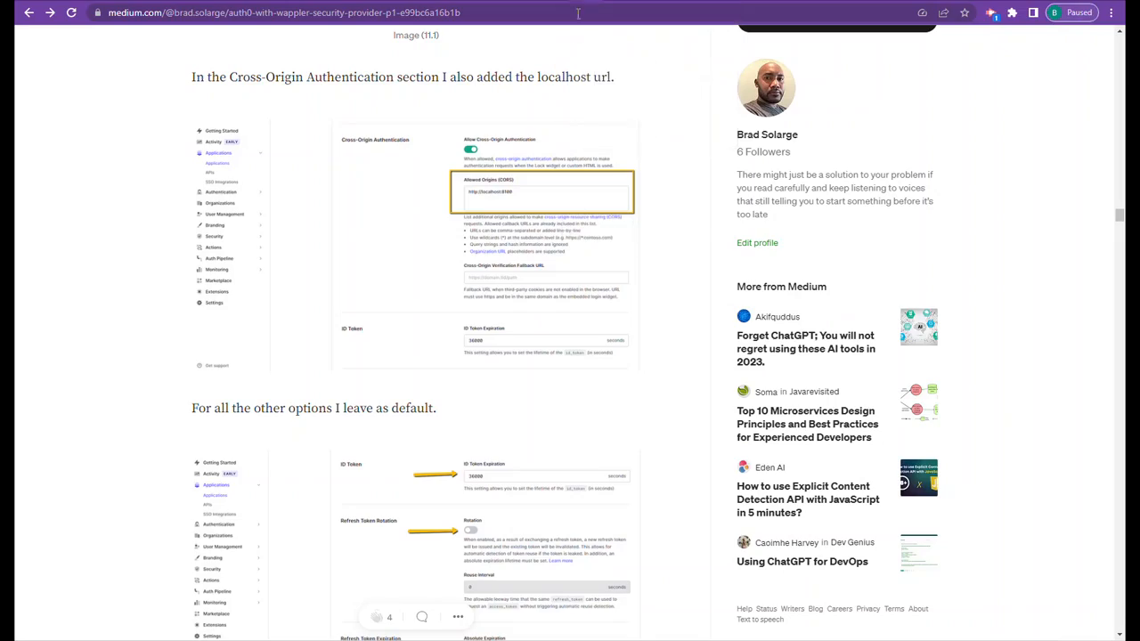
scroll(488, 218, "up", 5)
scroll(488, 218, "up", 15)
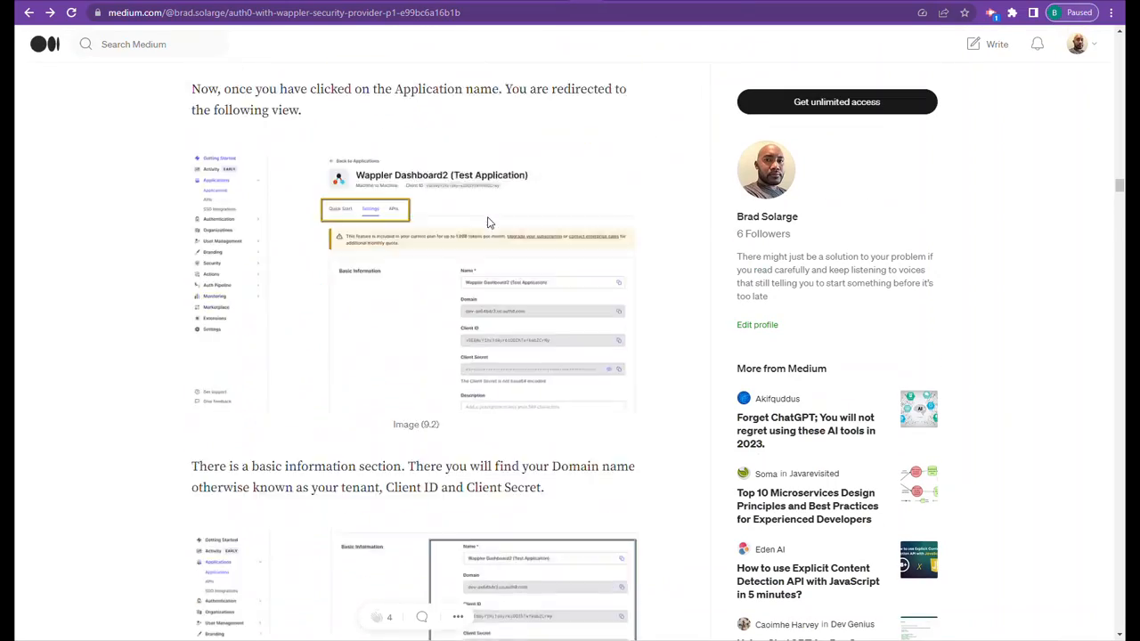
scroll(490, 232, "up", 2)
scroll(499, 249, "down", 15)
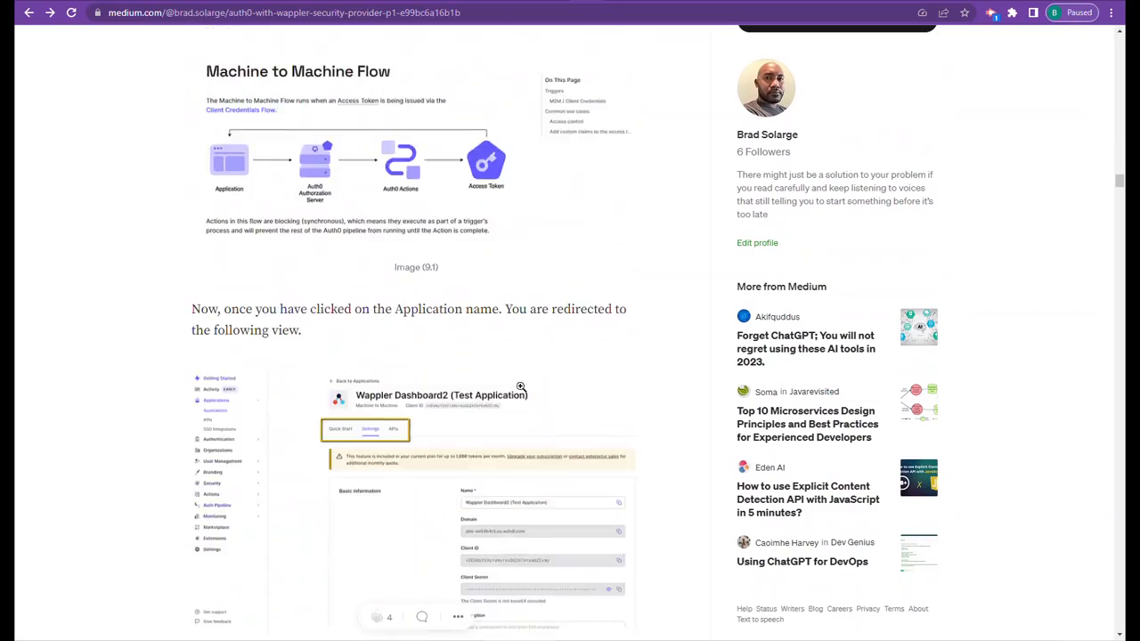
scroll(538, 275, "down", 20)
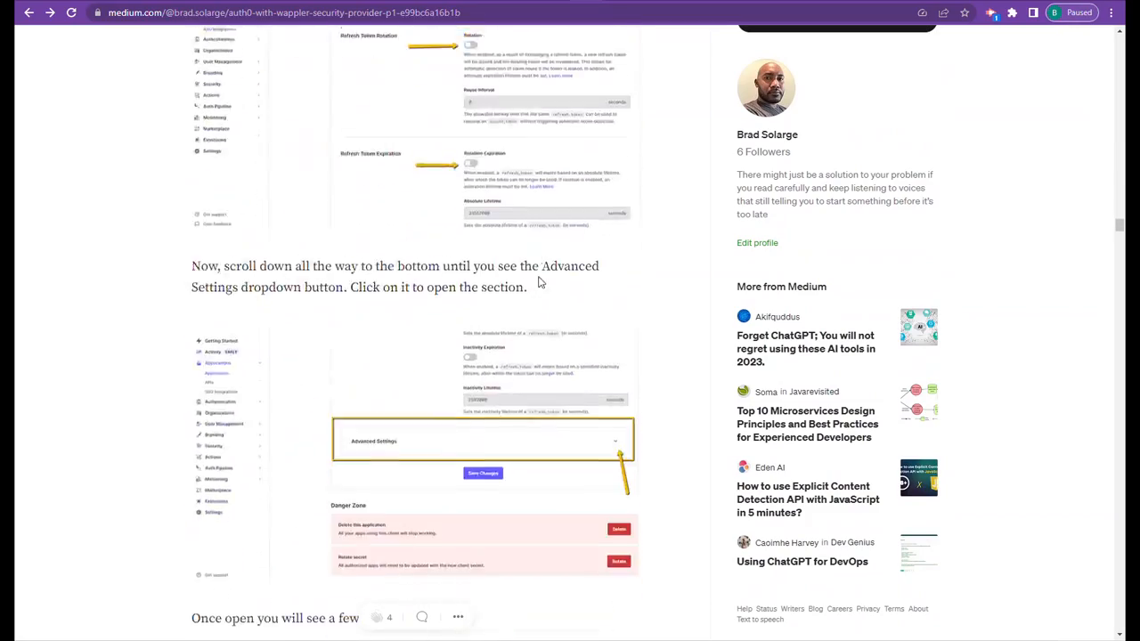
scroll(540, 290, "down", 20)
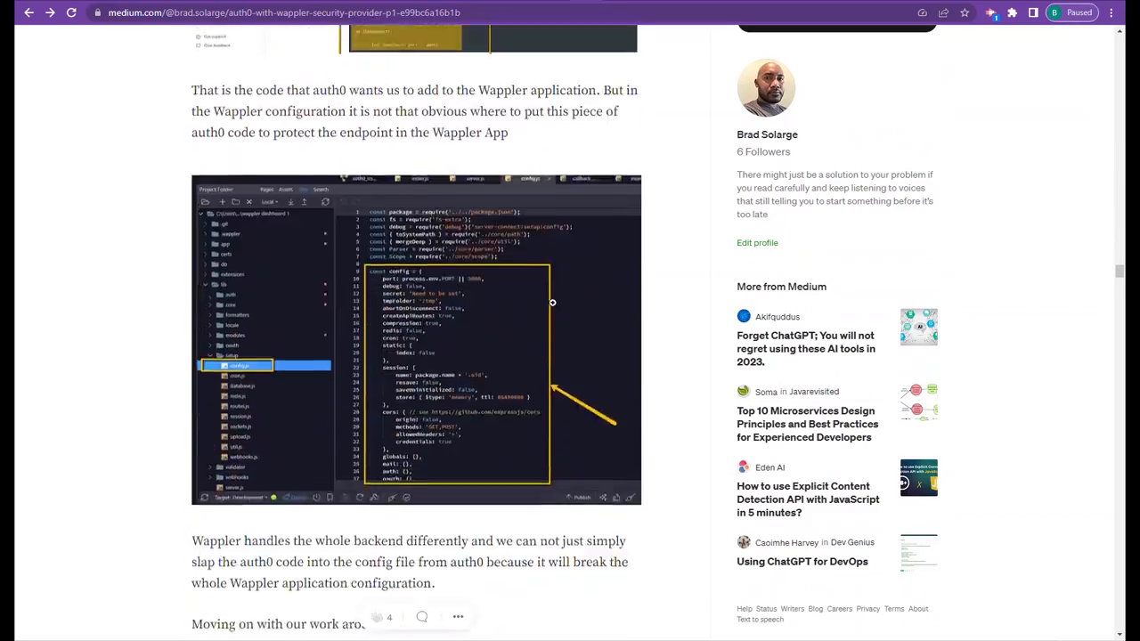
scroll(550, 290, "down", 20)
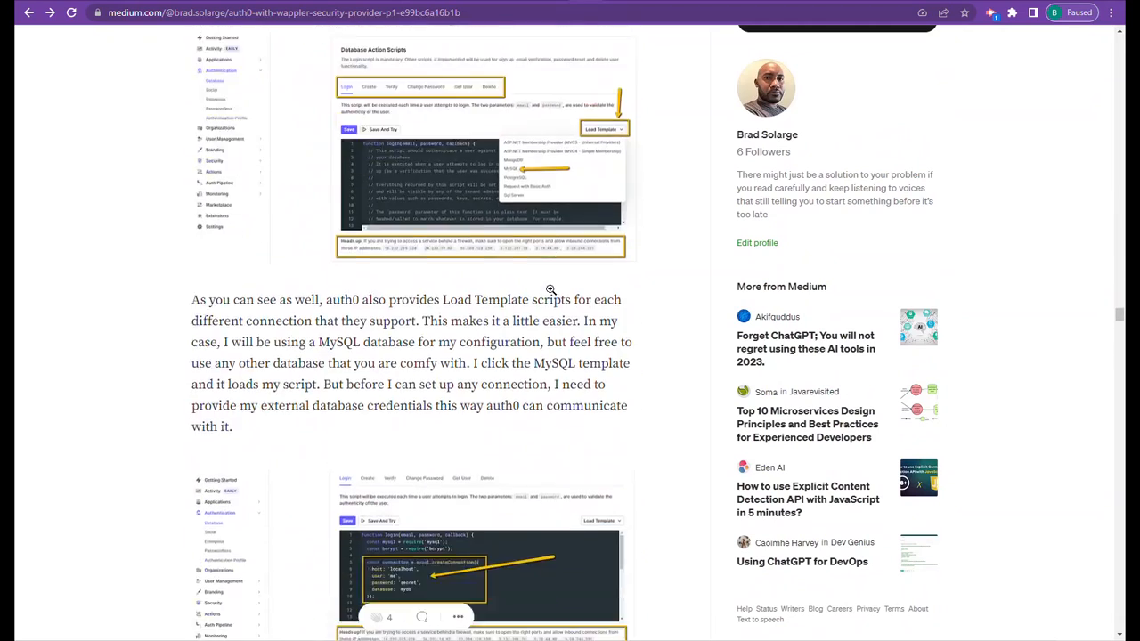
- Examine the article's phpMyAdmin users table, remote access hosts and added table fields
scroll(507, 289, "up", 3)
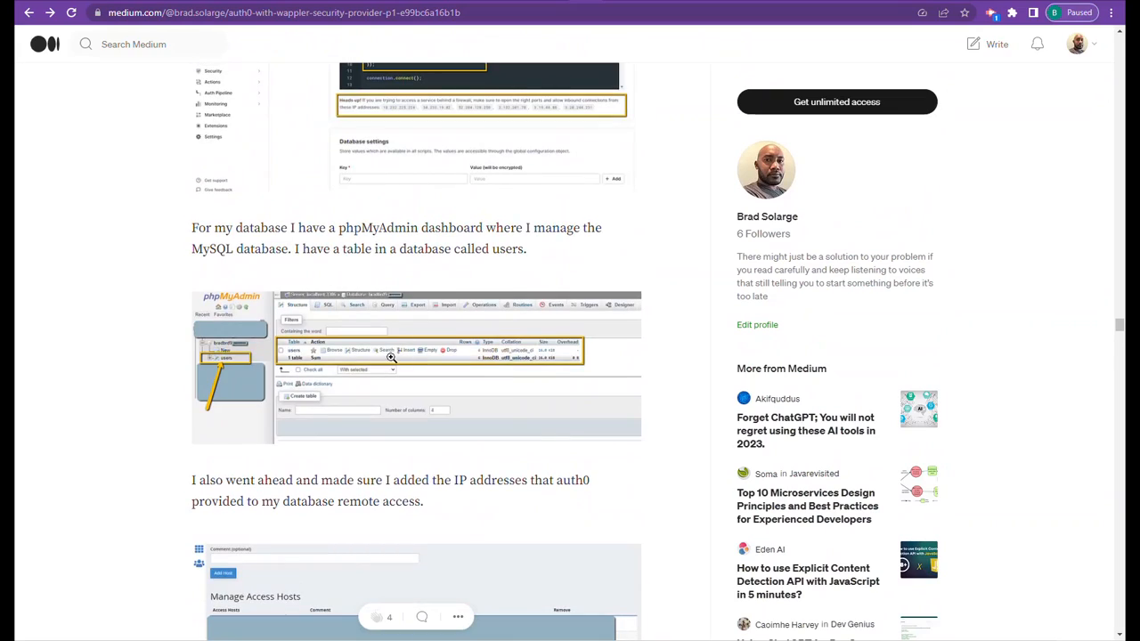
scroll(382, 351, "down", 3)
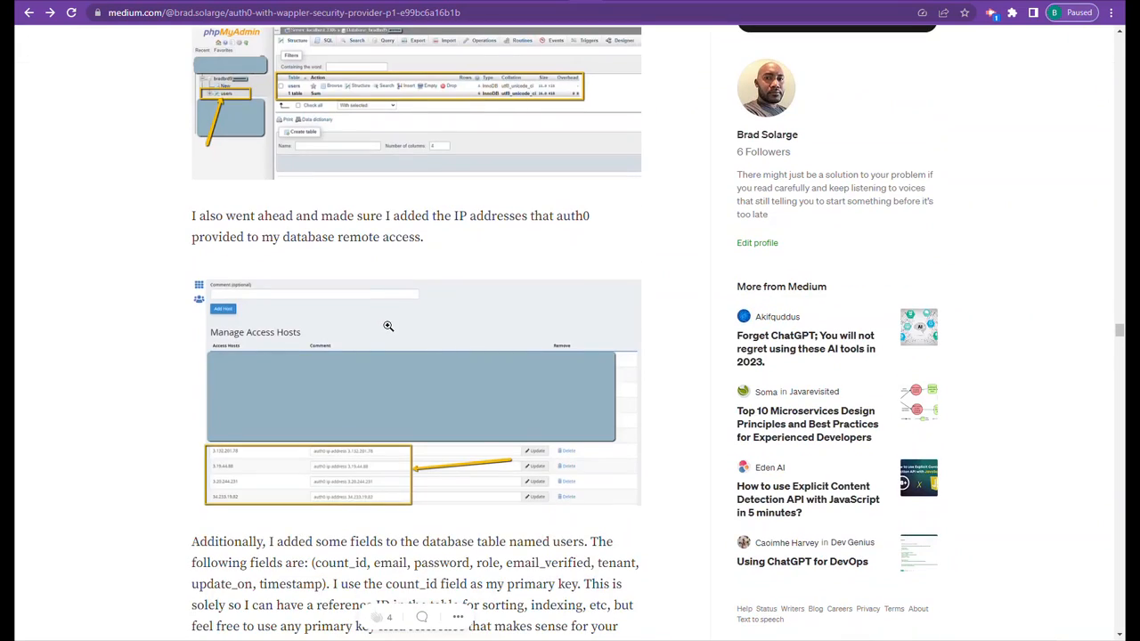
scroll(402, 289, "up", 3)
scroll(405, 289, "down", 5)
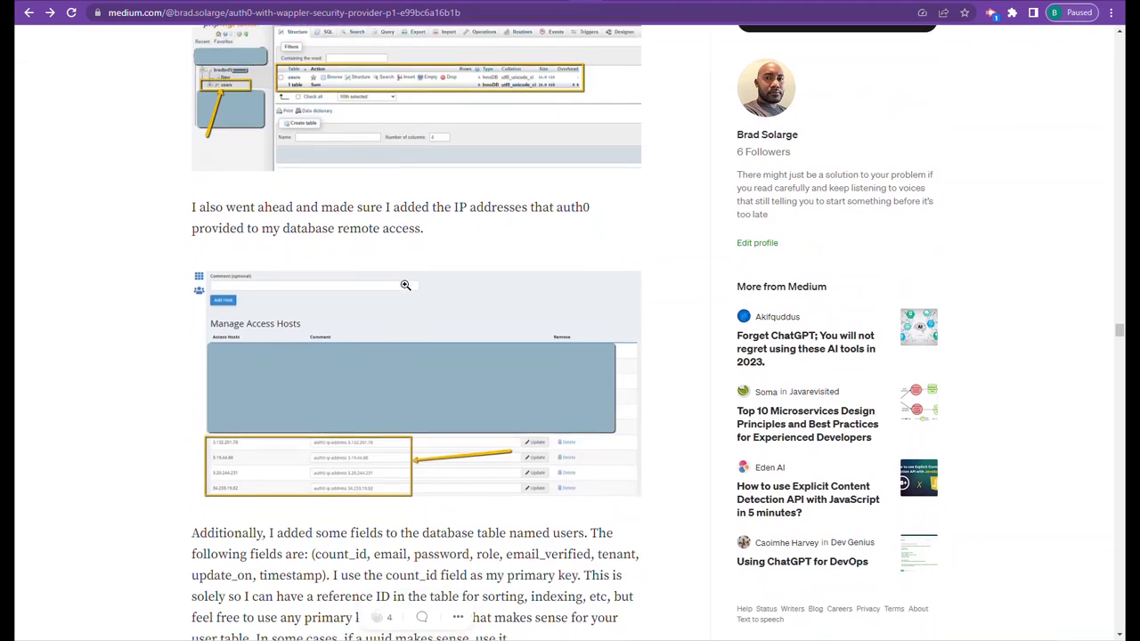
scroll(406, 285, "down", 5)
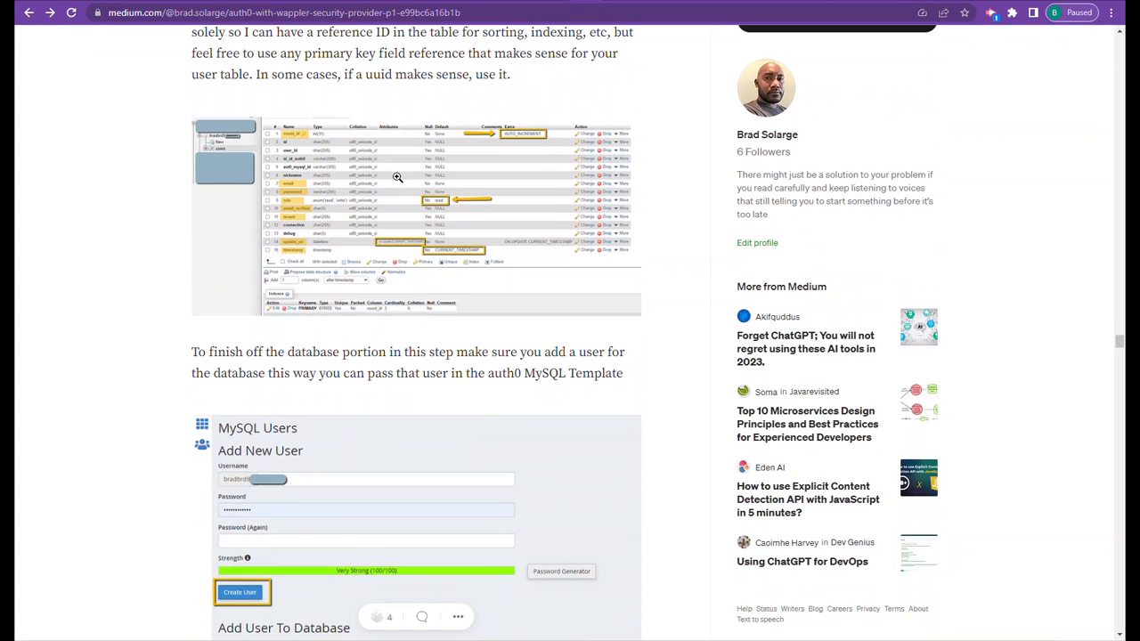
- Review the article's MySQL user creation, Login script setup and encrypted database credentials sections
scroll(399, 196, "down", 8)
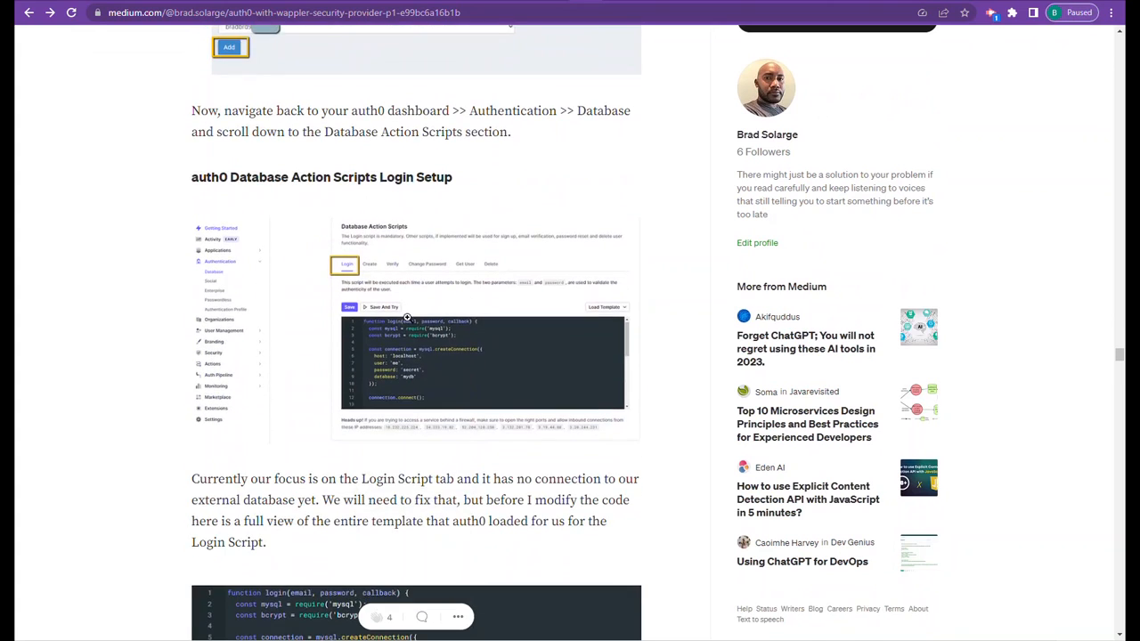
scroll(409, 316, "up", 5)
scroll(412, 314, "down", 6)
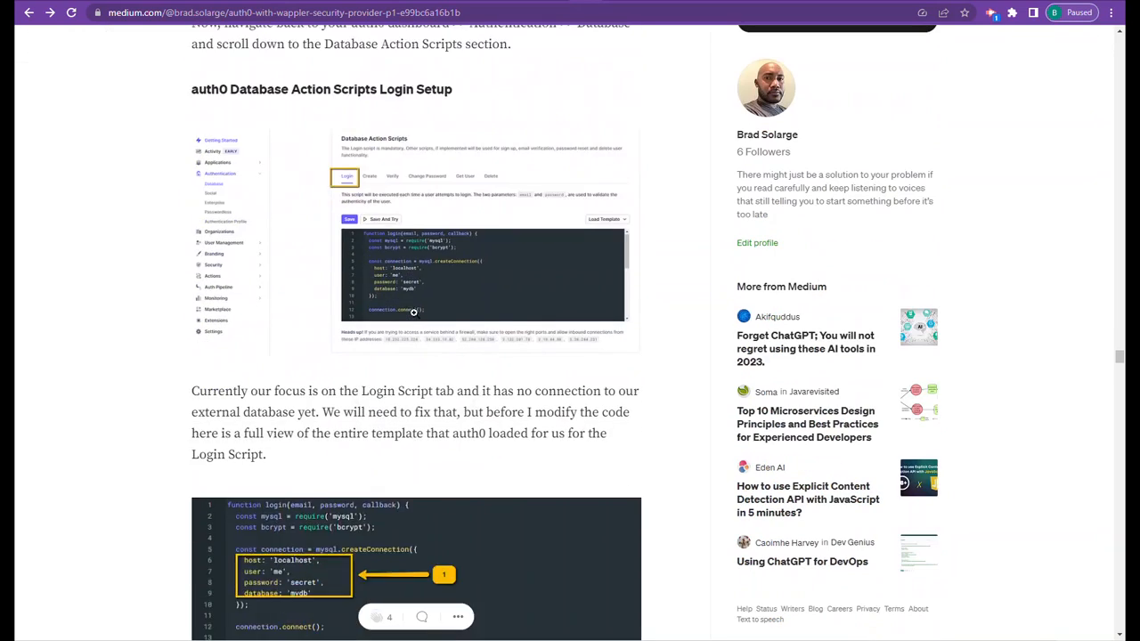
scroll(414, 312, "down", 12)
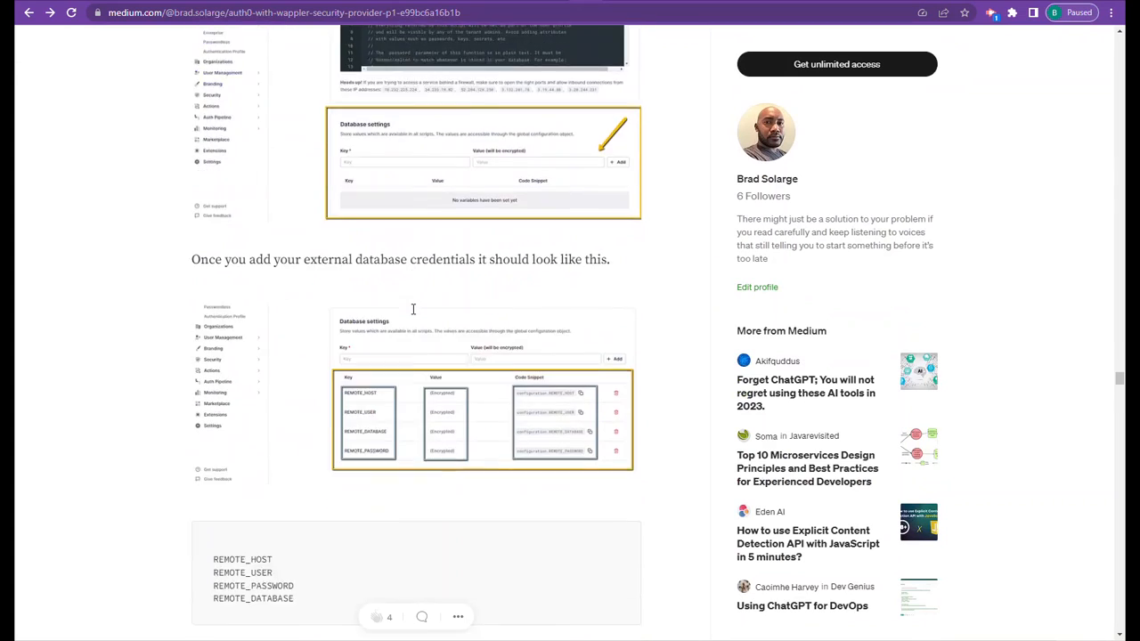
scroll(413, 309, "down", 1)
scroll(413, 307, "up", 15)
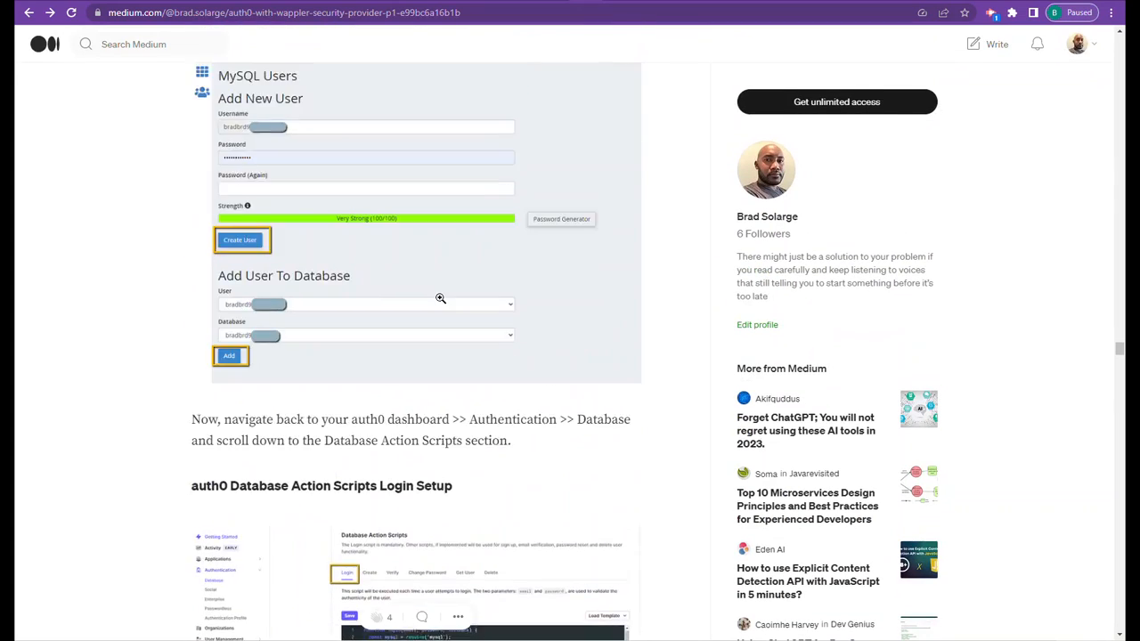
- Switch to the Auth0 dashboard and review the MySQL connection's Login script, from its connection configuration to its query and callback
scroll(440, 298, "up", 5)
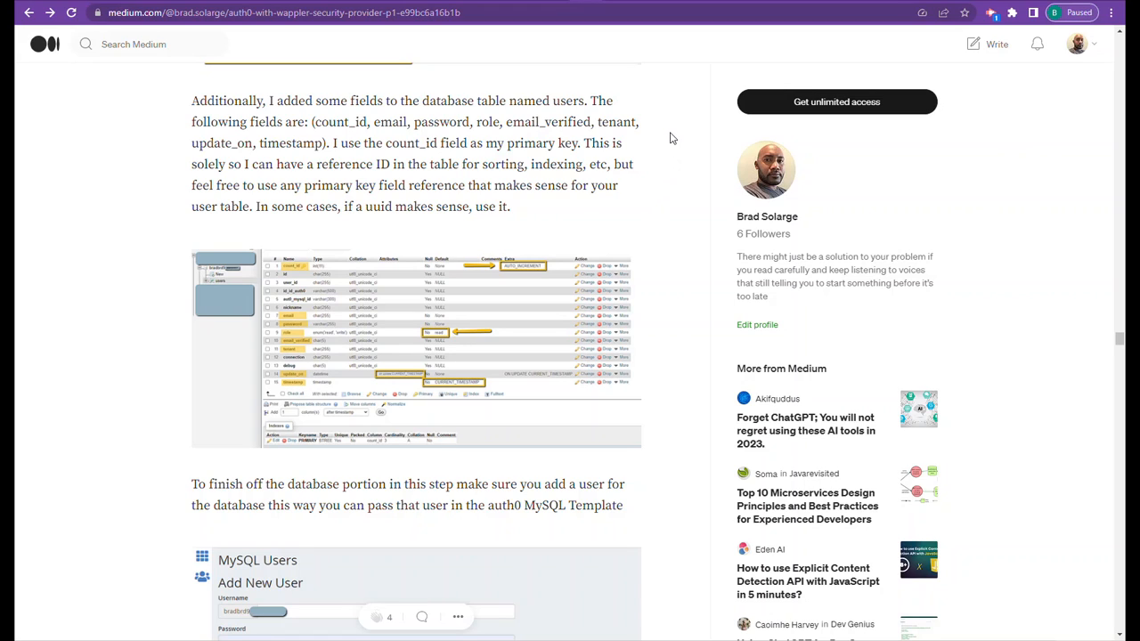
left_click(631, 1)
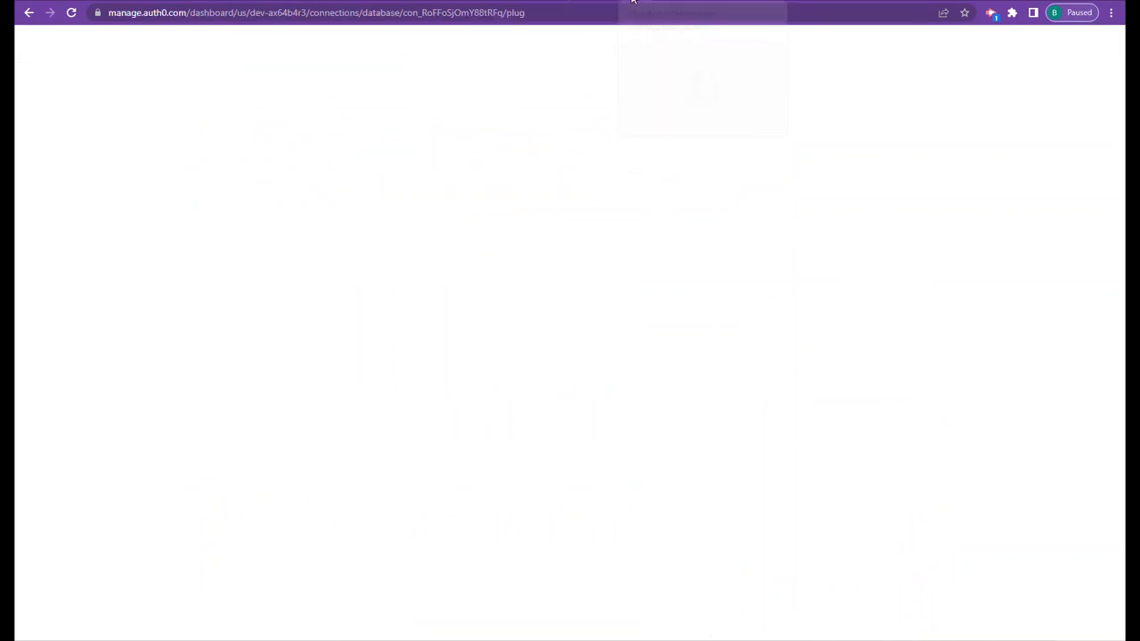
scroll(498, 487, "up", 3)
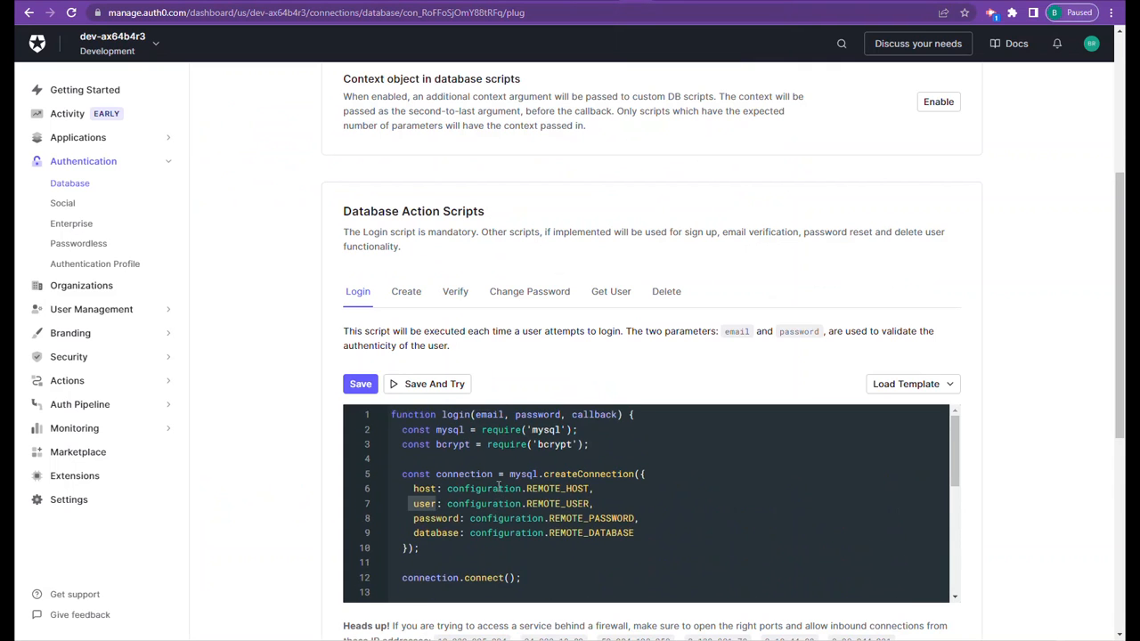
scroll(498, 486, "down", 4)
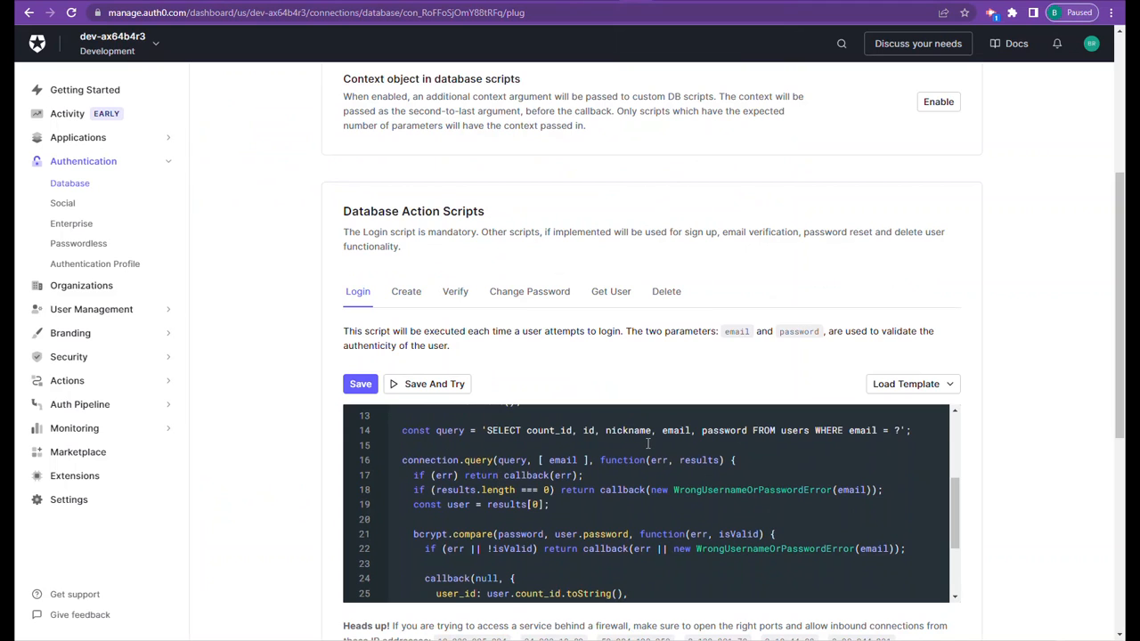
scroll(648, 443, "down", 3)
scroll(578, 505, "up", 3)
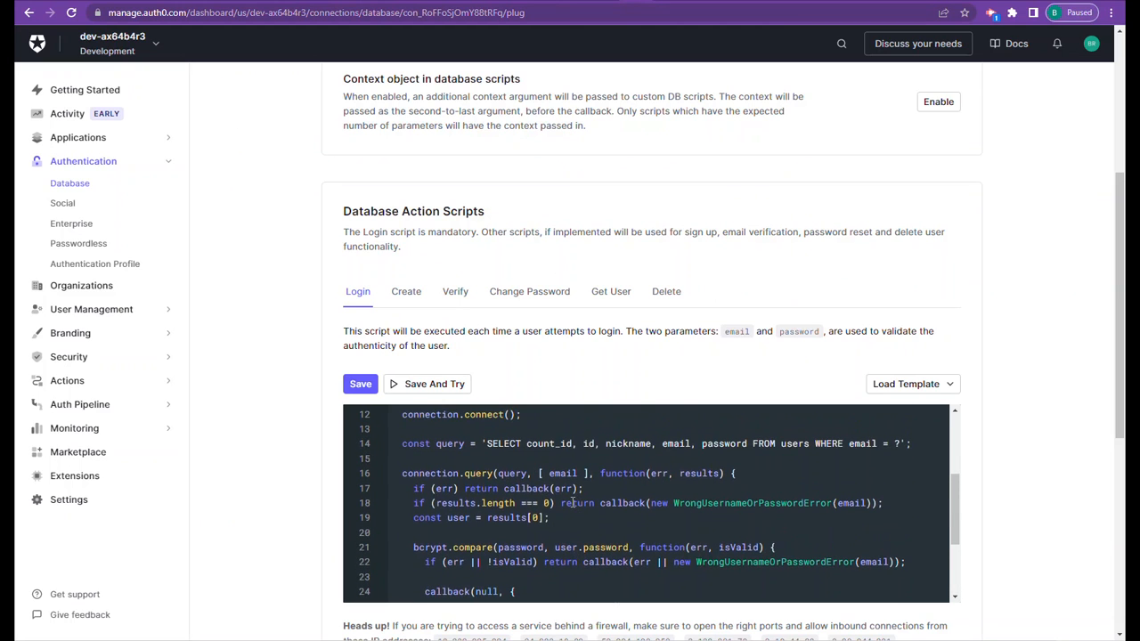
scroll(570, 503, "up", 3)
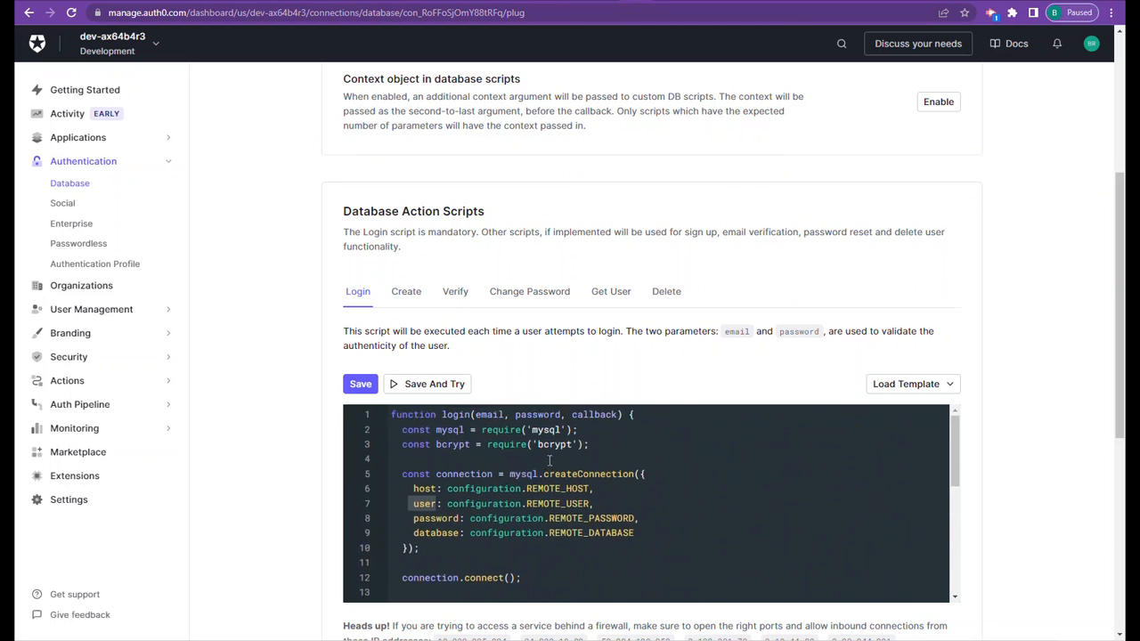
scroll(381, 210, "up", 4)
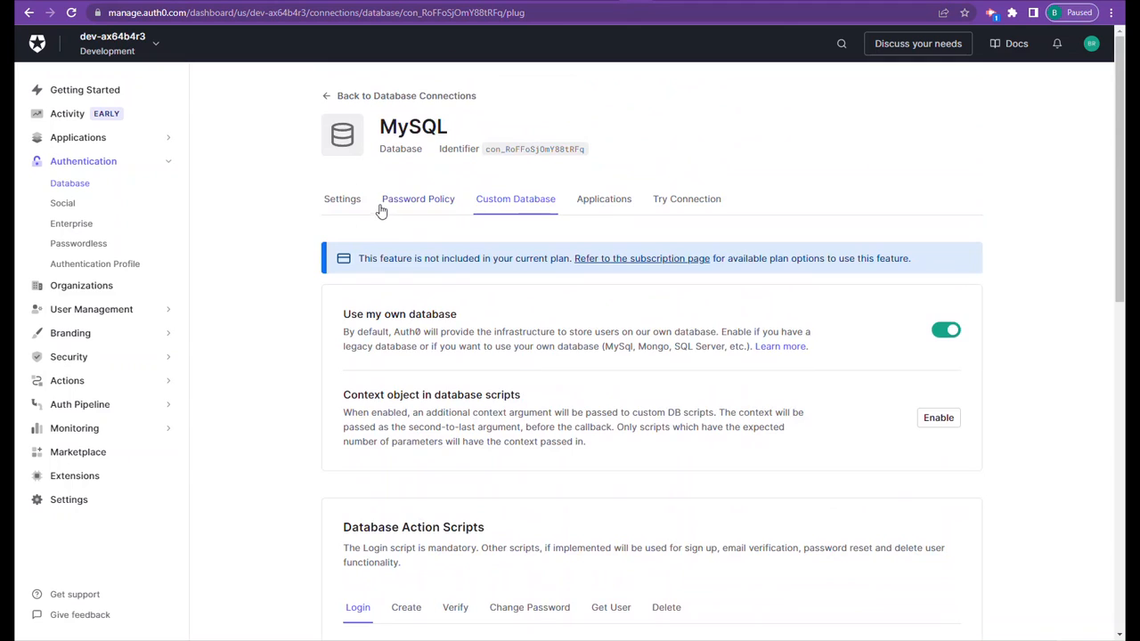
- Open the MySQLI connection's custom database settings from the Database Connections list and go to its Database Action Scripts
left_click(327, 96)
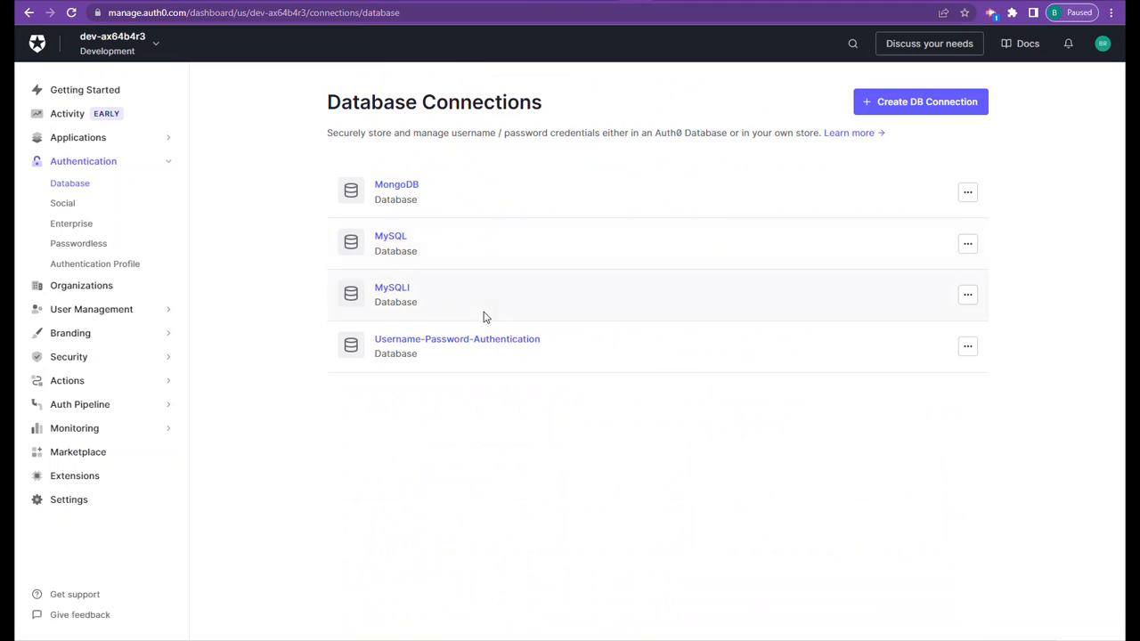
left_click(400, 295)
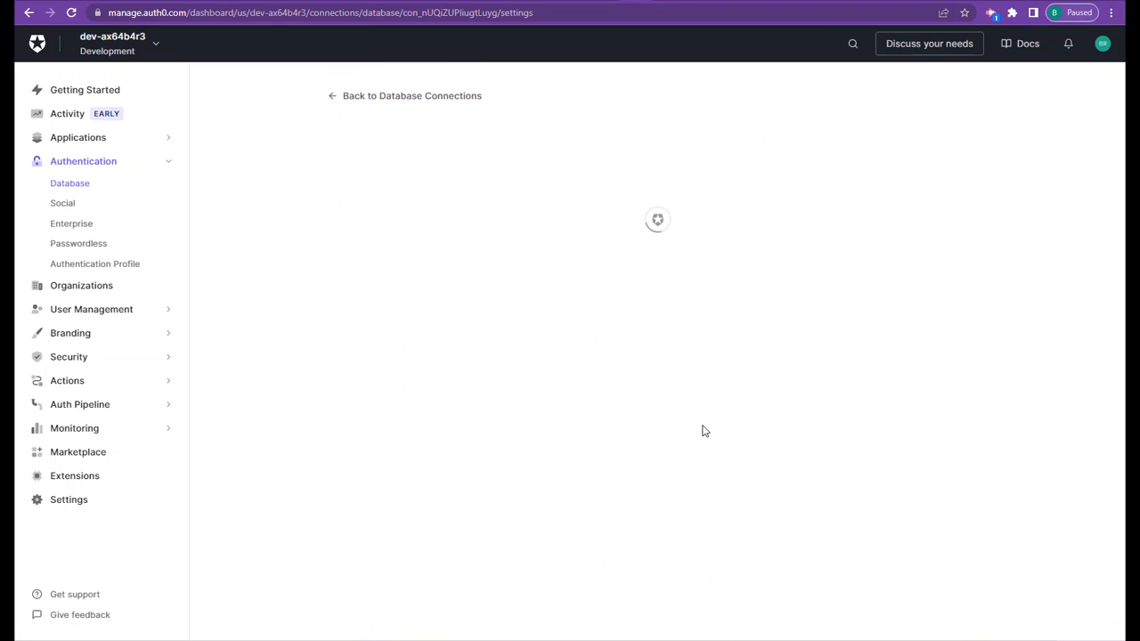
left_click(536, 205)
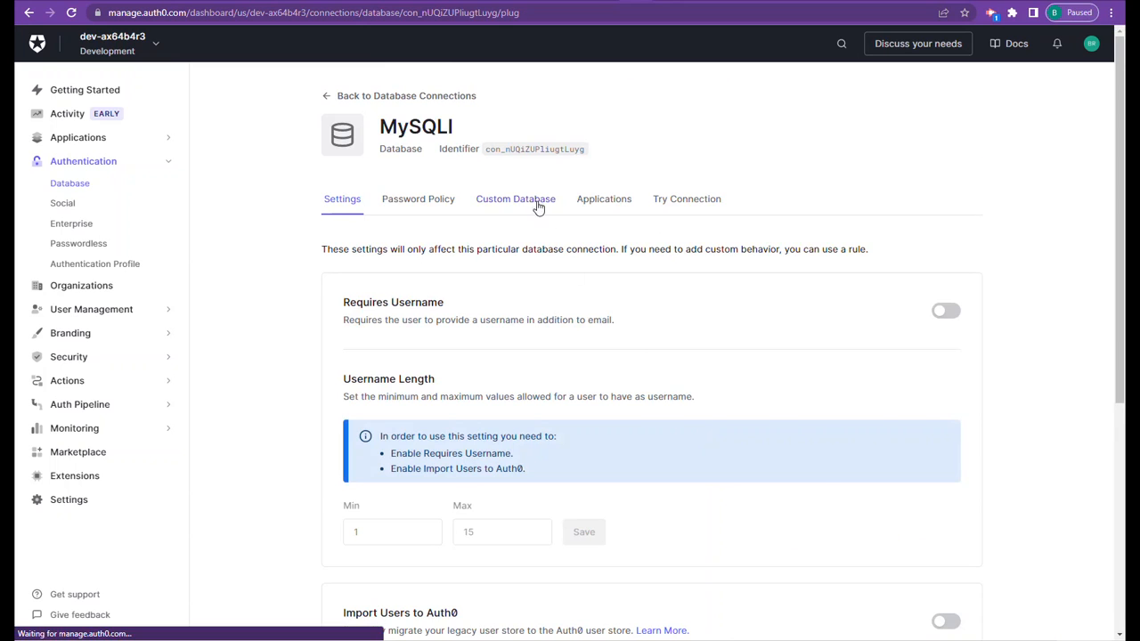
scroll(890, 378, "down", 8)
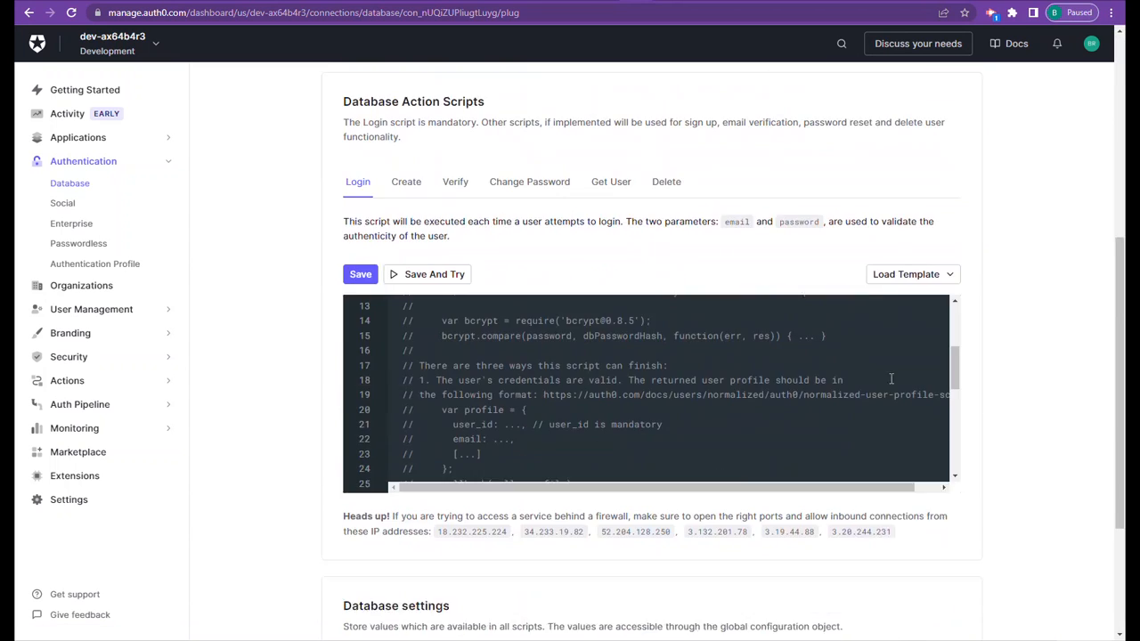
- Load the MongoDB template into the MySQLI connection's Login script
left_click(948, 259)
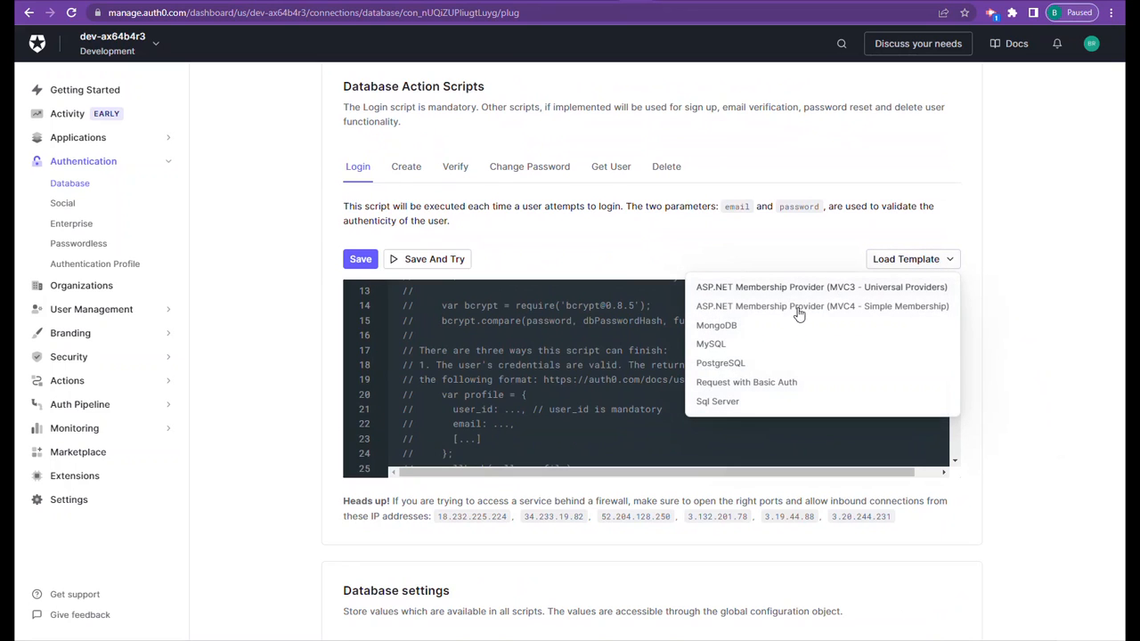
left_click(733, 326)
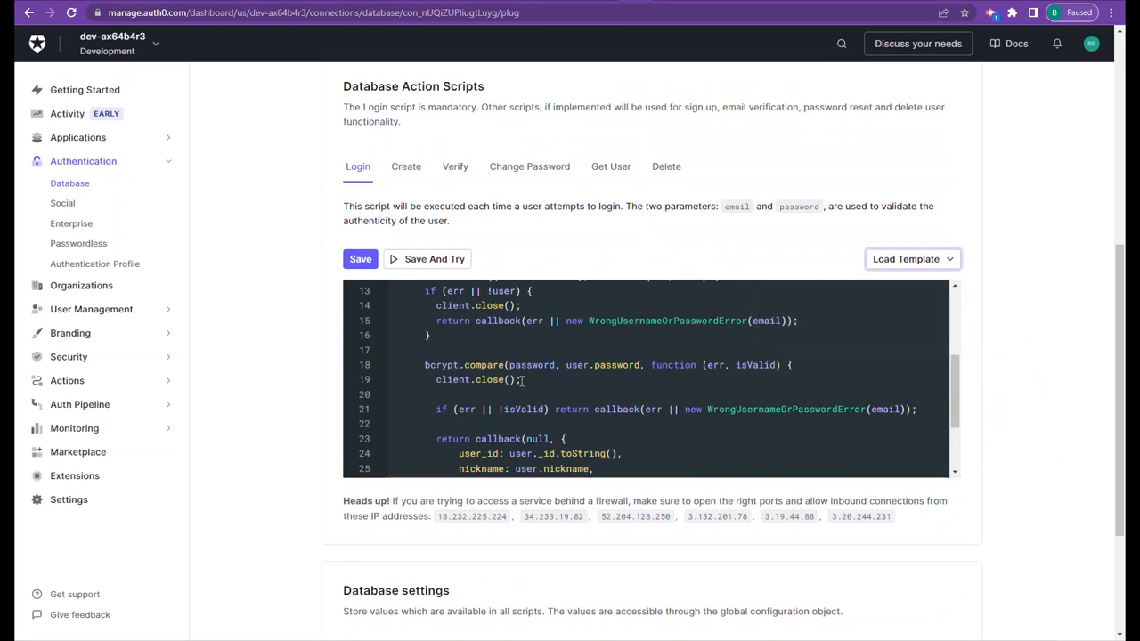
scroll(523, 379, "up", 8)
- Load the MySQL template into the Login script and review its connection details and SELECT query
left_click(947, 395)
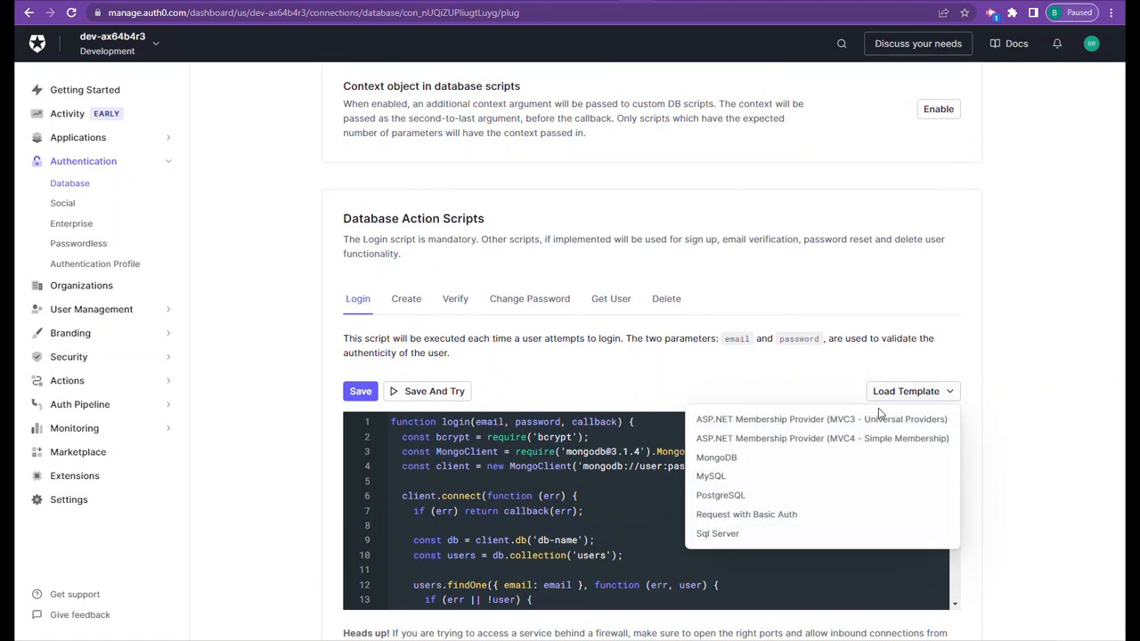
left_click(715, 476)
scroll(608, 475, "down", 3)
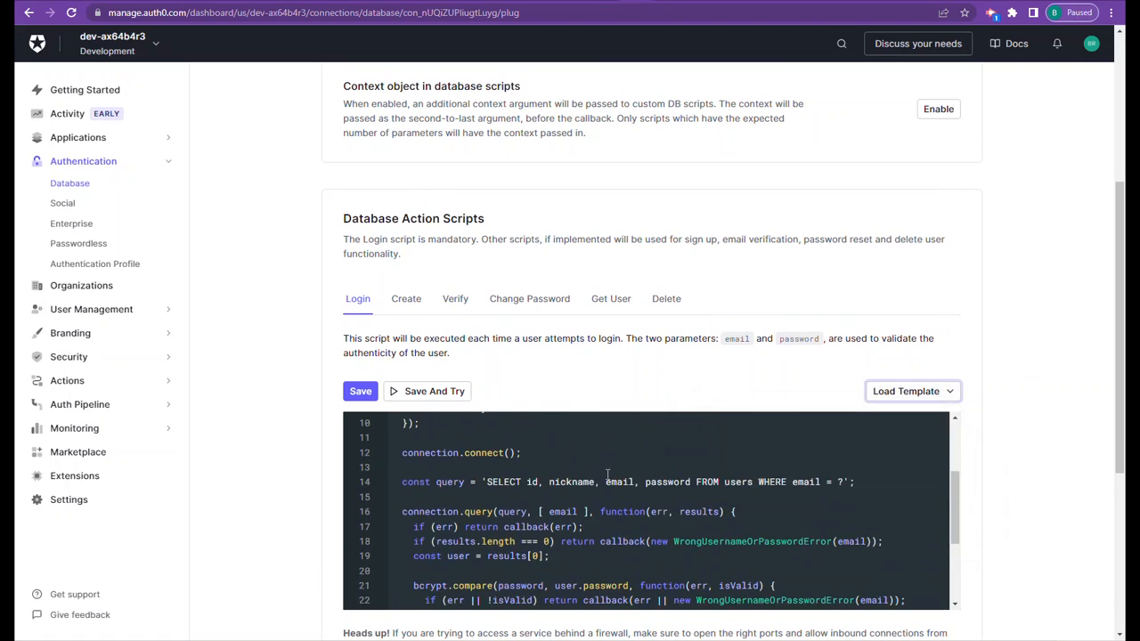
scroll(607, 475, "up", 3)
scroll(628, 330, "down", 2)
scroll(500, 325, "down", 1)
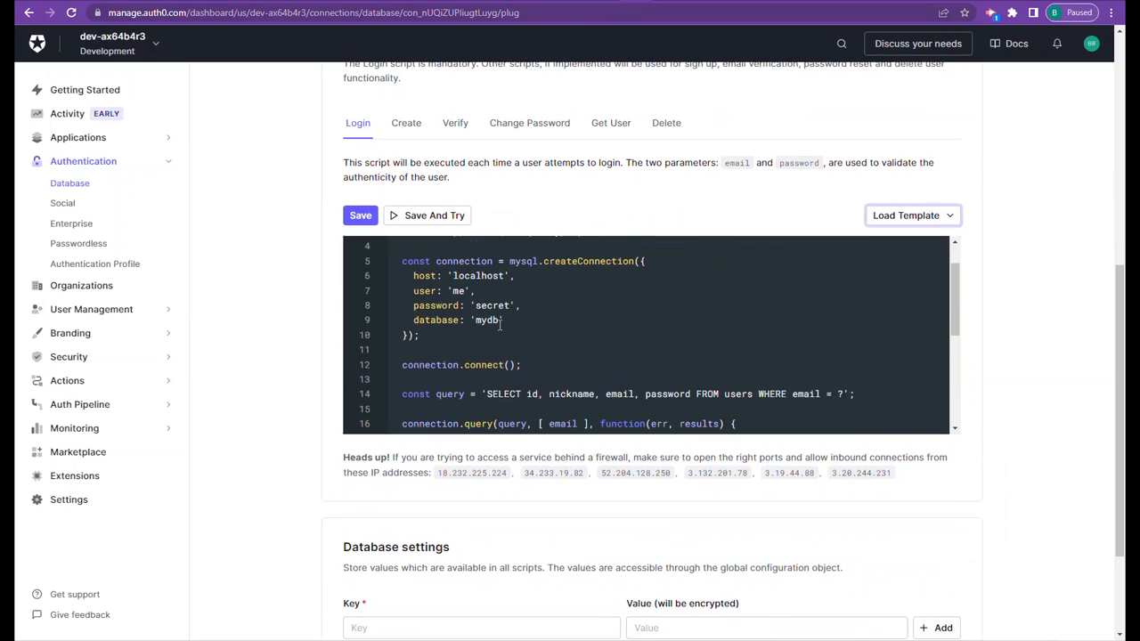
- Examine the user_id, nickname and email fields in the Login script's callback and the query and connection block above them
scroll(501, 326, "down", 5)
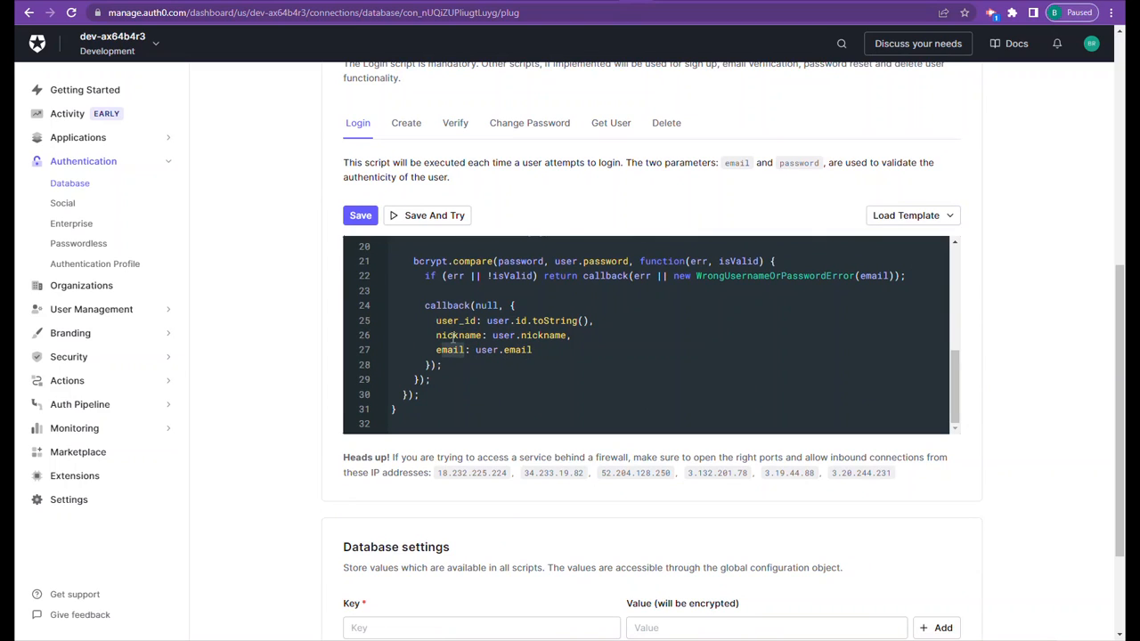
left_click(485, 335)
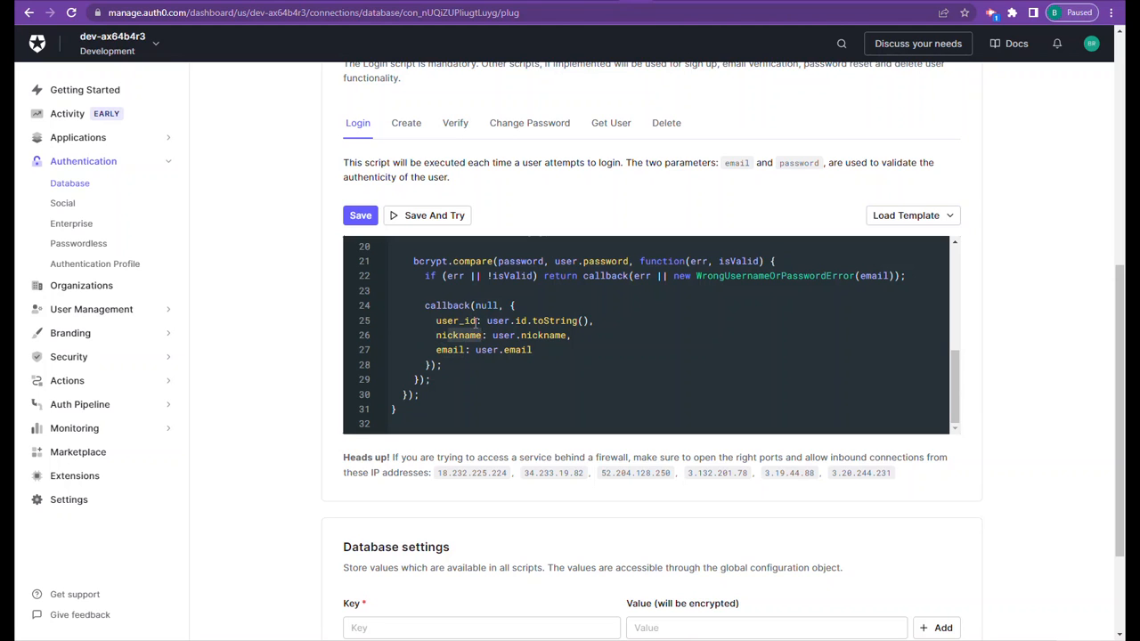
left_click(477, 322)
scroll(513, 361, "up", 3)
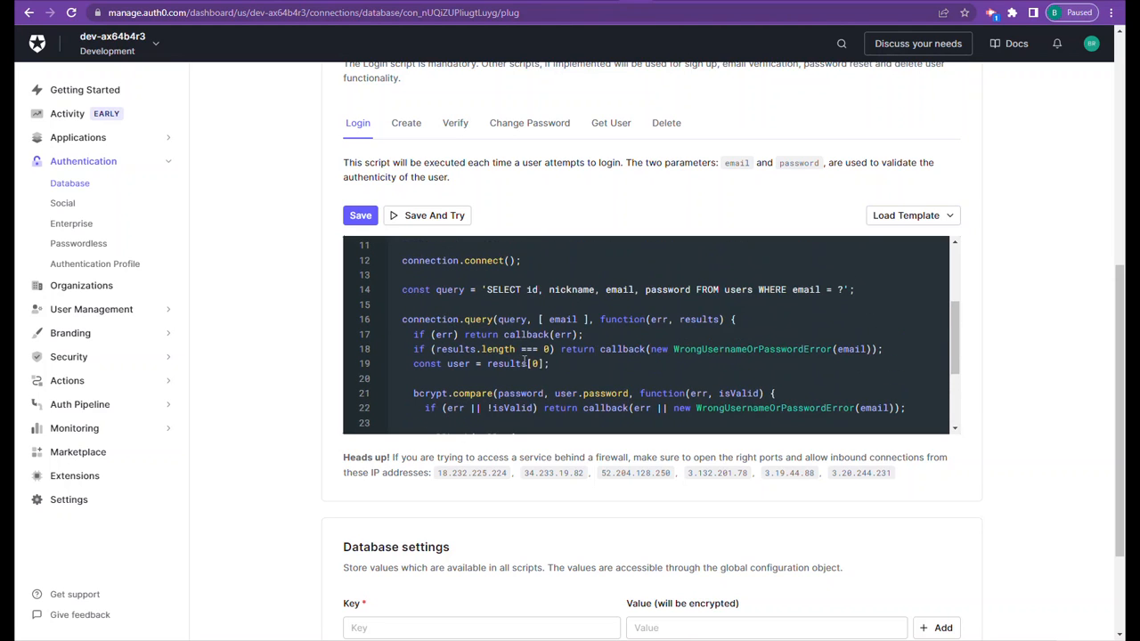
scroll(545, 356, "up", 3)
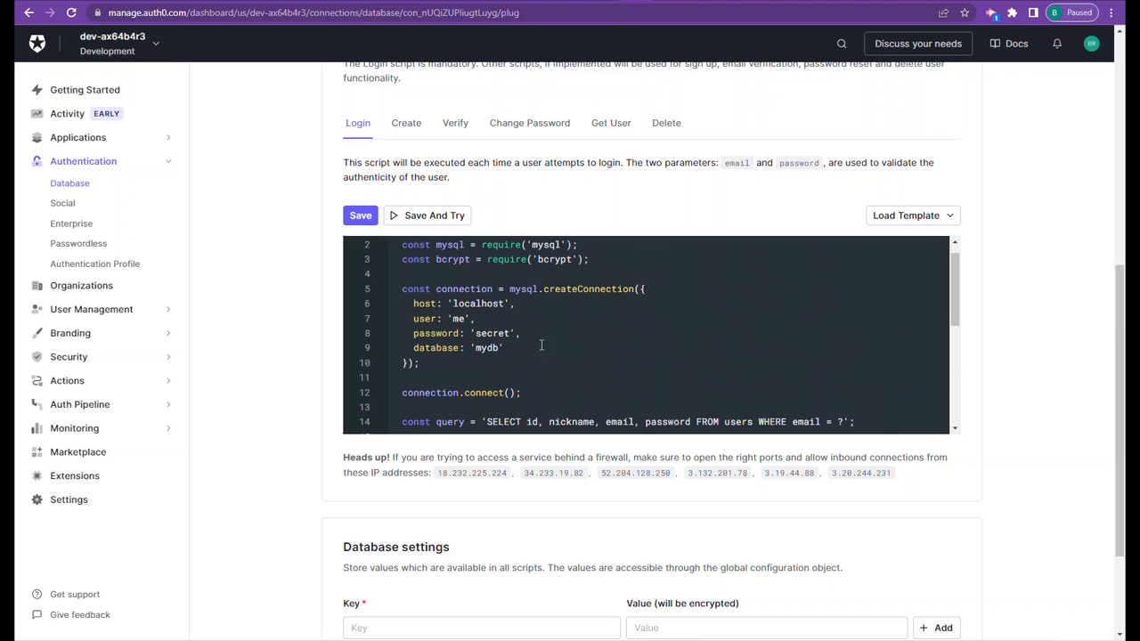
- Load the MySQL template into the Create script and review its connection details and the password and email insert
left_click(406, 123)
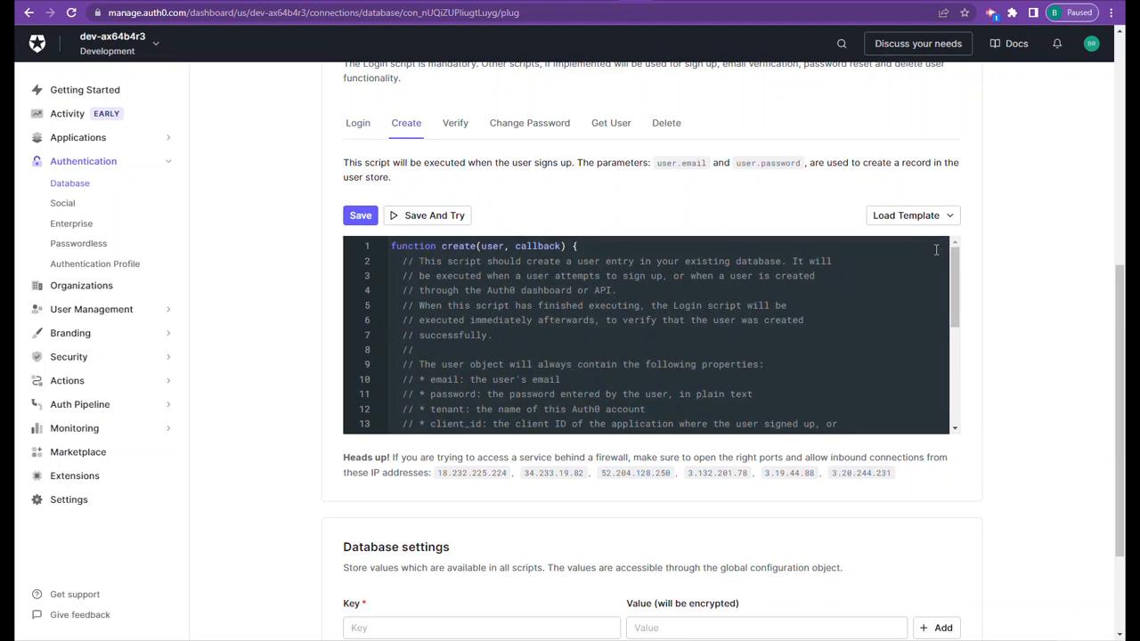
left_click(948, 222)
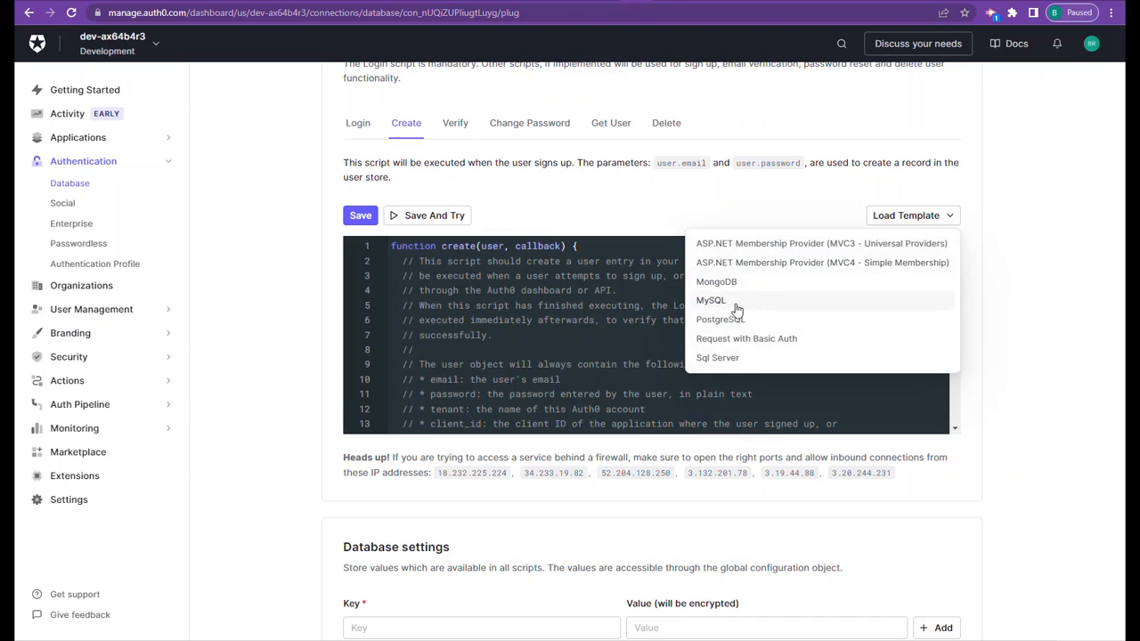
left_click(733, 305)
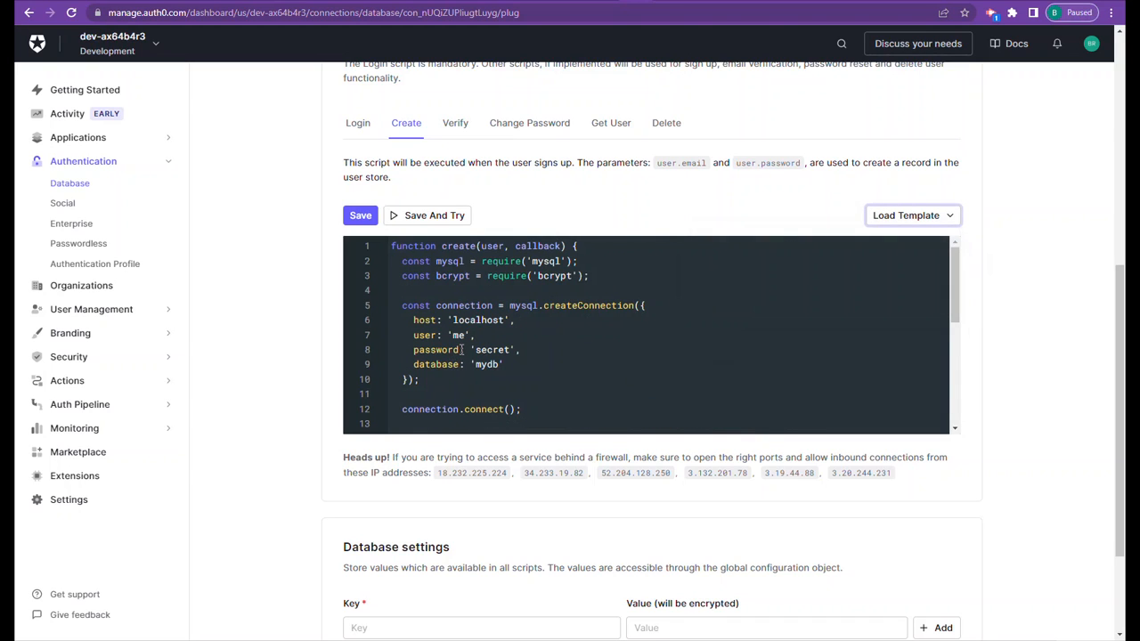
left_click_drag(459, 350, 415, 336)
scroll(499, 337, "down", 1)
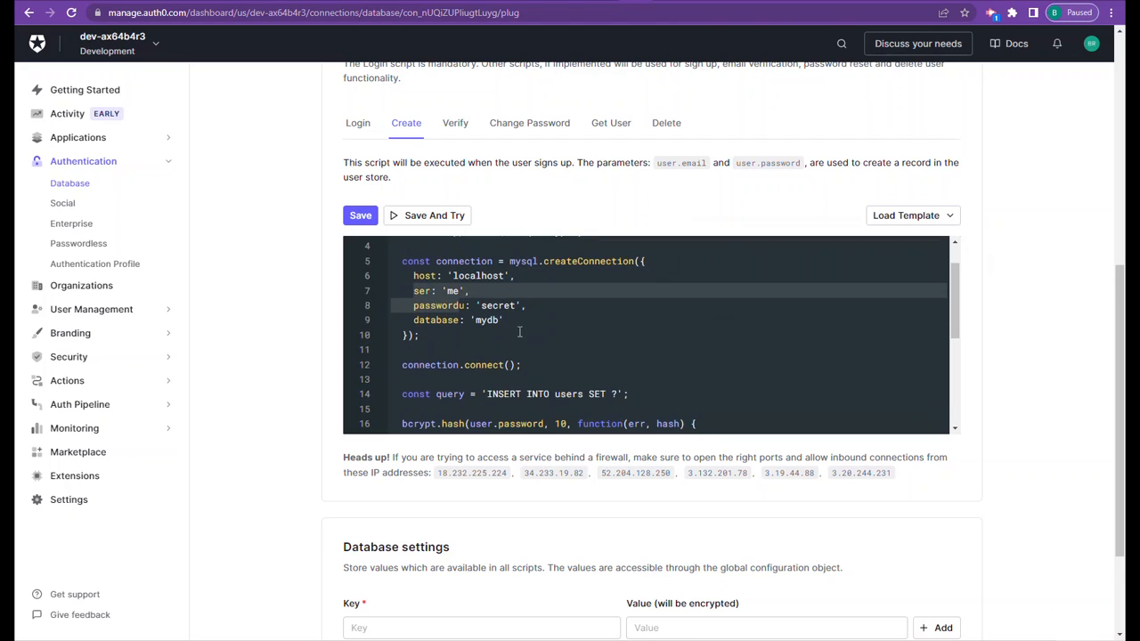
left_click(522, 336)
scroll(522, 334, "down", 5)
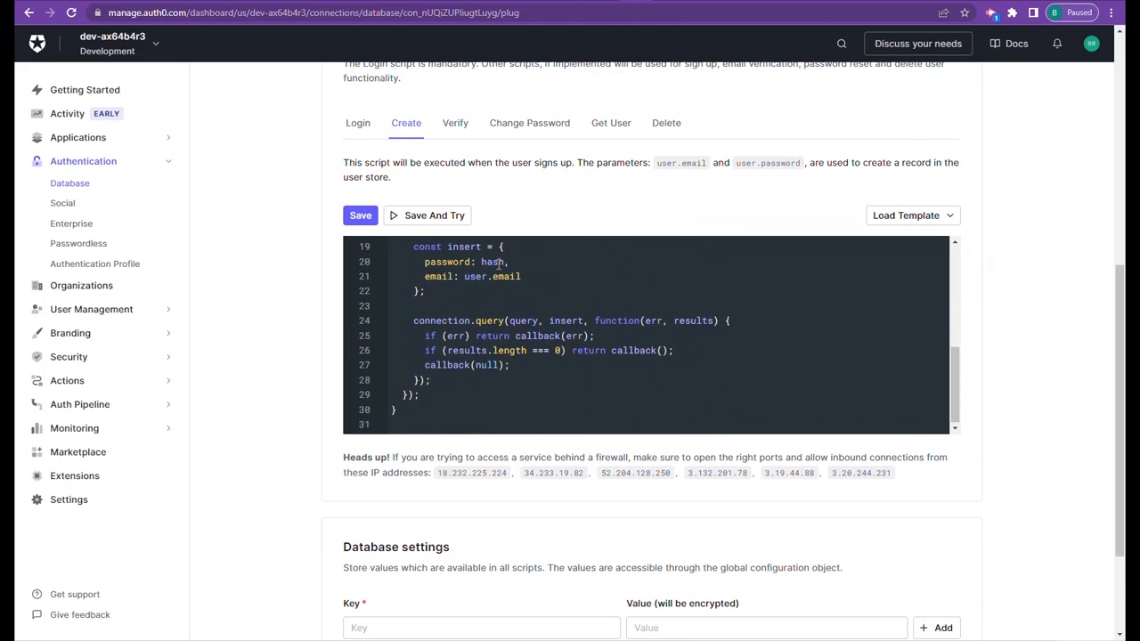
- Examine both uses of the email_Verified field in the Verify script's UPDATE query
left_click(458, 124)
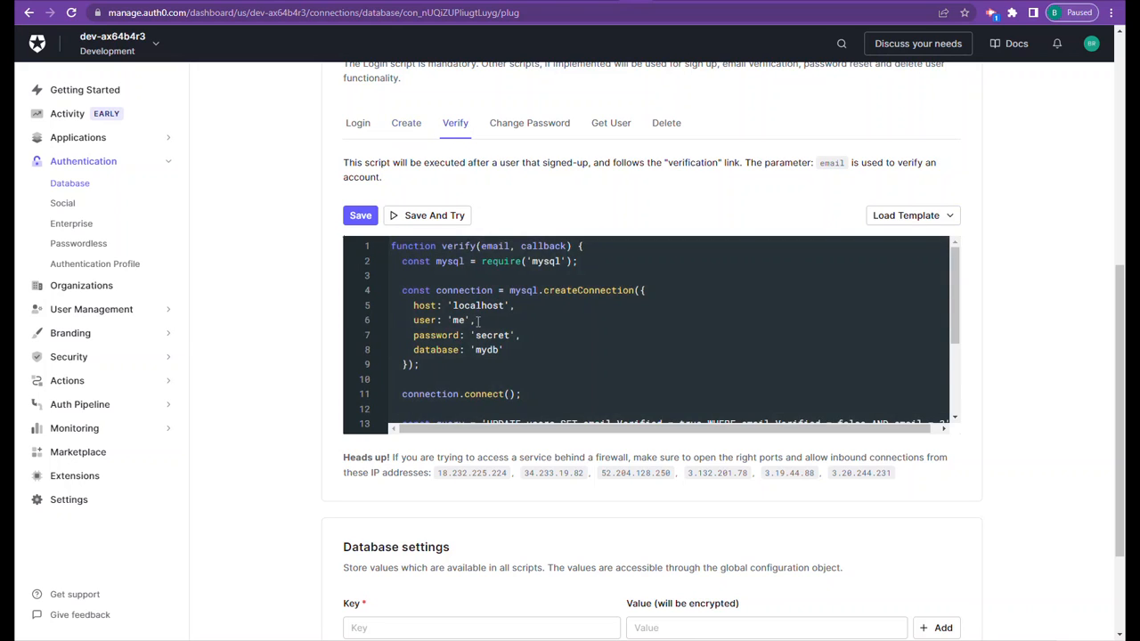
scroll(481, 325, "down", 2)
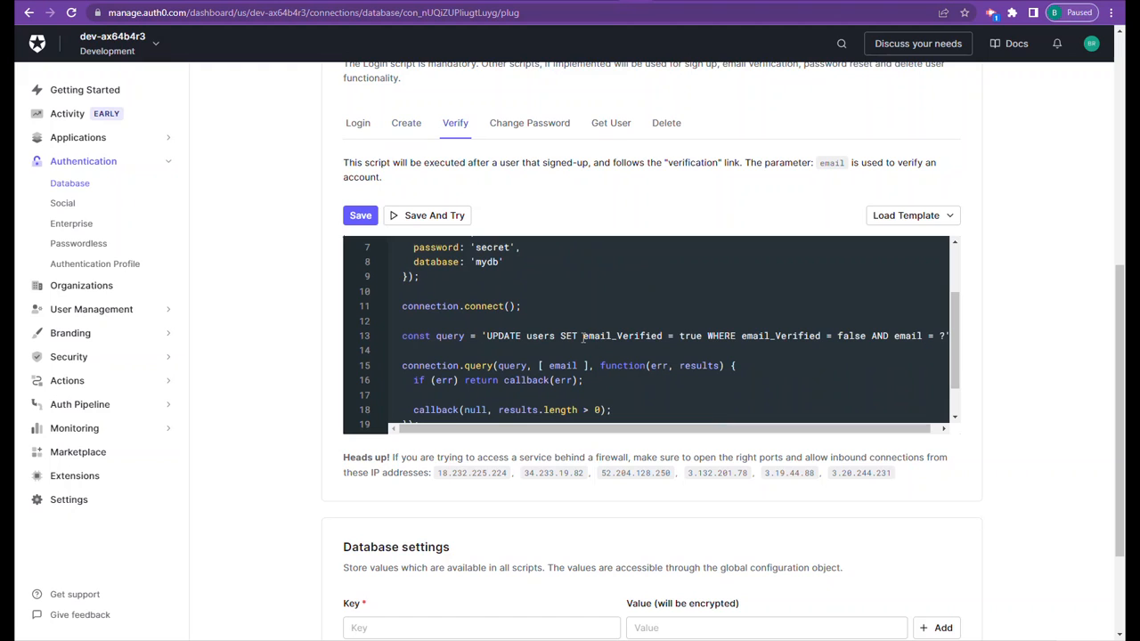
left_click_drag(583, 336, 665, 336)
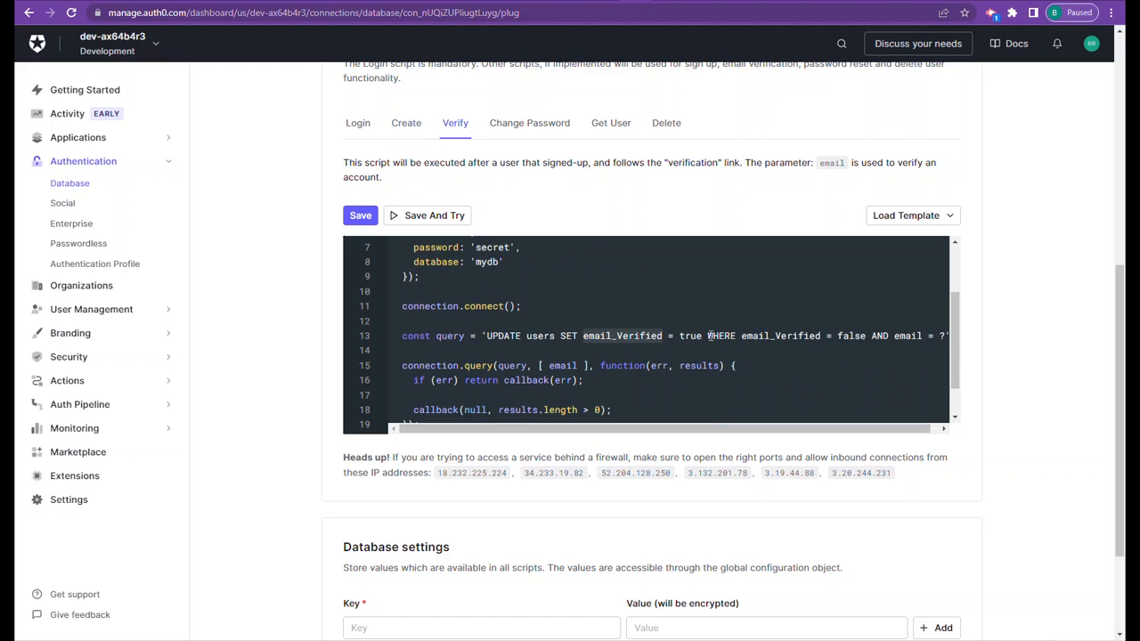
left_click_drag(742, 337, 820, 337)
- Switch to the Medium article to check its users table fields, and return to the Auth0 Verify script
left_click(587, 6)
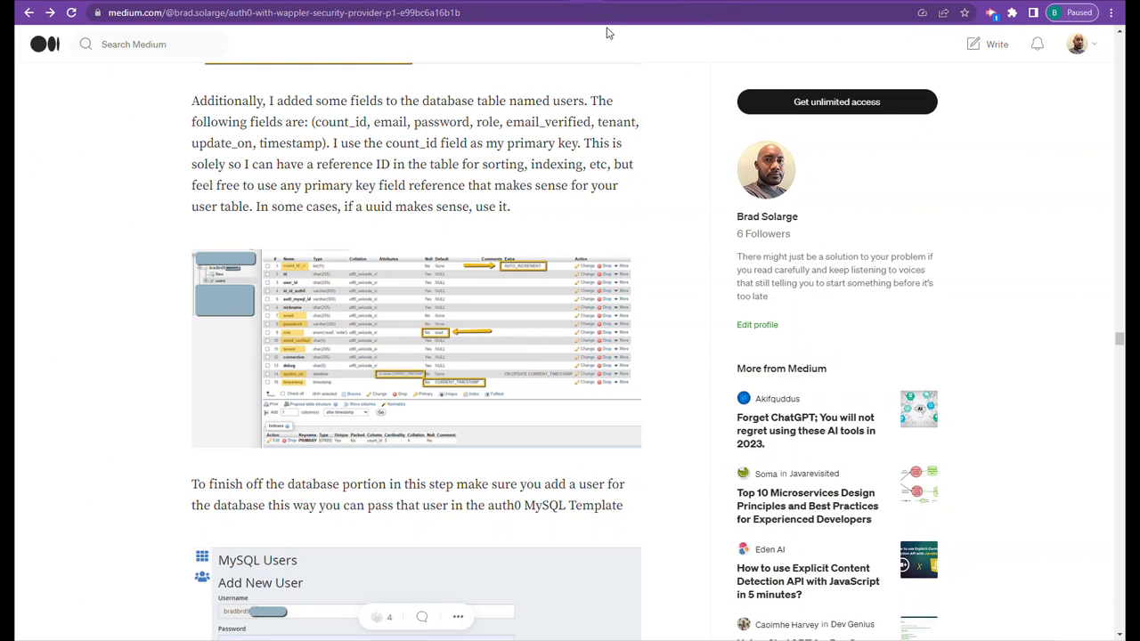
left_click(617, 7)
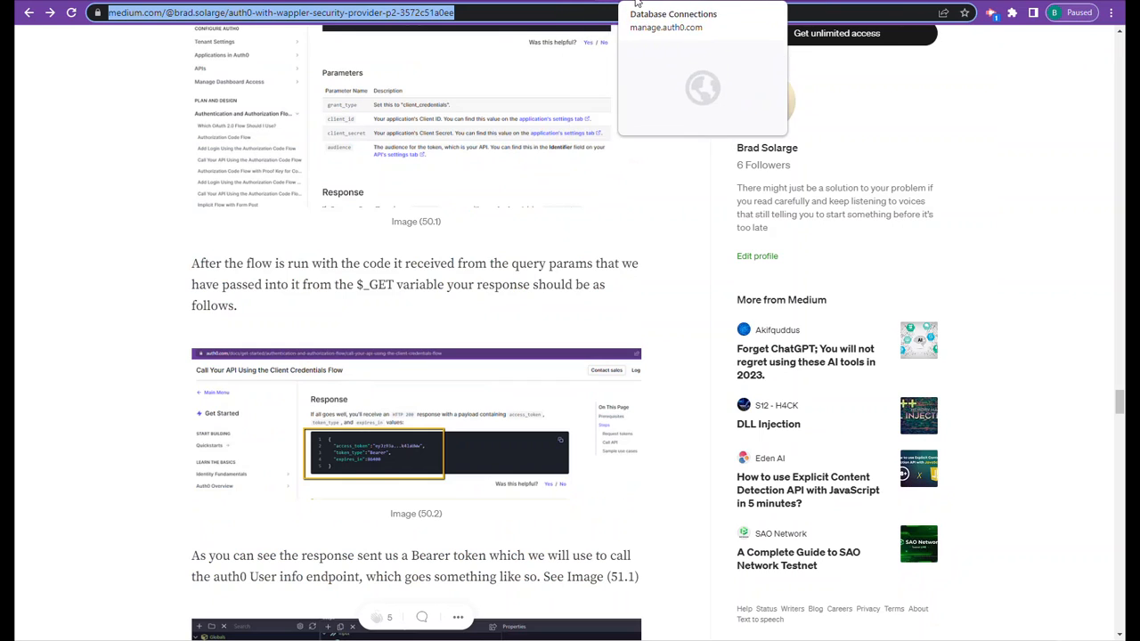
left_click(636, 5)
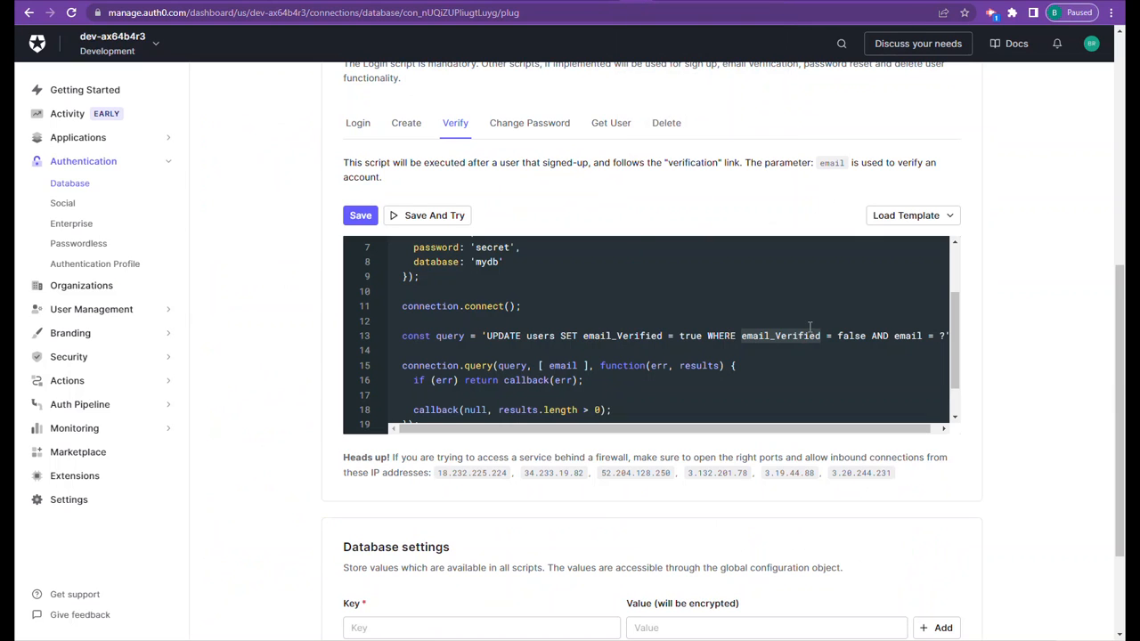
- Load the MySQL template into the Change Password script, review its UPDATE query, and return to the Database Connections list
left_click(525, 126)
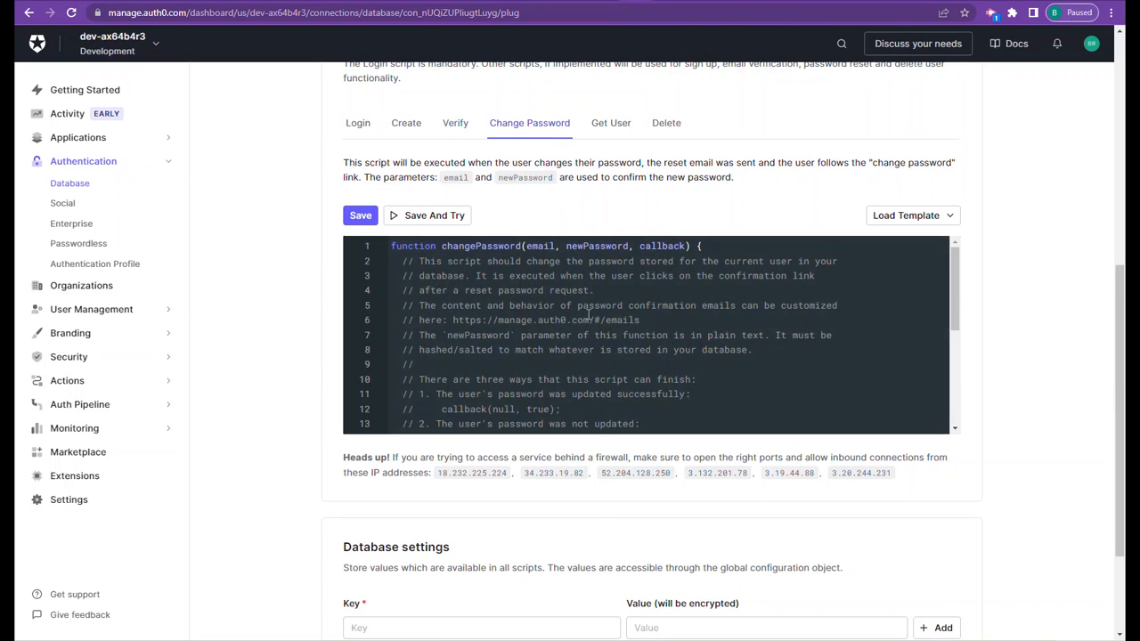
left_click(909, 216)
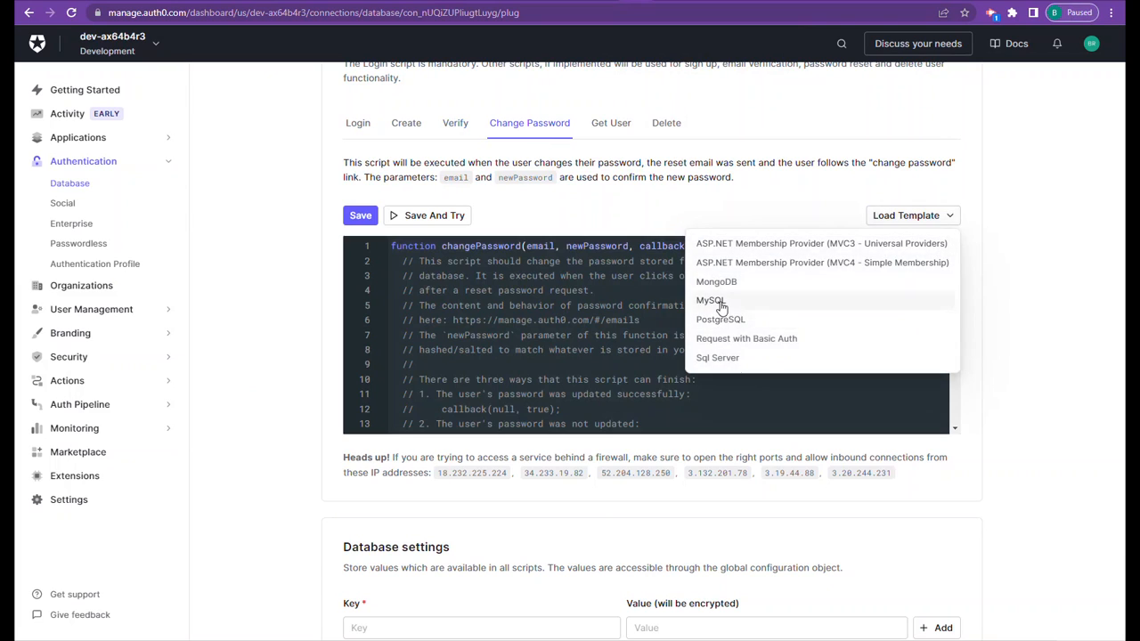
left_click(713, 301)
scroll(535, 347, "down", 3)
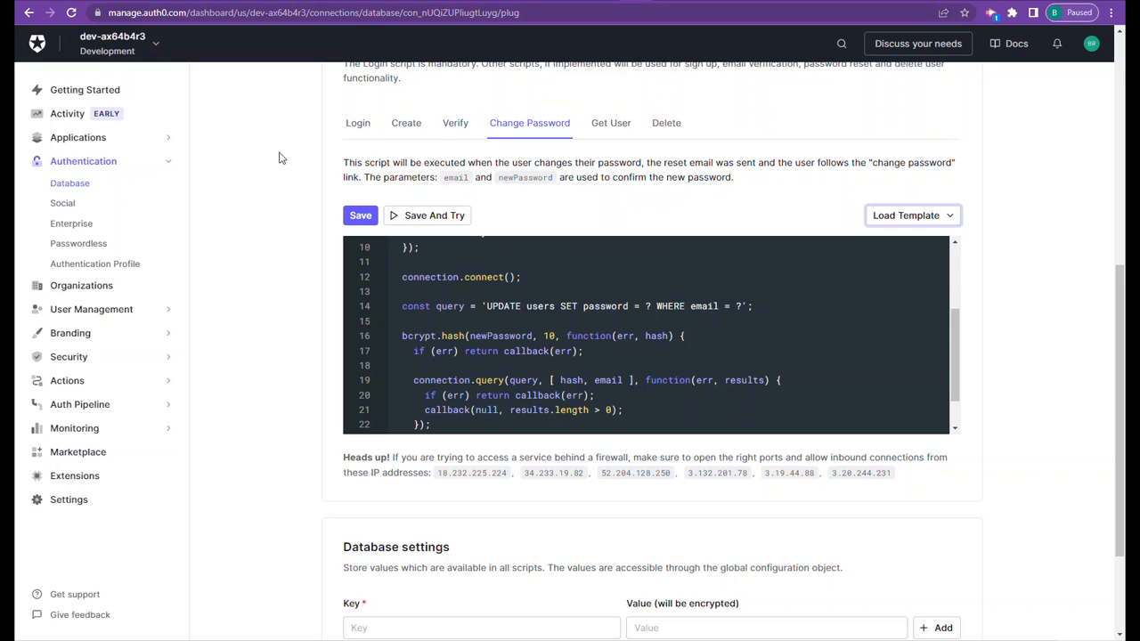
left_click(78, 185)
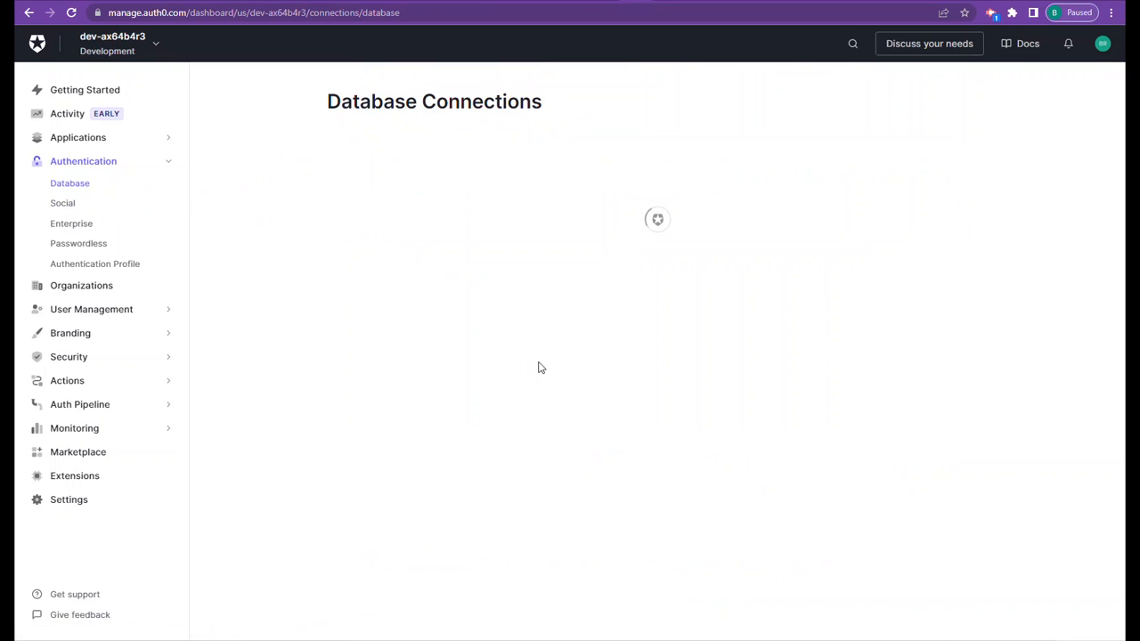
- Open the MySQL connection's custom database Login script and examine the email and password fields in its SELECT query
left_click(389, 239)
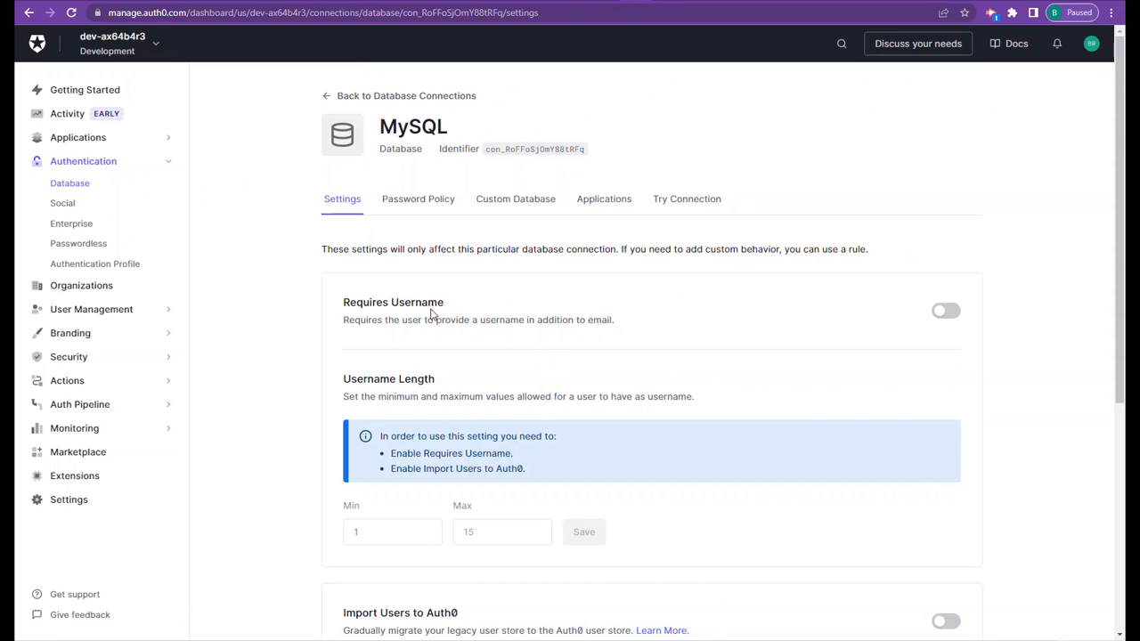
left_click(515, 208)
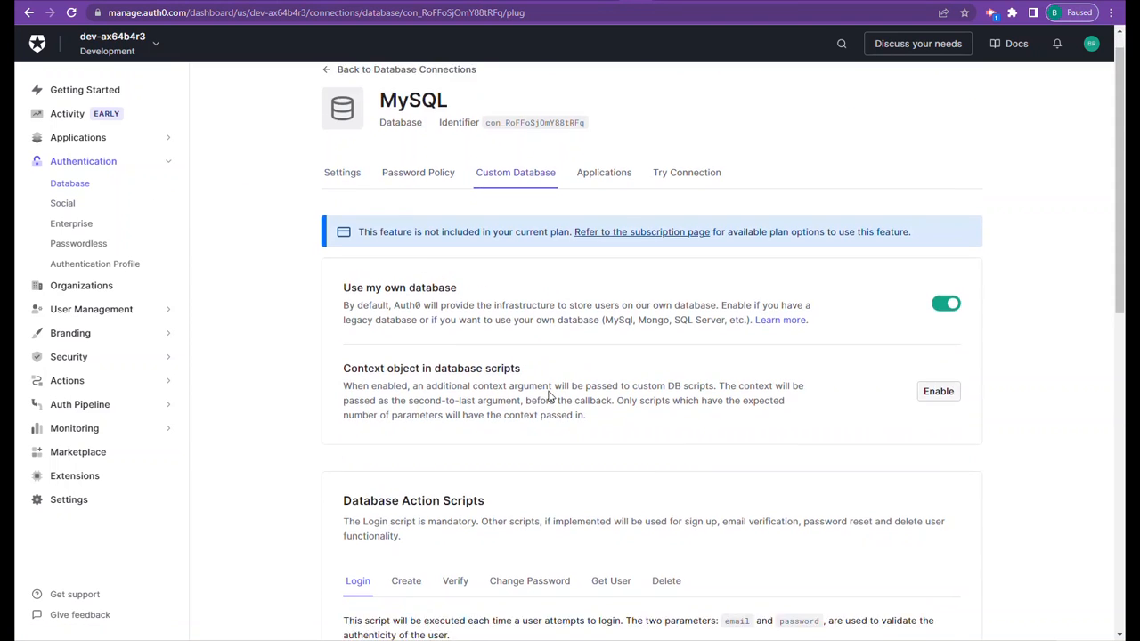
scroll(544, 396, "down", 5)
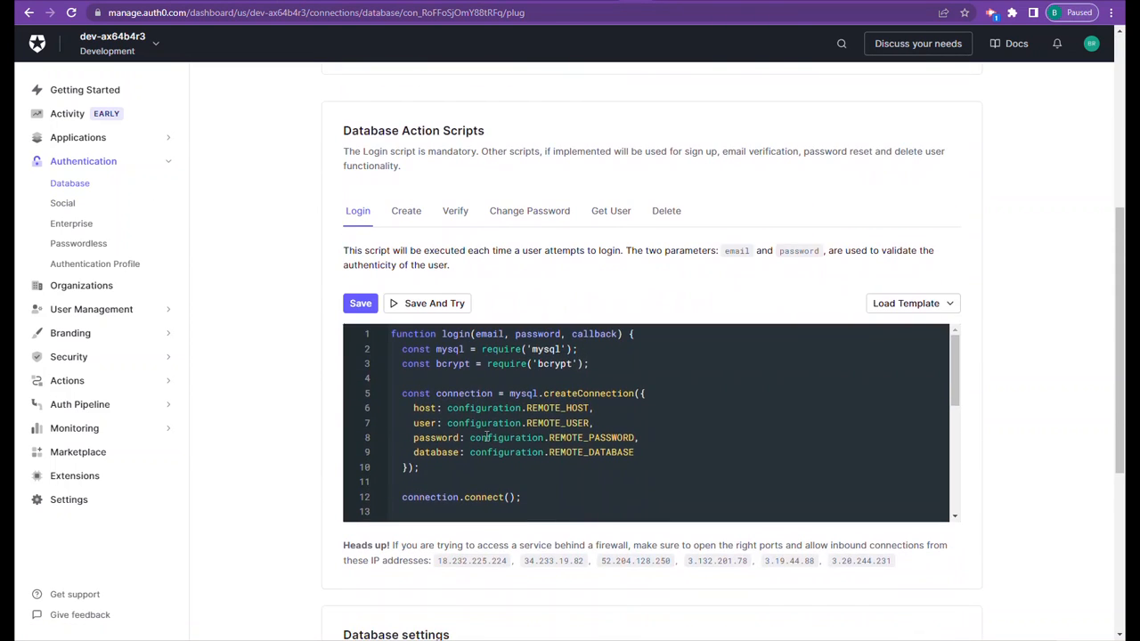
scroll(573, 449, "down", 4)
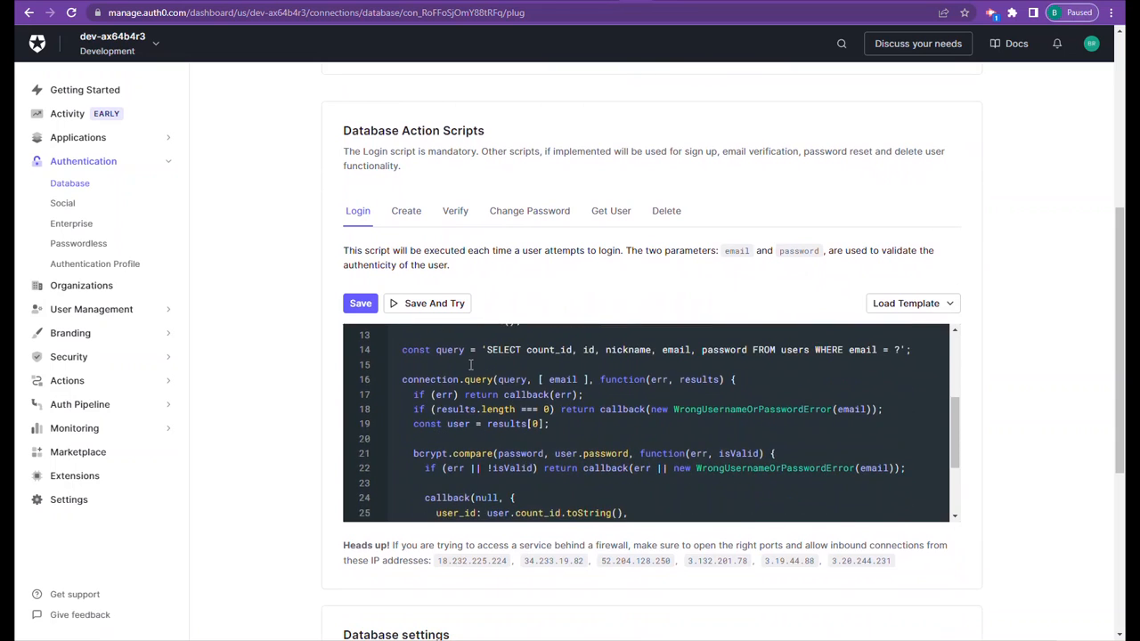
scroll(481, 374, "up", 1)
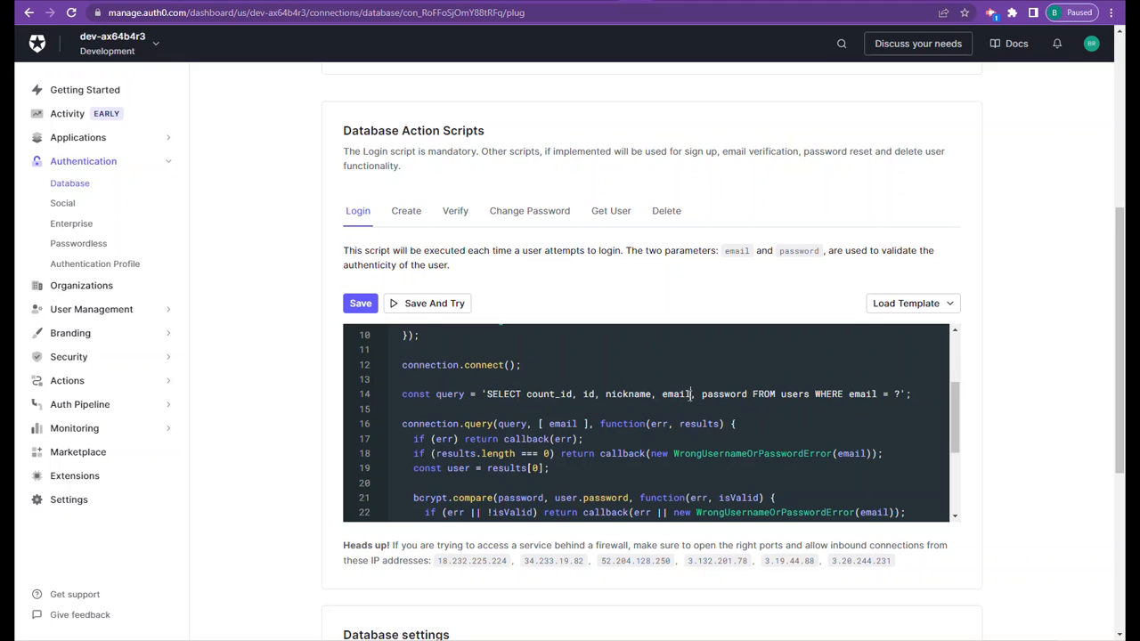
left_click_drag(692, 393, 661, 397)
left_click_drag(748, 398, 704, 400)
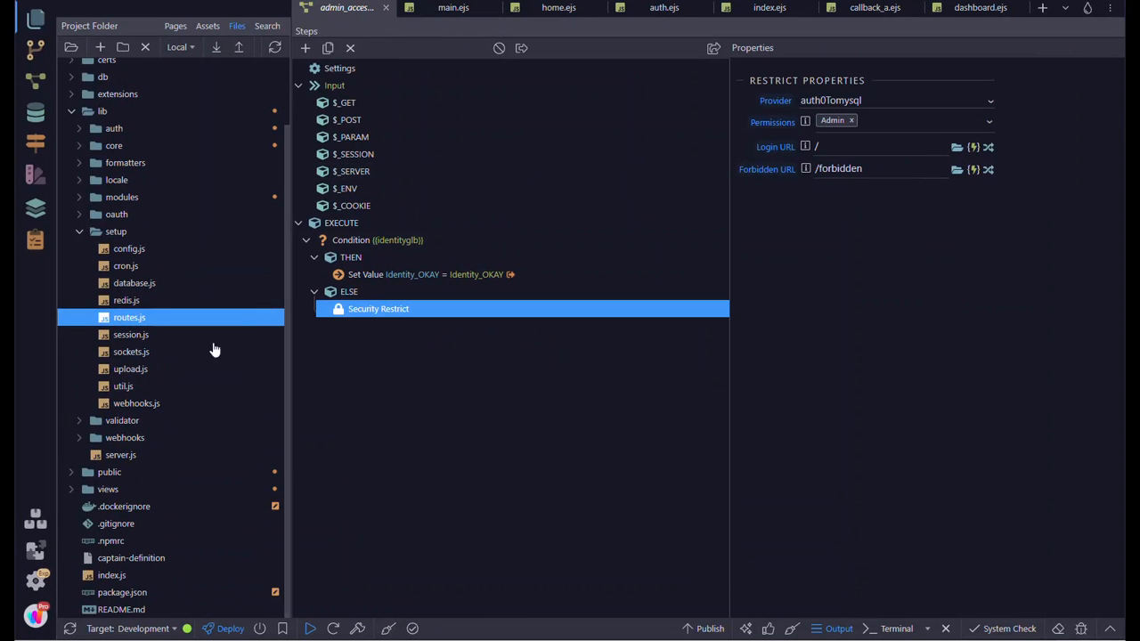
- Switch to Wappler, open the auth0_code server action, and inspect the API schema of its api_get_userinfo action
left_click(36, 80)
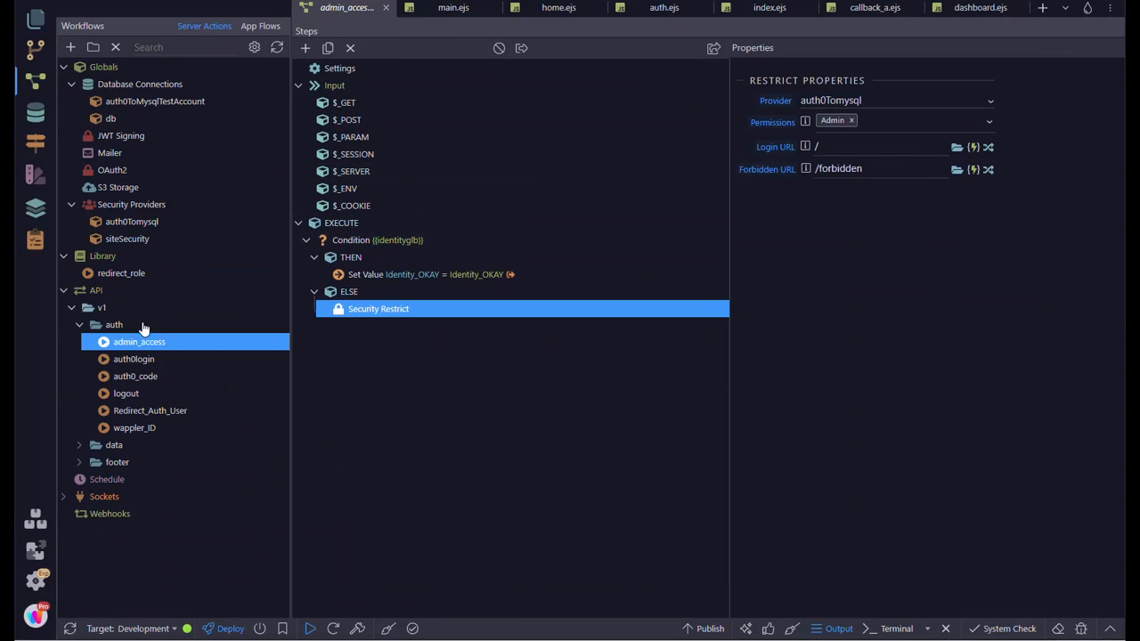
left_click(148, 378)
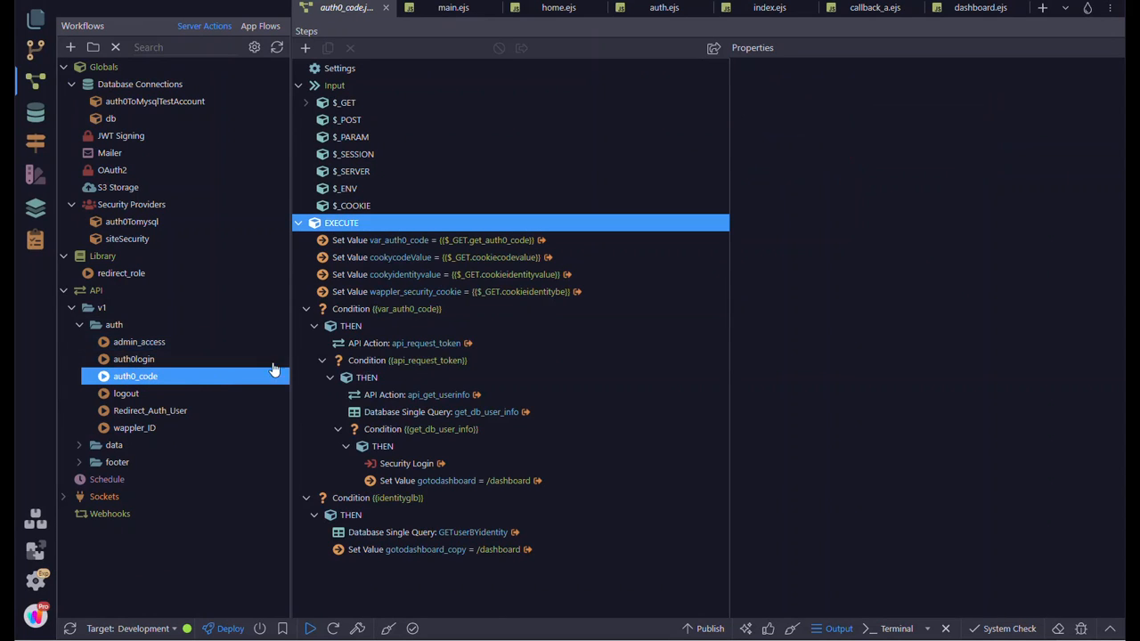
left_click(406, 398)
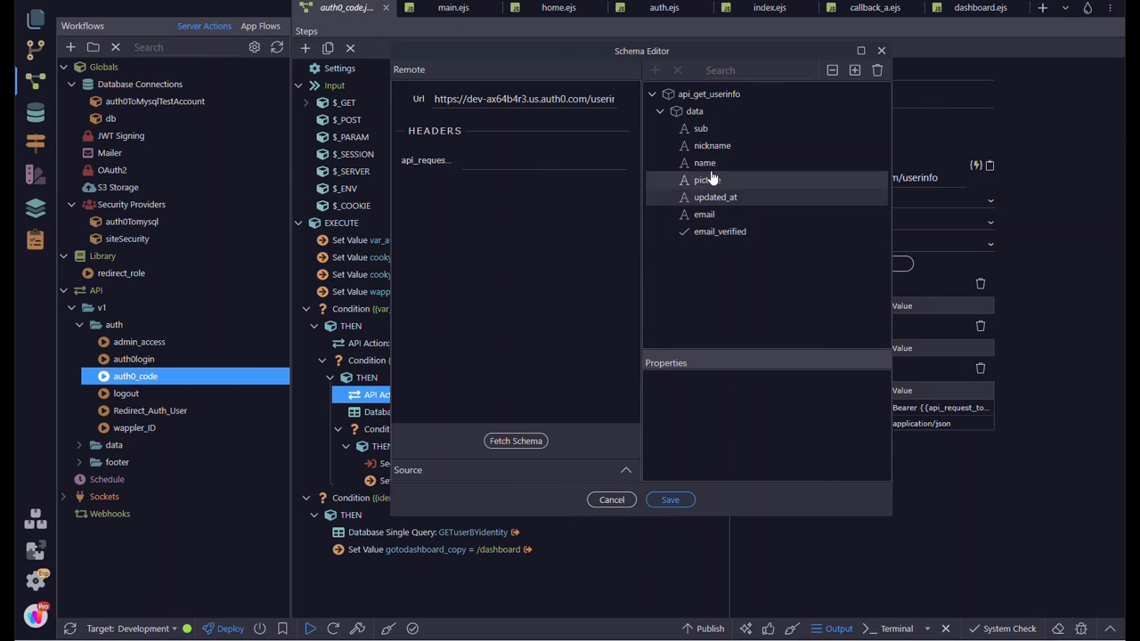
left_click(611, 502)
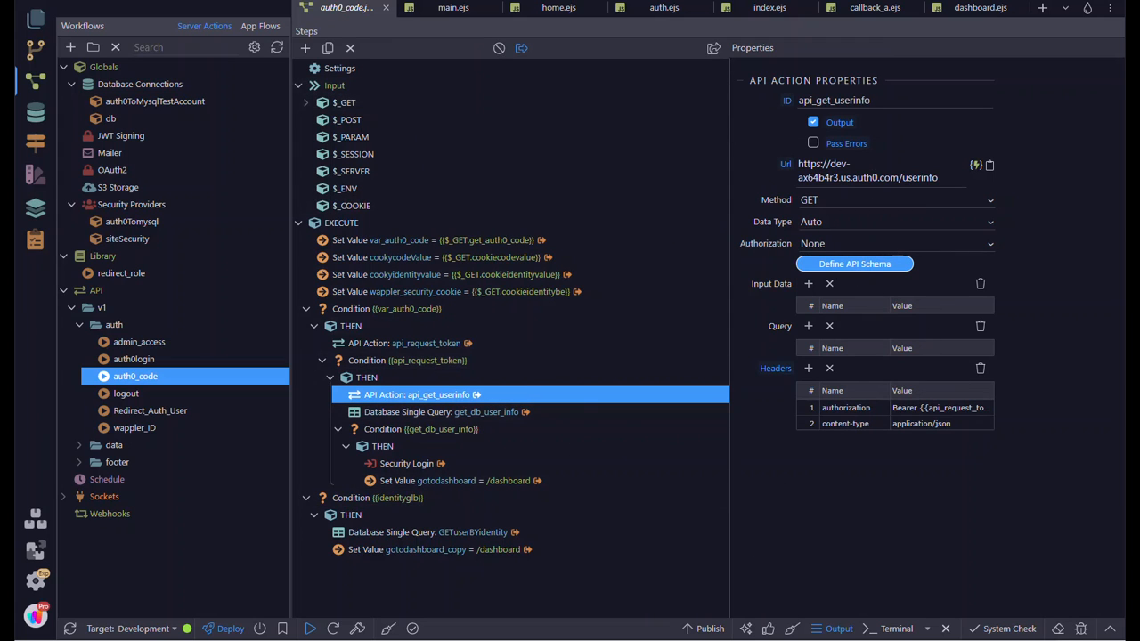
- Return to the Auth0 Login script and review the password field in the query and the user fields in the callback
left_click(773, 601)
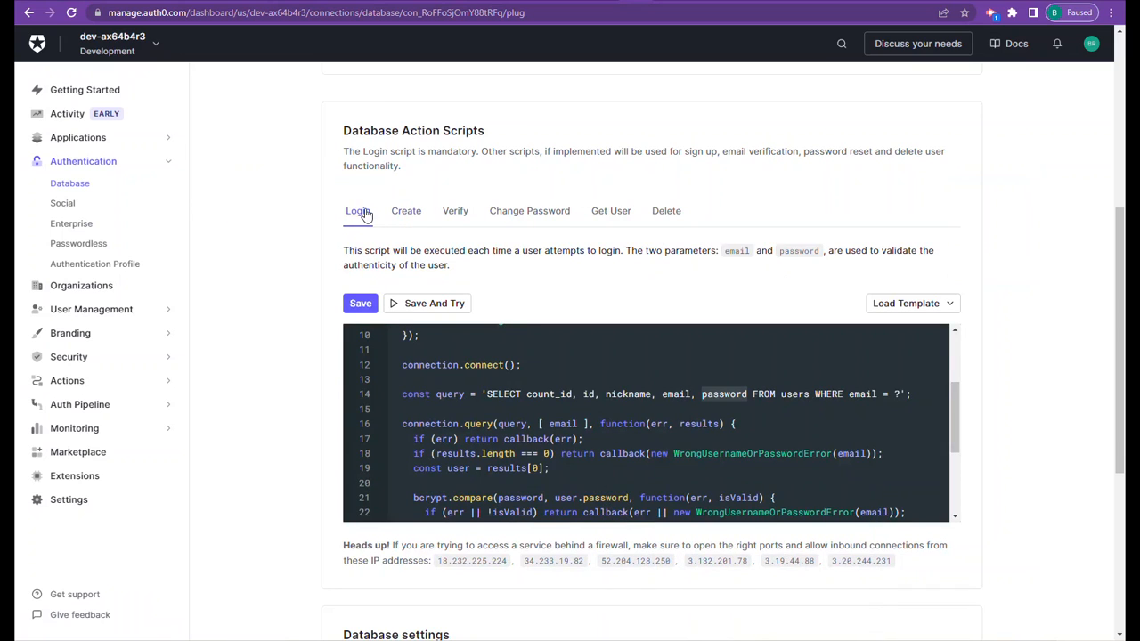
left_click(719, 394)
scroll(552, 419, "down", 3)
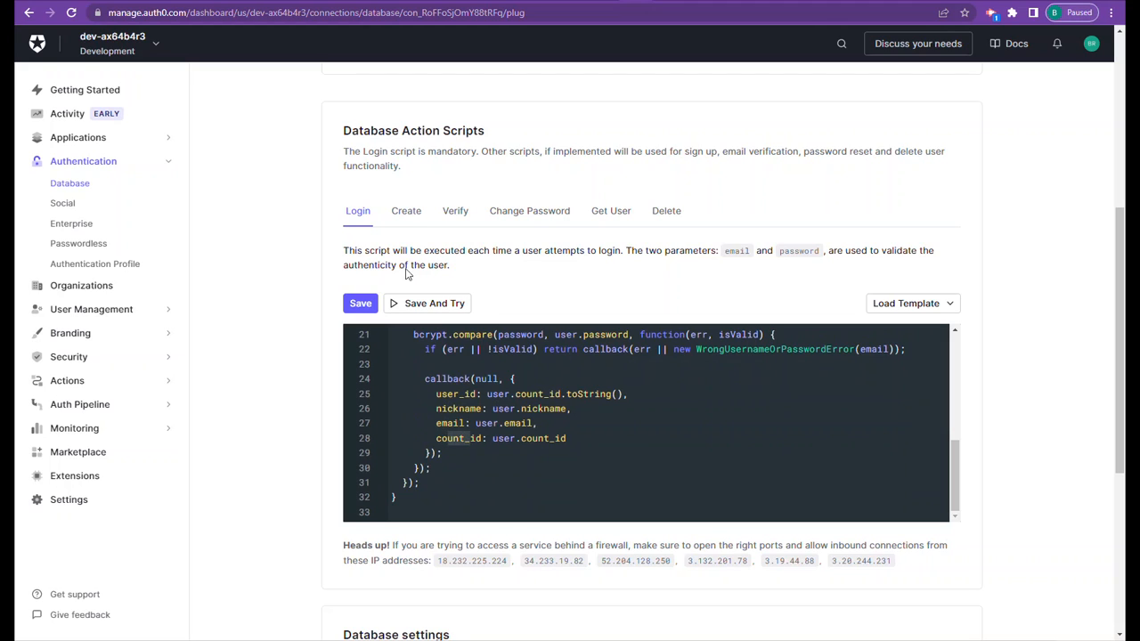
- Review the Create script's connection details and INSERT query, checking the users table fields in the Medium article before returning to Auth0
left_click(409, 218)
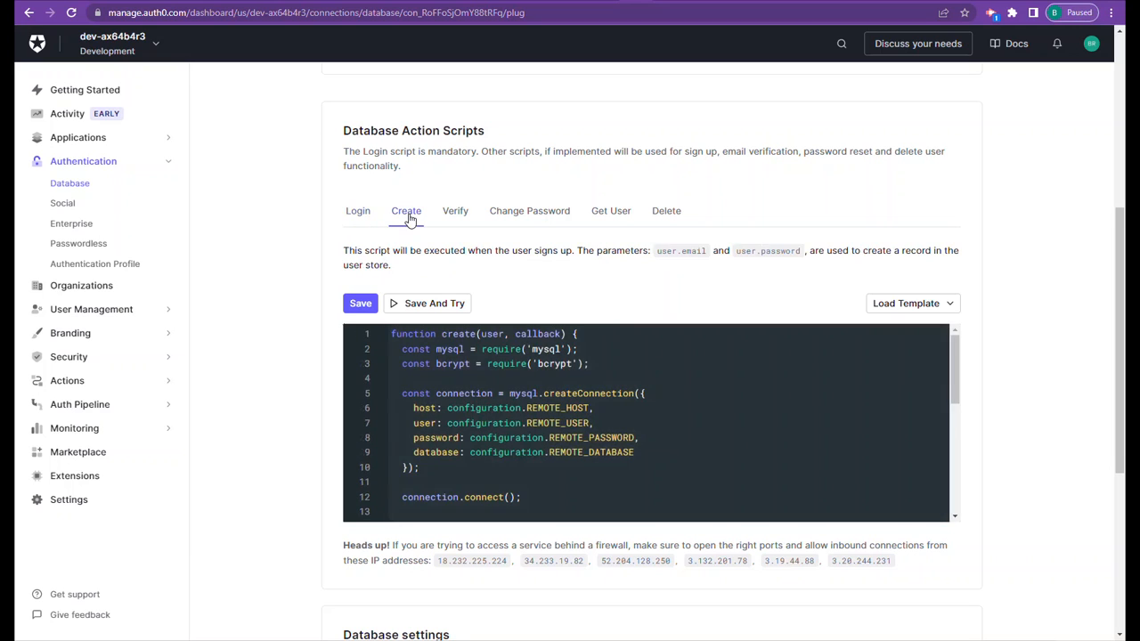
scroll(510, 408, "down", 2)
scroll(499, 405, "up", 1)
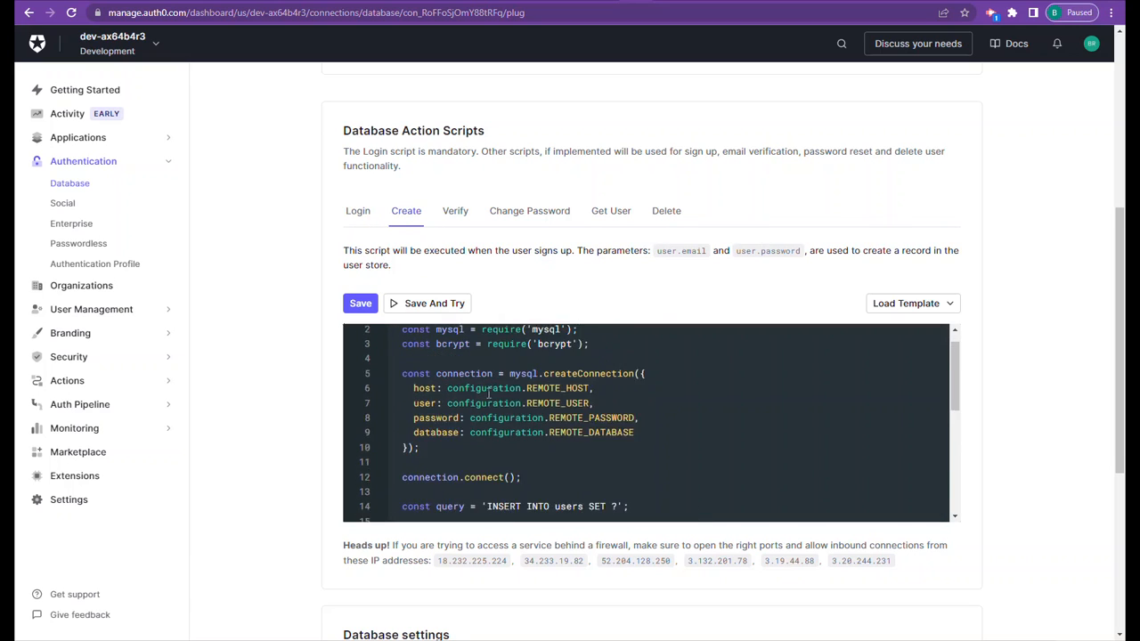
scroll(489, 400, "down", 4)
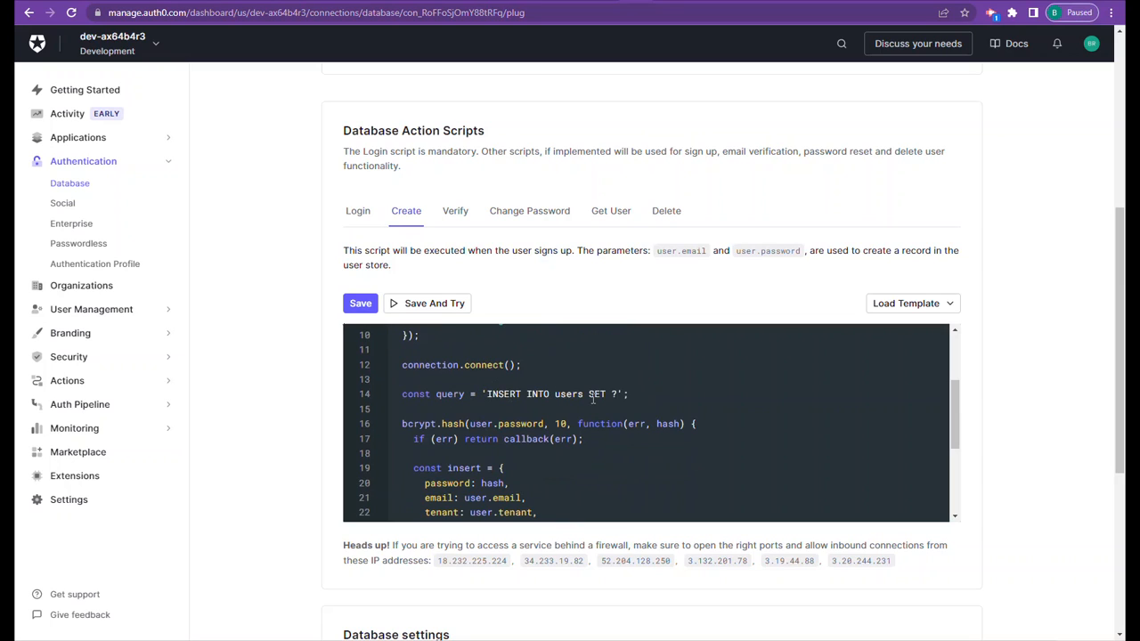
left_click(606, 7)
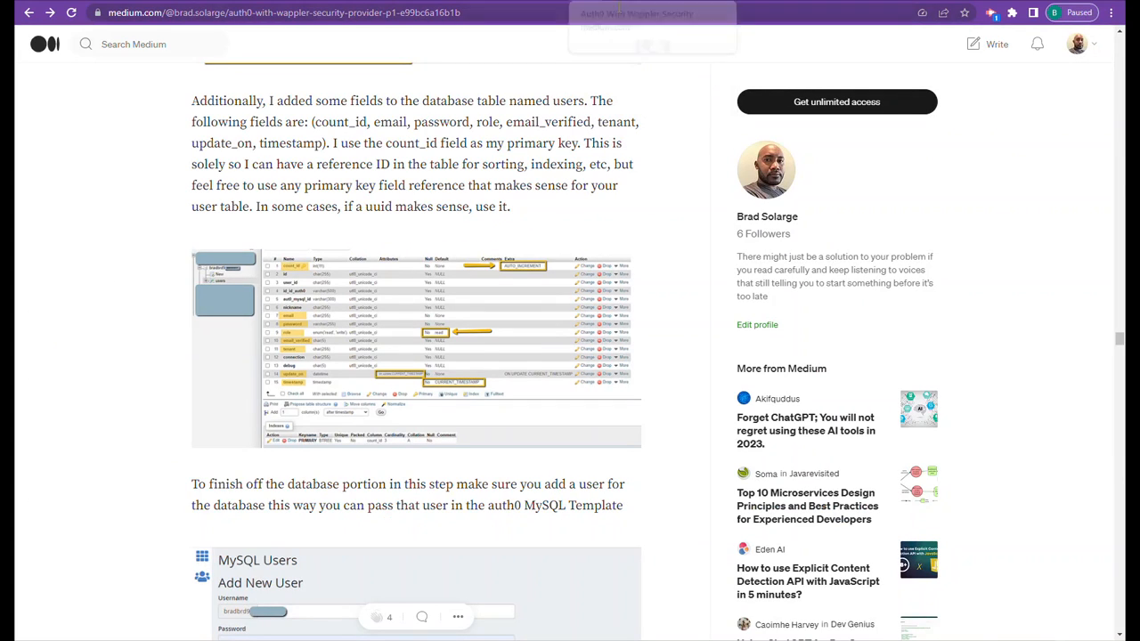
left_click(708, 7)
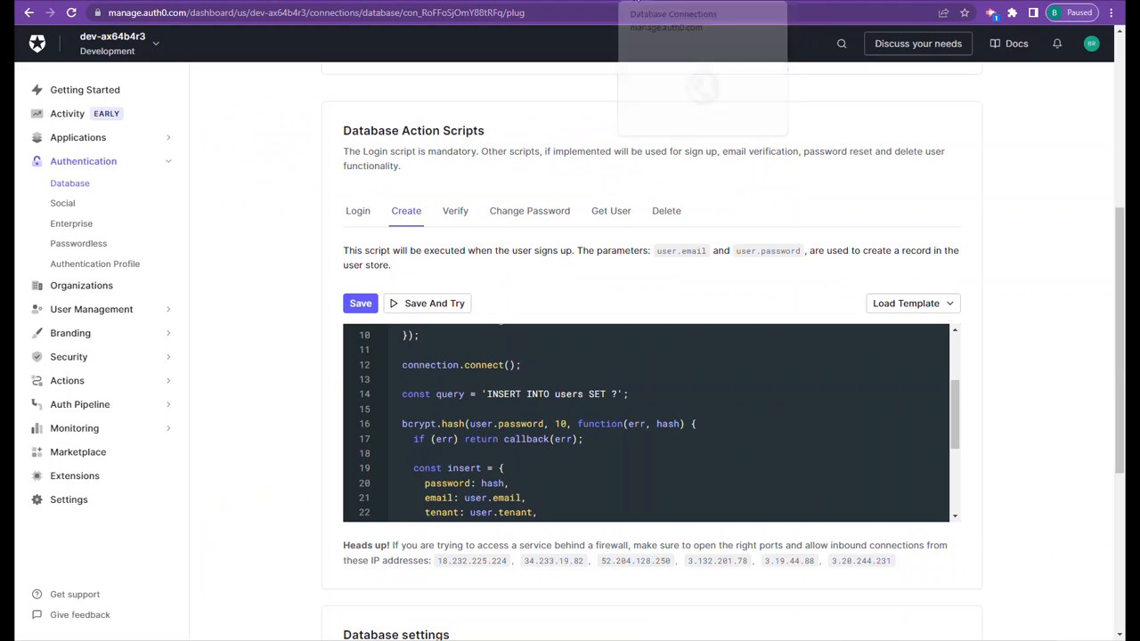
- Examine the Create script's insert object, covering the password, email, tenant, connection and email_verified fields
scroll(497, 372, "down", 1)
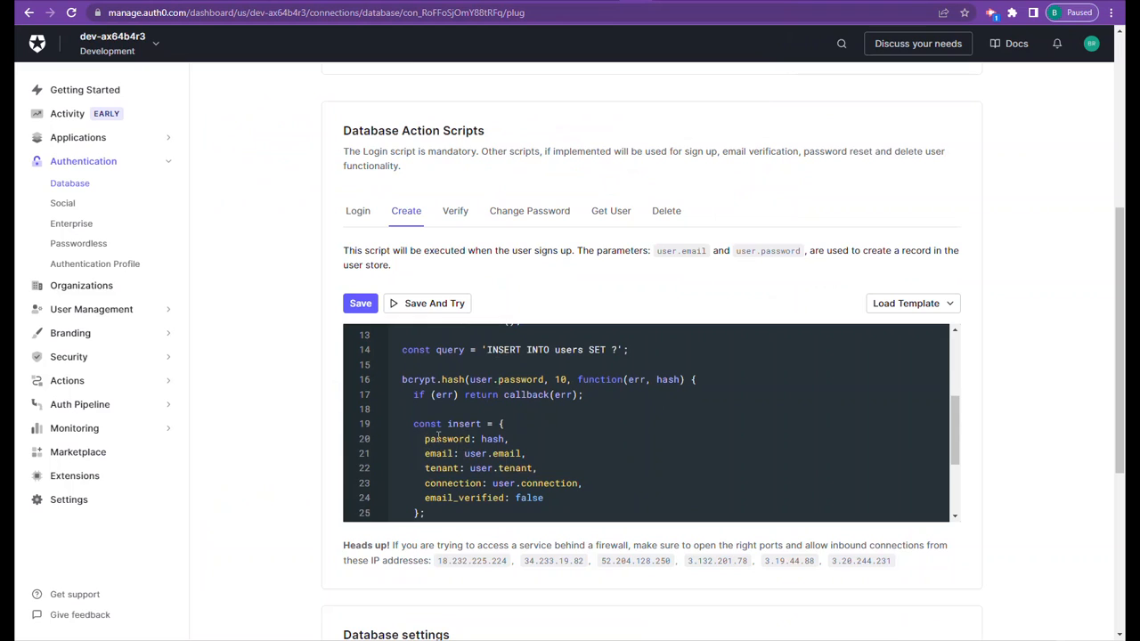
left_click_drag(427, 444, 447, 495)
left_click(429, 454)
left_click(475, 499)
left_click_drag(546, 500, 522, 500)
left_click_drag(426, 468, 481, 486)
left_click(484, 484)
- Compare email_verified in the Verify script's UPDATE query with its value in the Create script's insert object
left_click(454, 213)
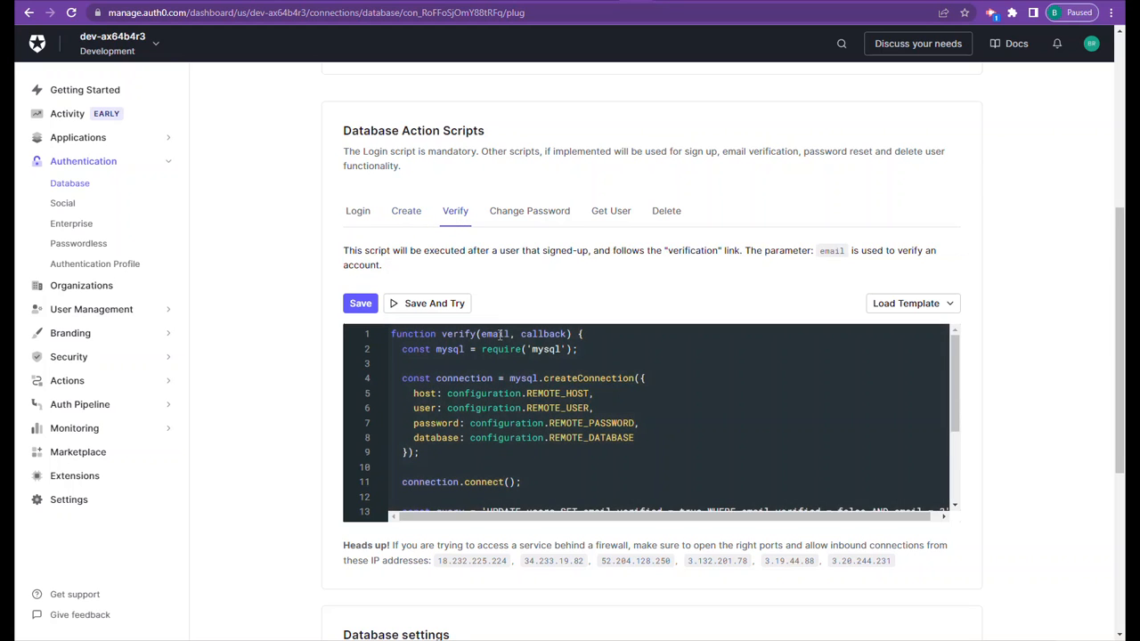
scroll(630, 434, "down", 3)
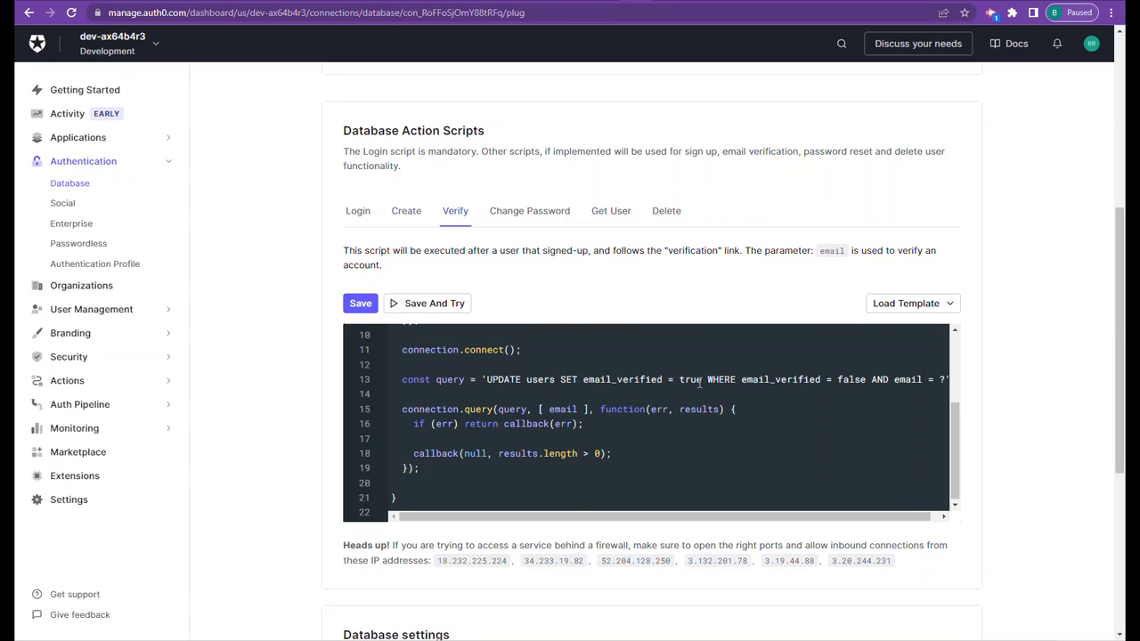
left_click(412, 215)
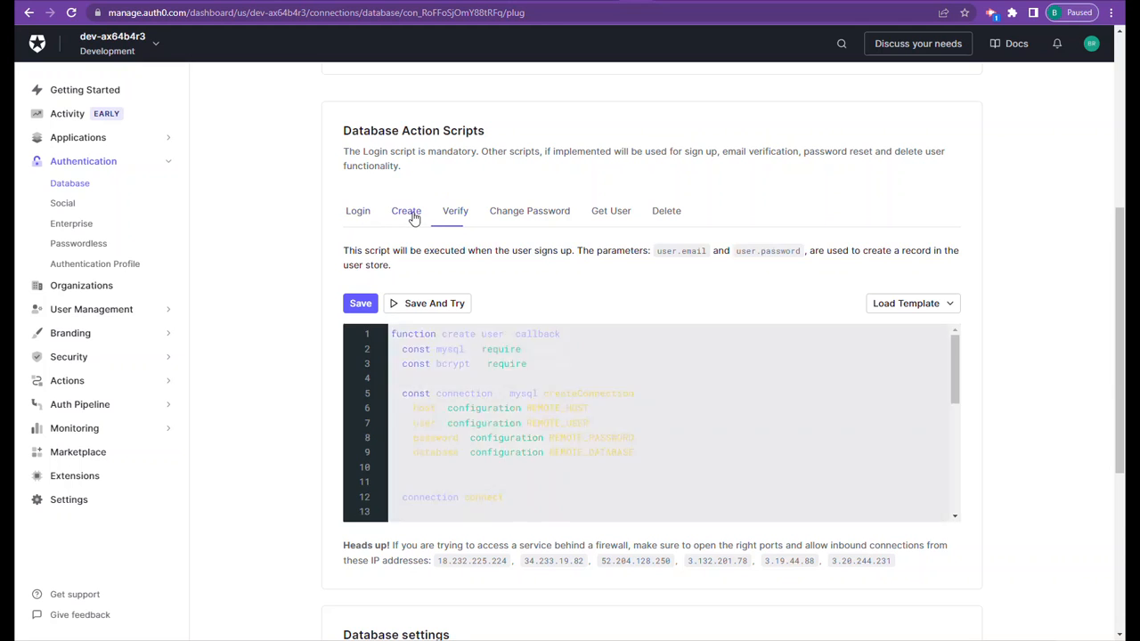
scroll(529, 419, "down", 6)
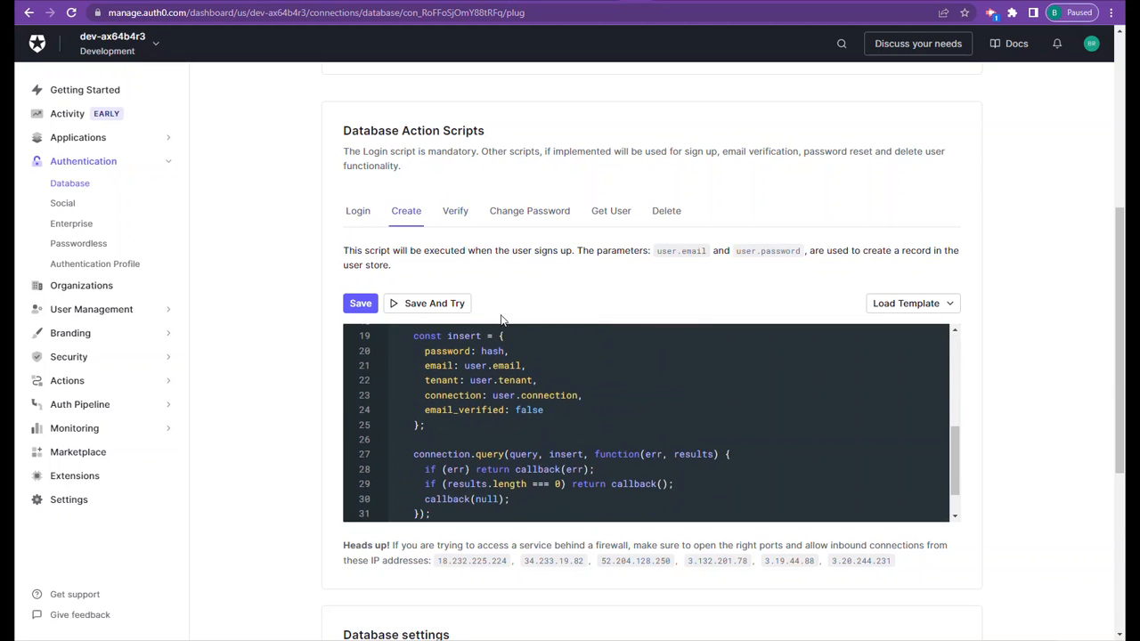
left_click(459, 215)
scroll(577, 415, "down", 3)
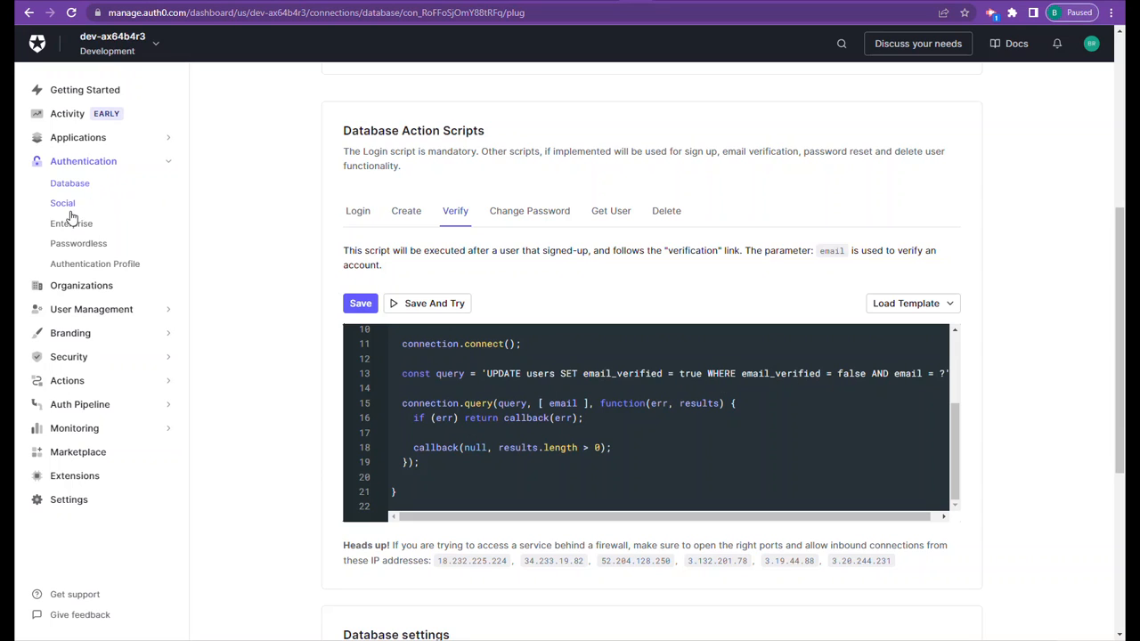
- Open the branding email provider settings and review the Sendgrid choice, its from address and API key fields
left_click(71, 334)
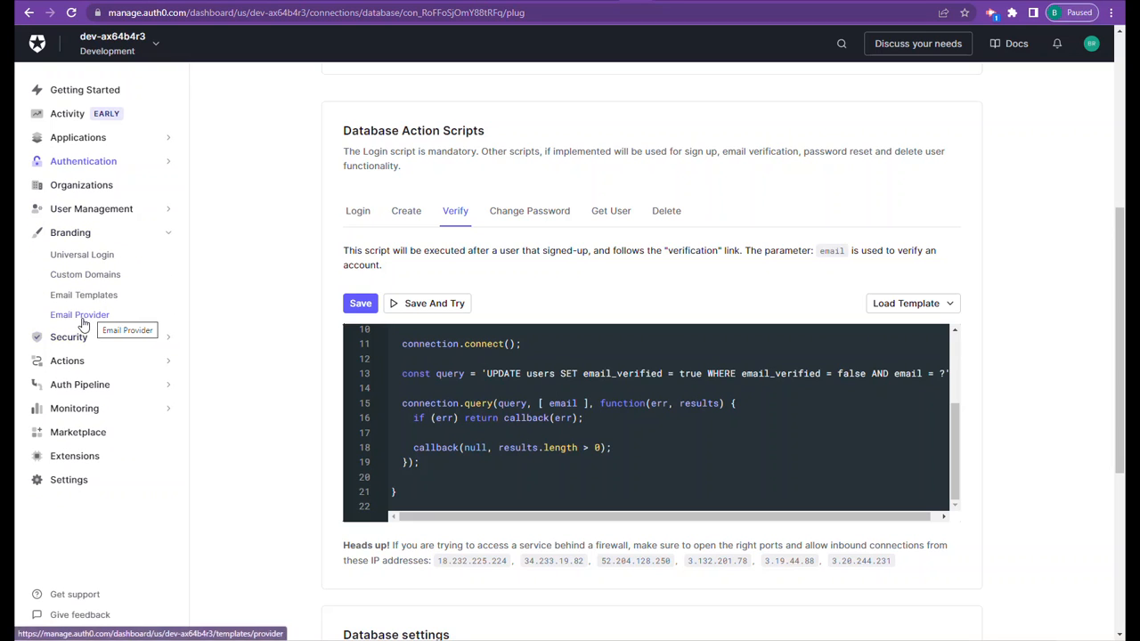
left_click(81, 321)
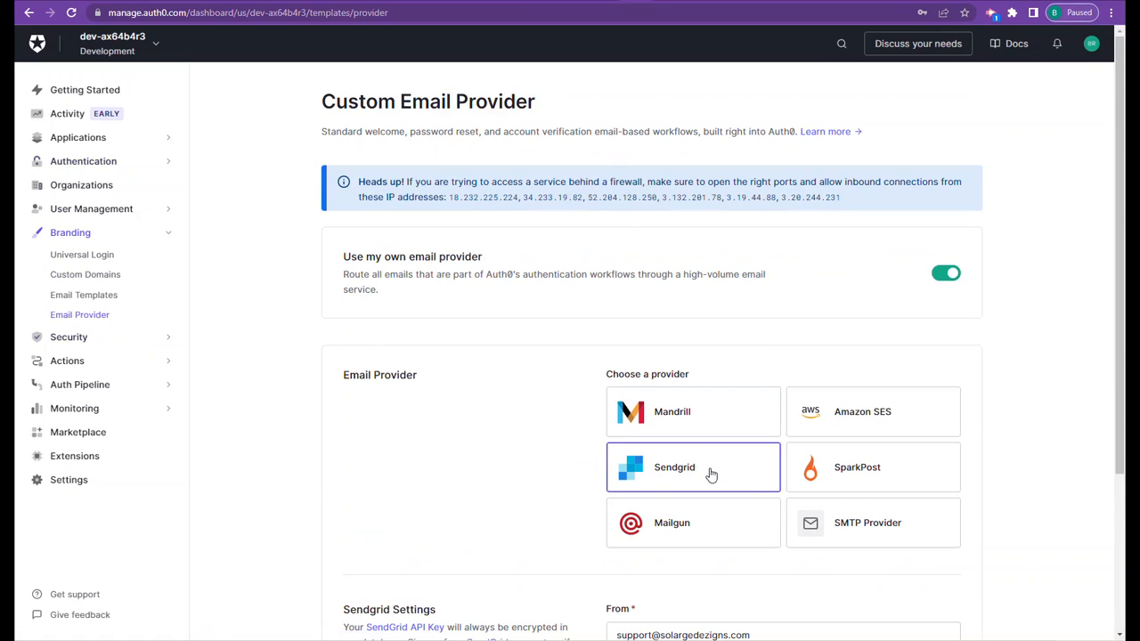
scroll(708, 467, "down", 1)
scroll(705, 454, "down", 4)
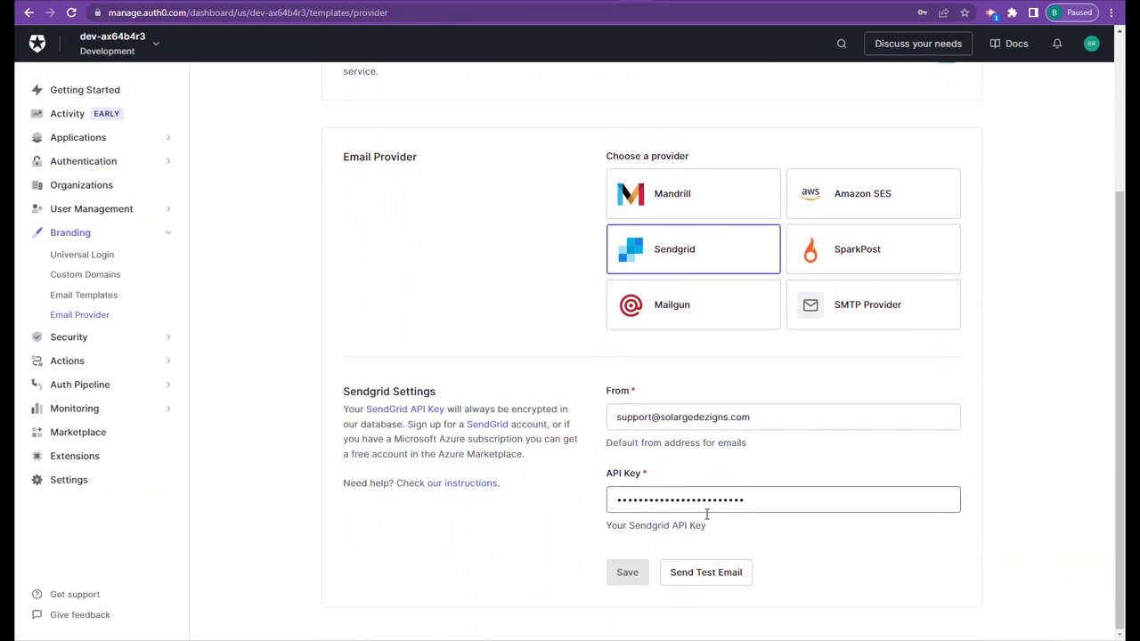
scroll(678, 258, "up", 1)
scroll(695, 294, "up", 1)
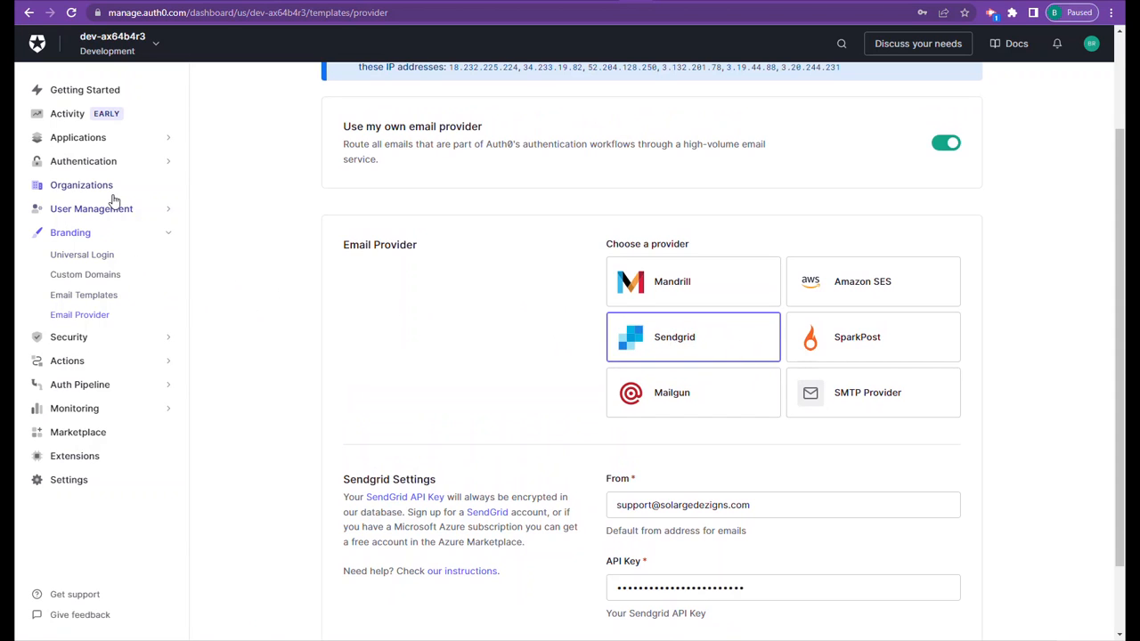
scroll(109, 198, "up", 1)
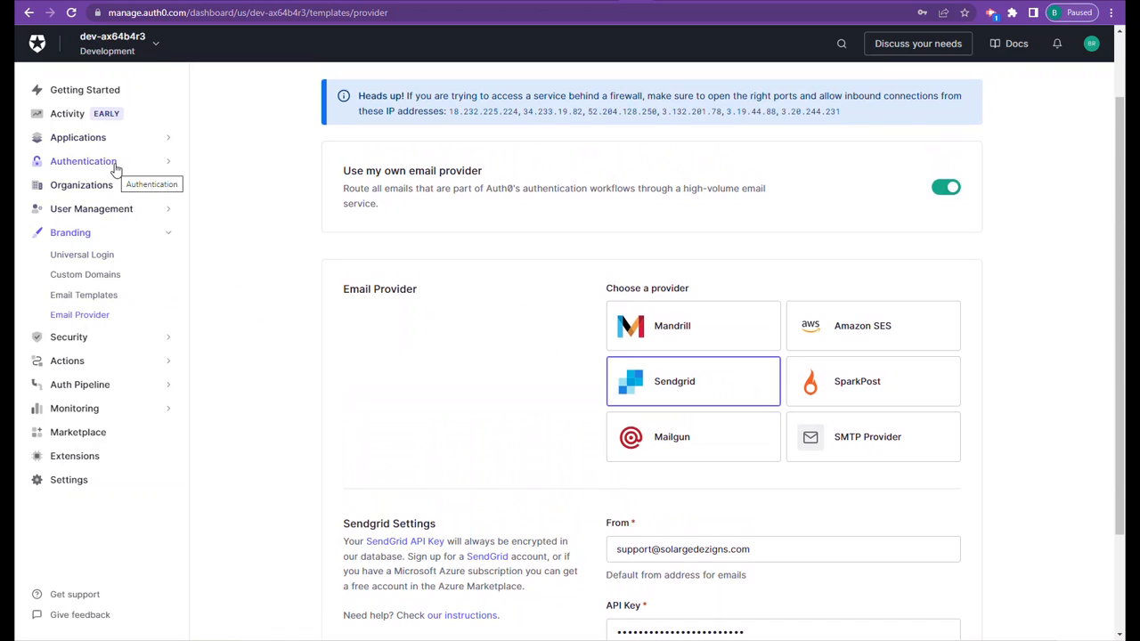
- Reopen the MySQL connection's custom database scripts and review the UPDATE queries in the Verify and Change Password scripts
left_click(120, 161)
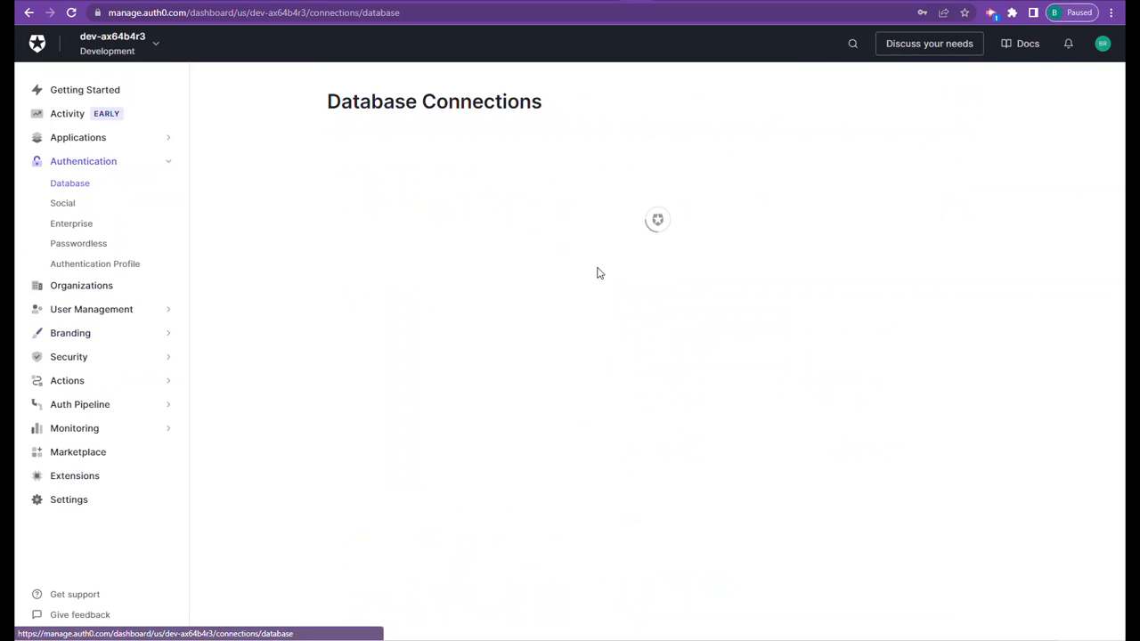
left_click(392, 245)
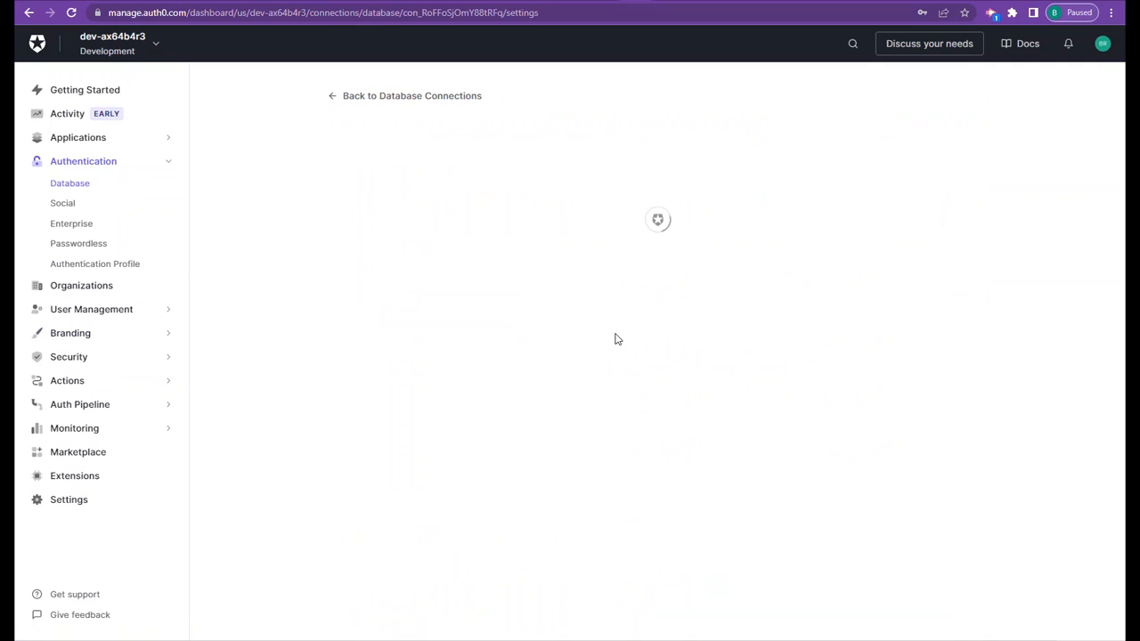
left_click(521, 206)
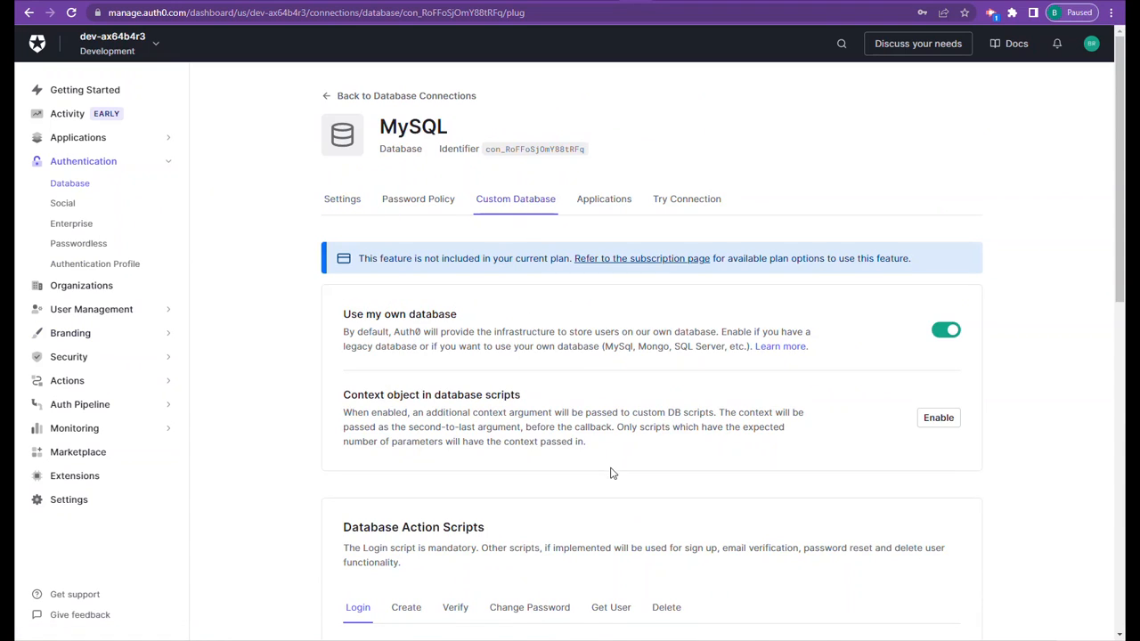
scroll(587, 385, "down", 2)
left_click(456, 478)
scroll(653, 480, "down", 8)
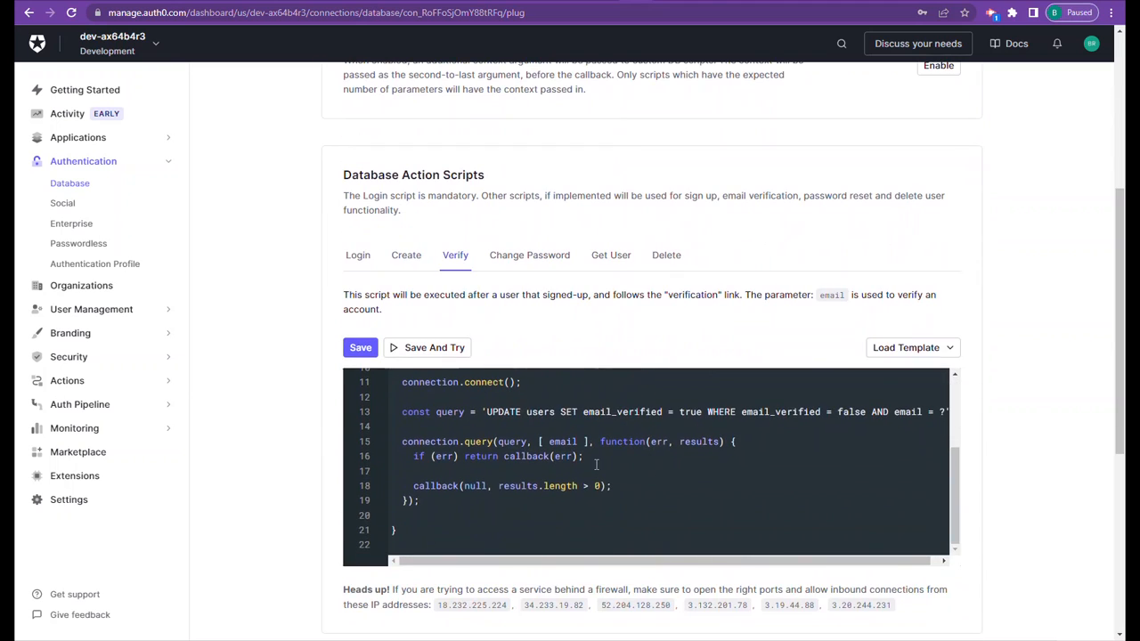
scroll(596, 465, "up", 2)
scroll(596, 465, "down", 1)
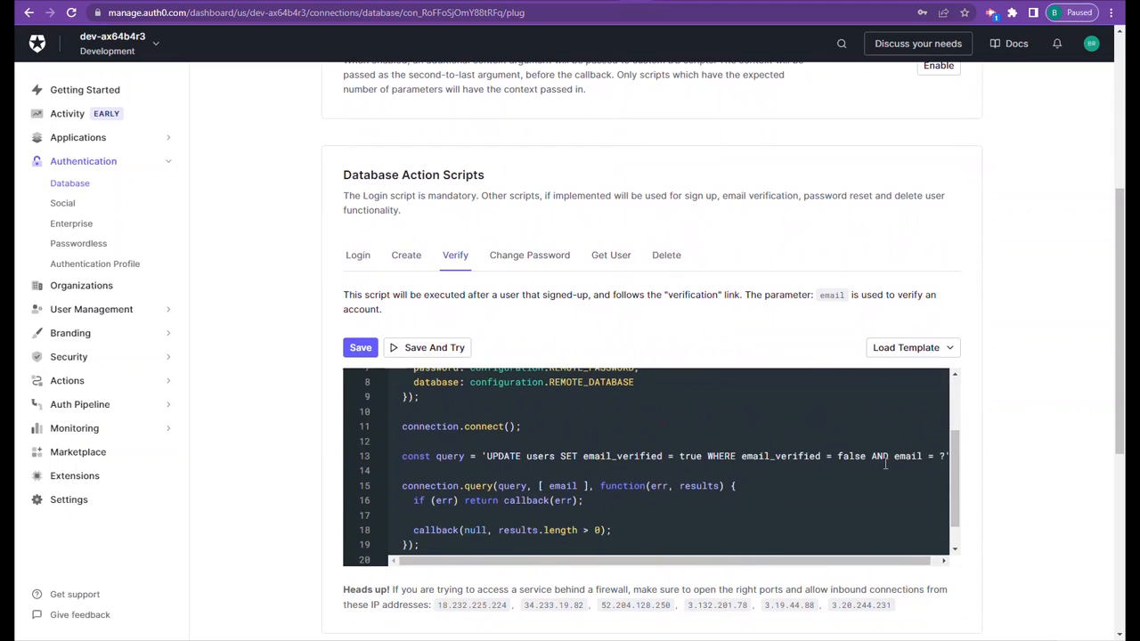
left_click(517, 259)
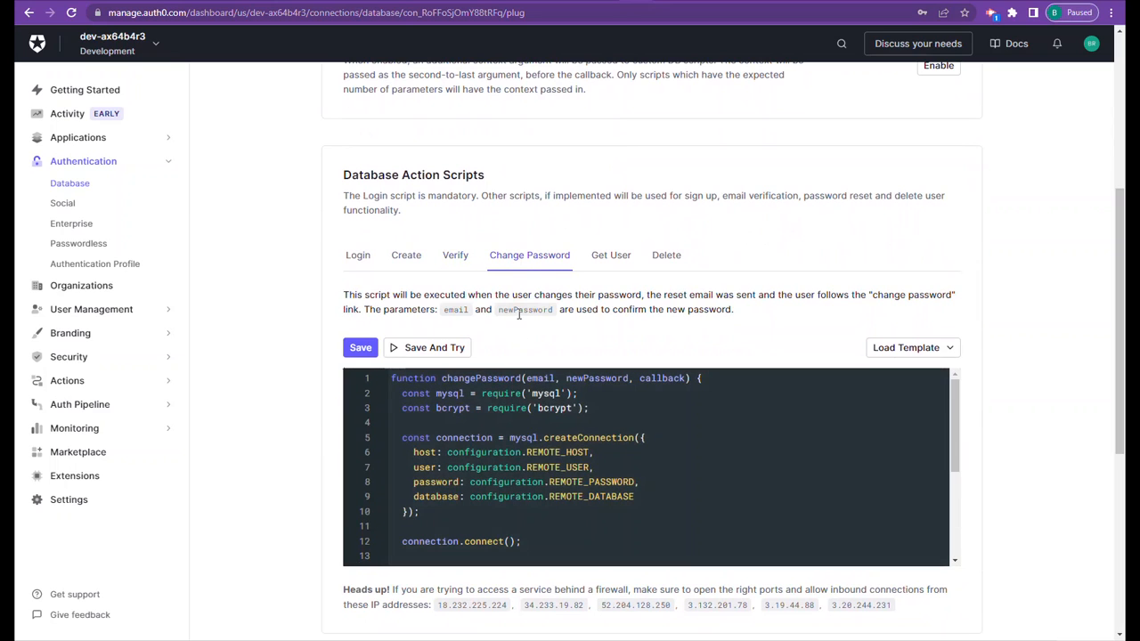
scroll(596, 467, "down", 2)
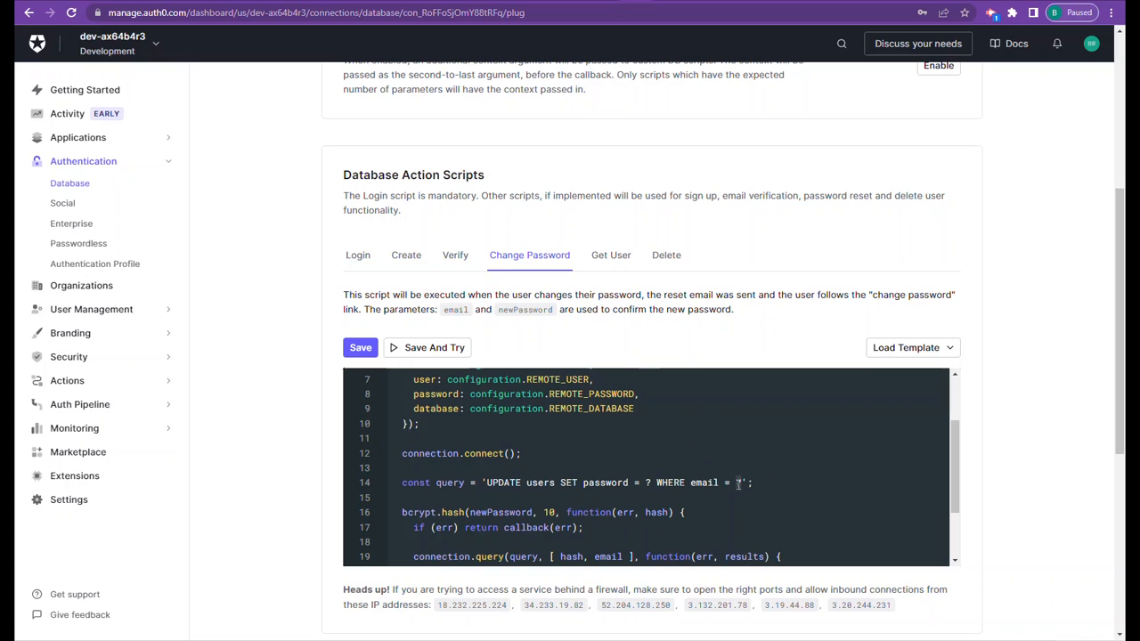
- Review the SELECT query in the Get User script and the DELETE query in the Delete script
left_click(616, 260)
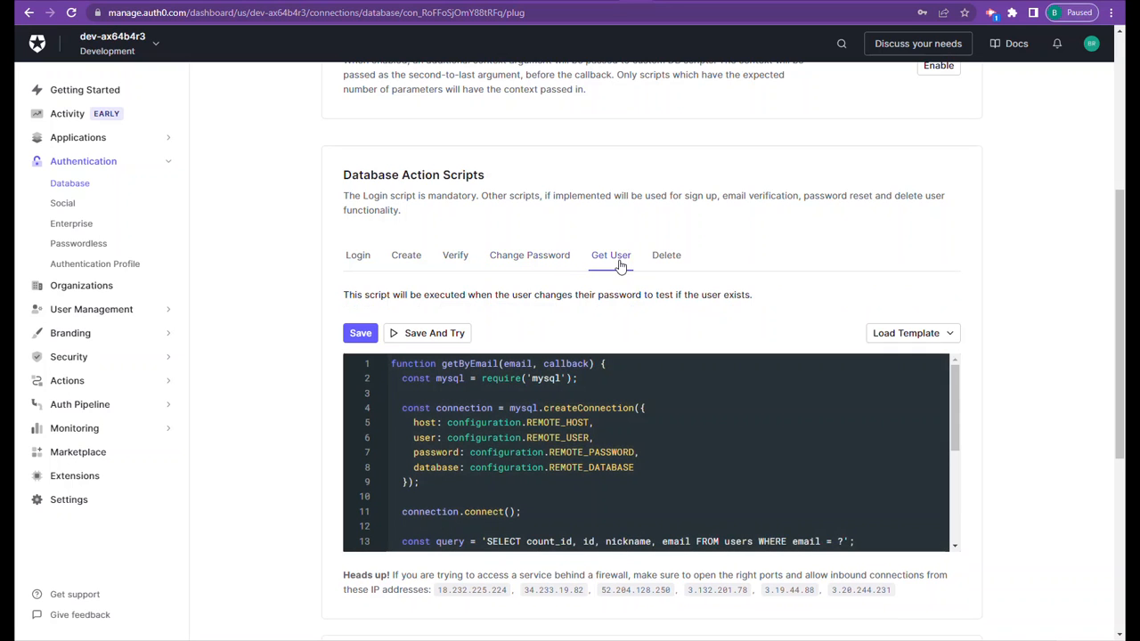
scroll(594, 433, "down", 2)
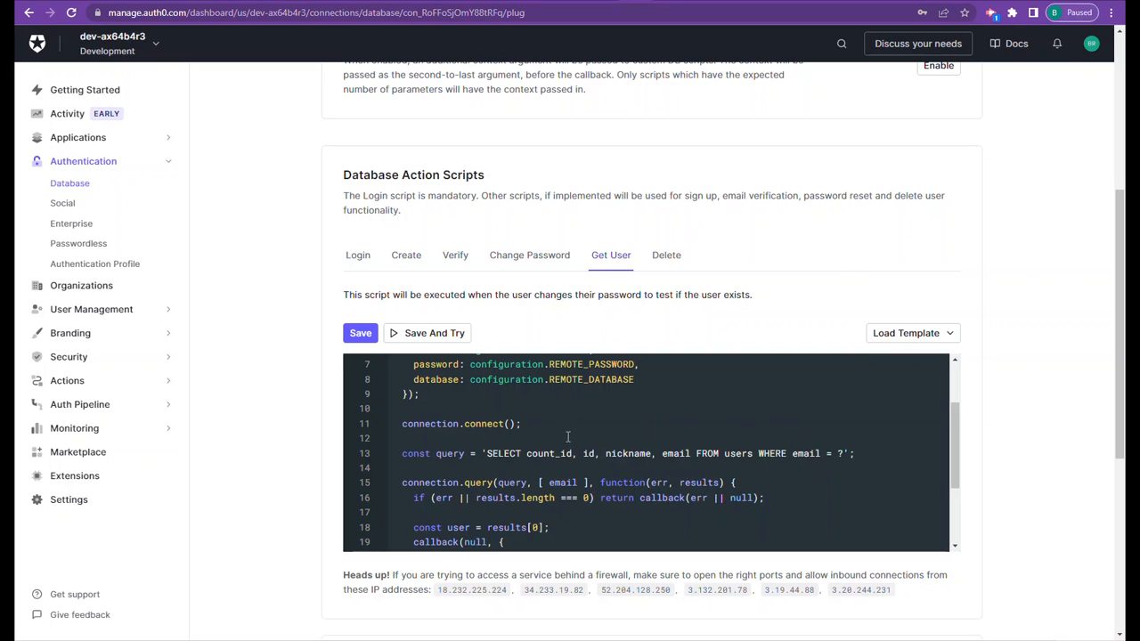
left_click_drag(574, 454, 544, 453)
left_click(651, 453)
left_click(670, 255)
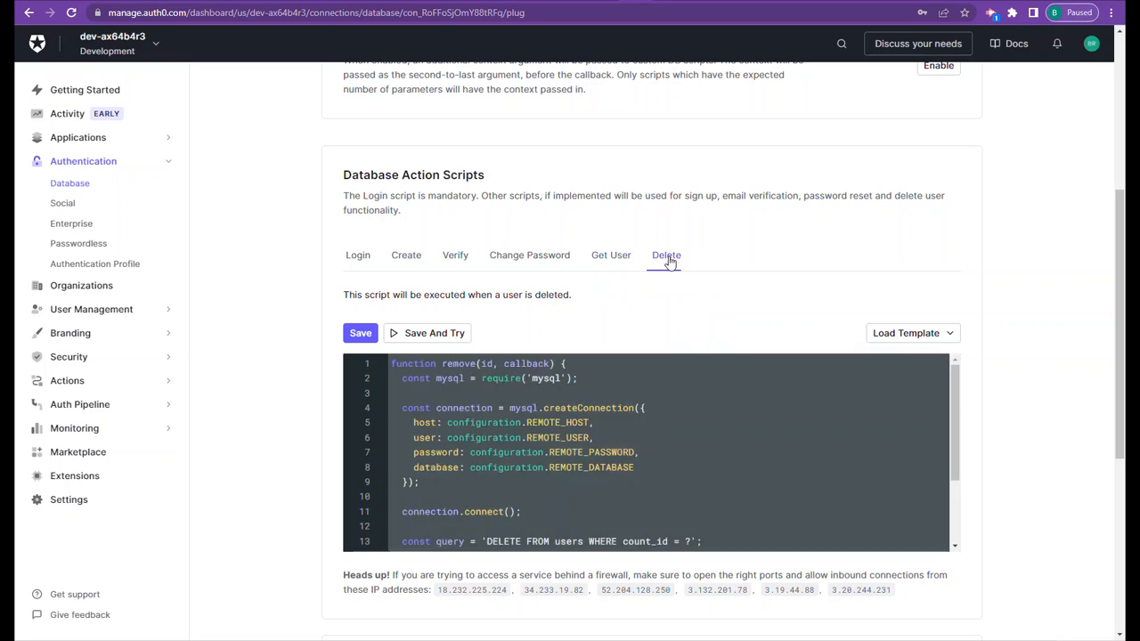
scroll(570, 414, "down", 3)
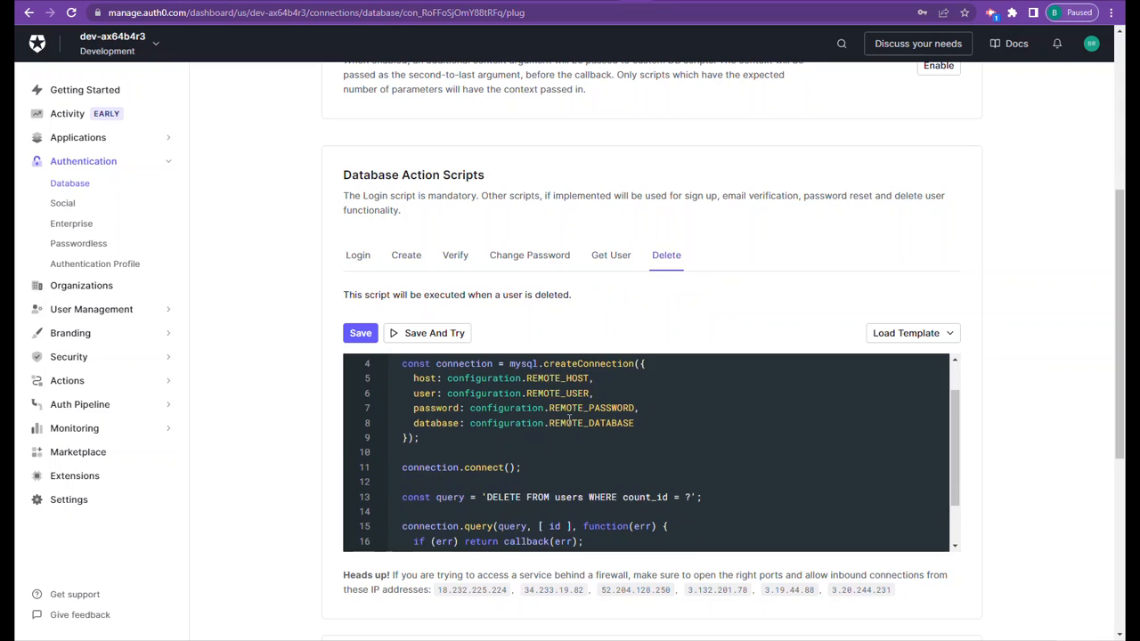
- Return to the Get User script, save it and test it with the test user's email, closing the test dialog when done
left_click(611, 258)
scroll(617, 488, "down", 3)
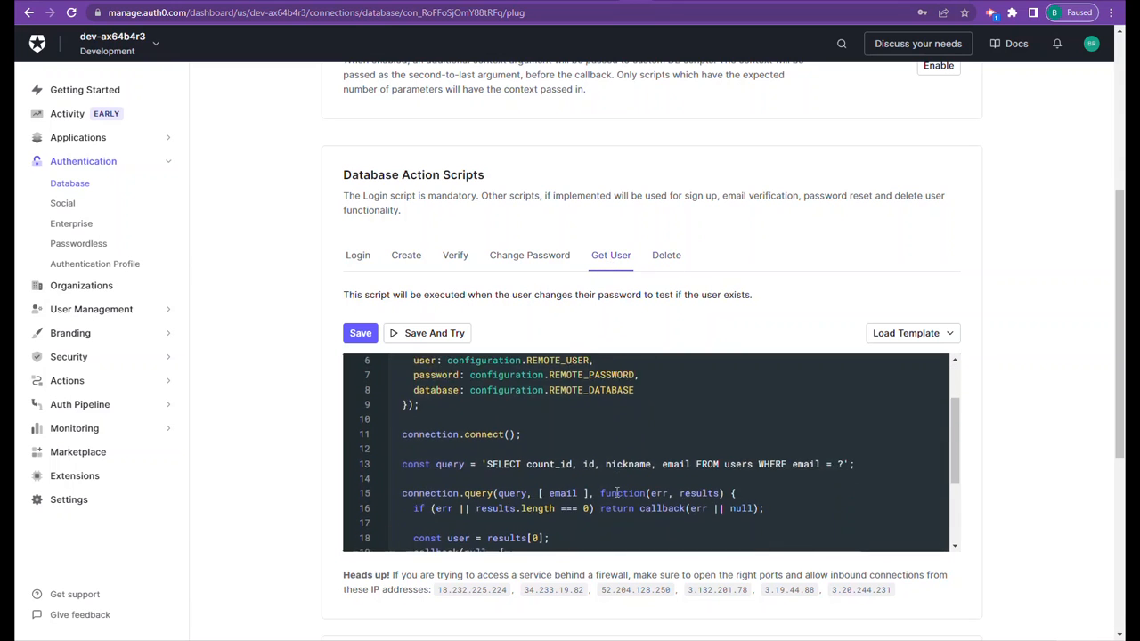
left_click(805, 640)
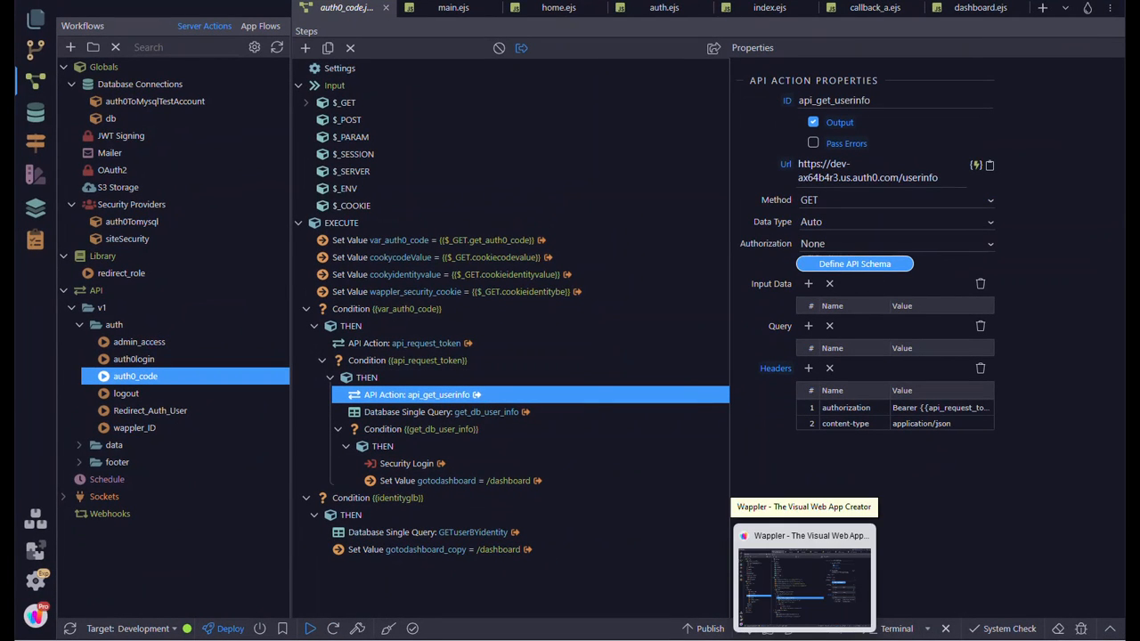
left_click(805, 640)
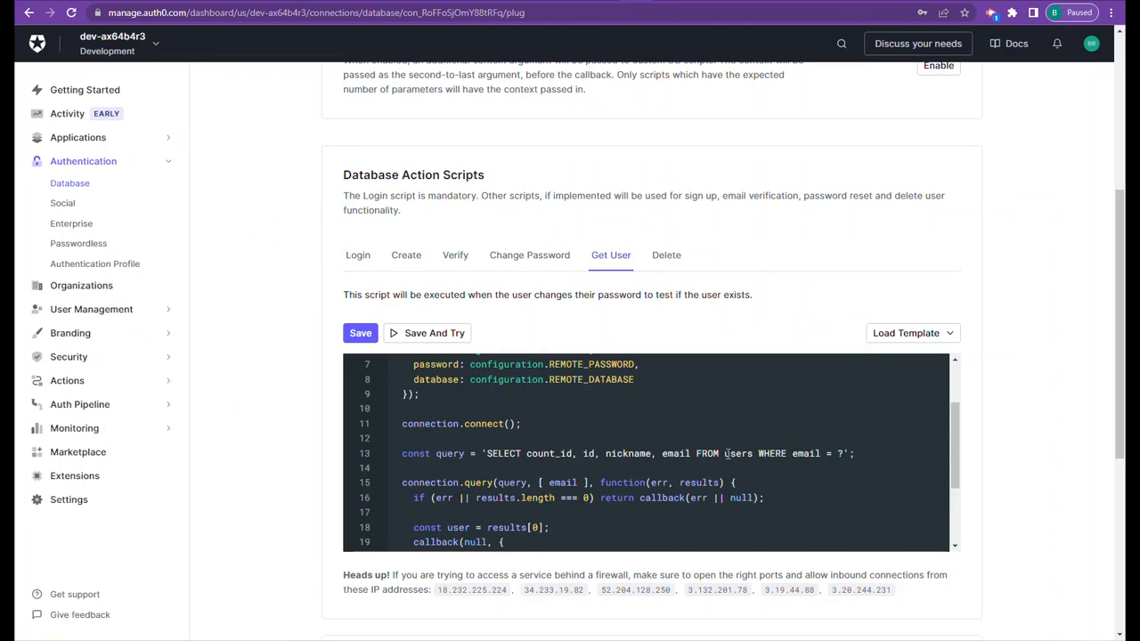
left_click(450, 340)
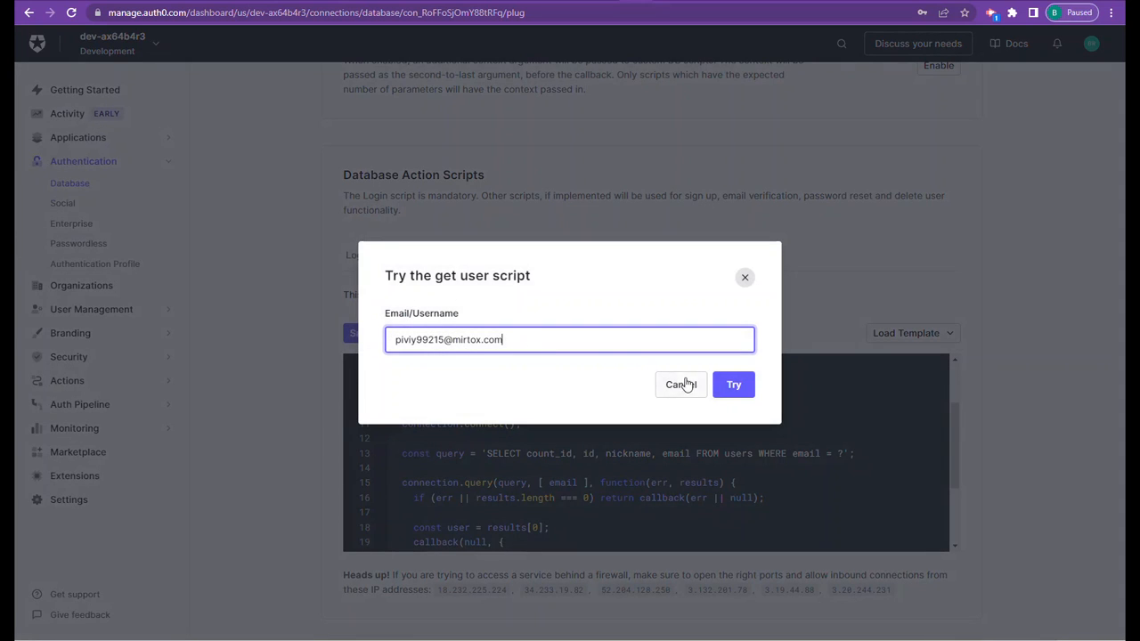
left_click(732, 386)
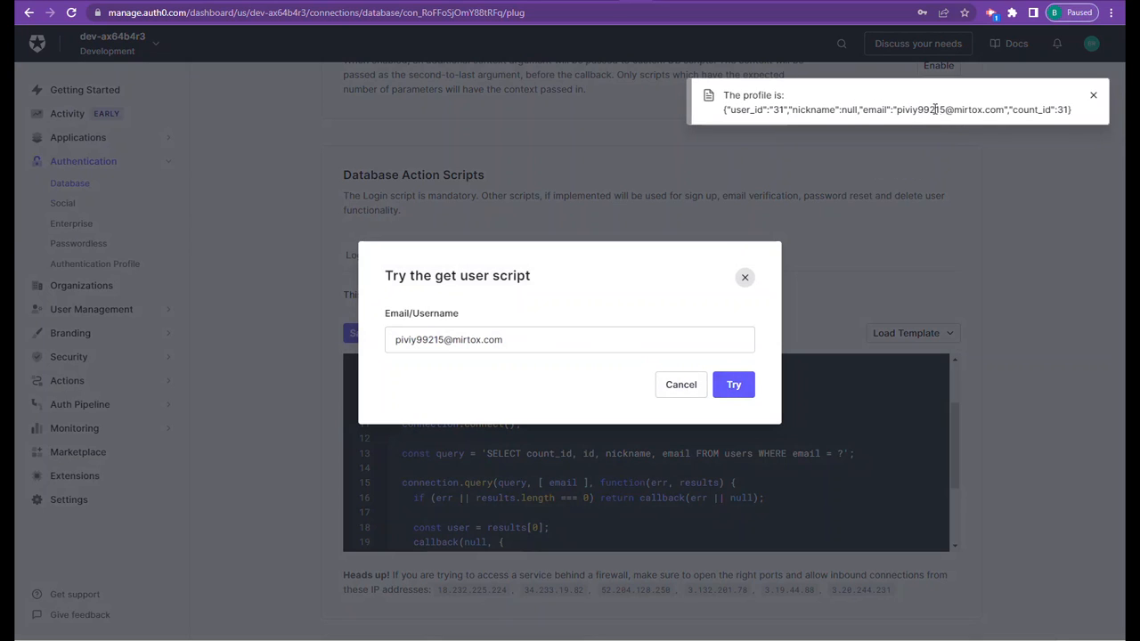
left_click(682, 389)
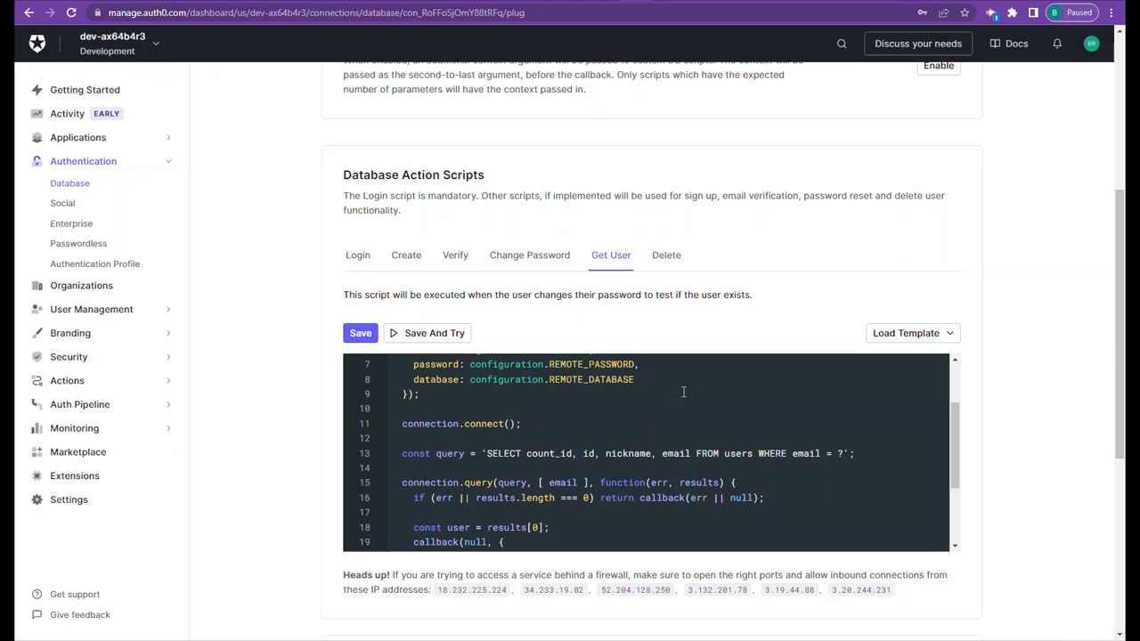
- Review the Change Password script's UPDATE query and inspect its test form's email and password fields without running the test
left_click(536, 258)
scroll(528, 486, "down", 4)
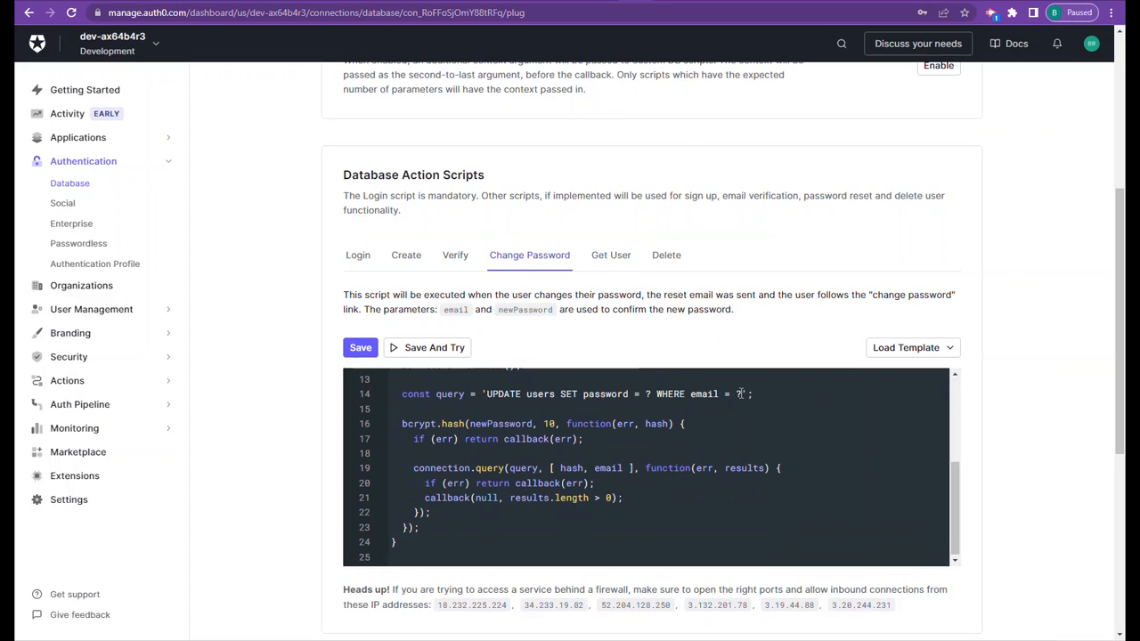
left_click(442, 353)
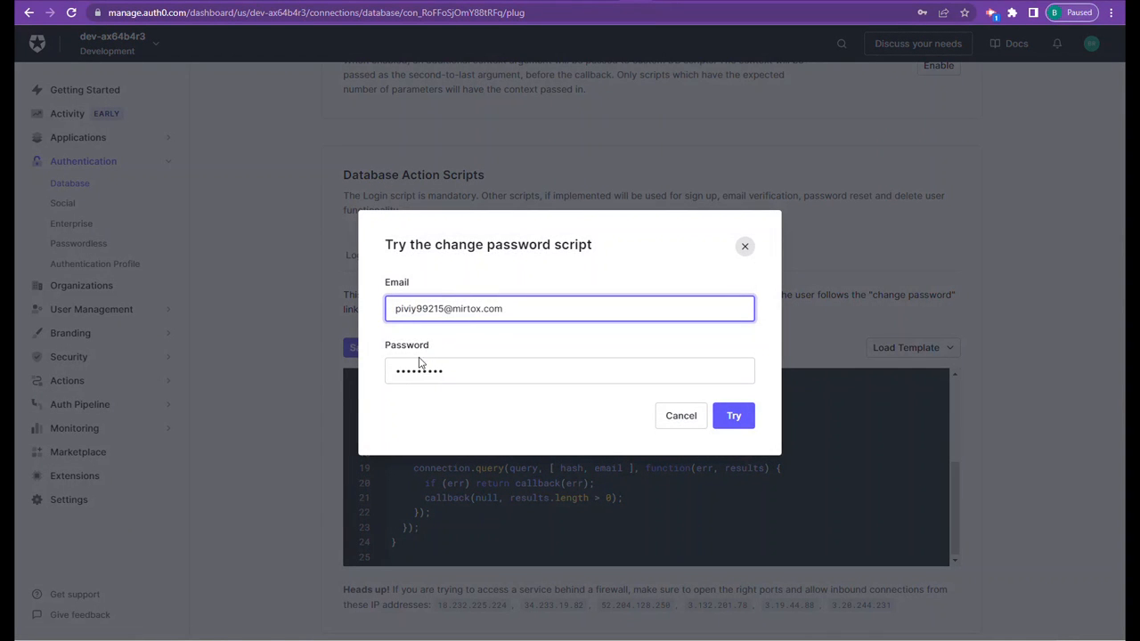
left_click(681, 419)
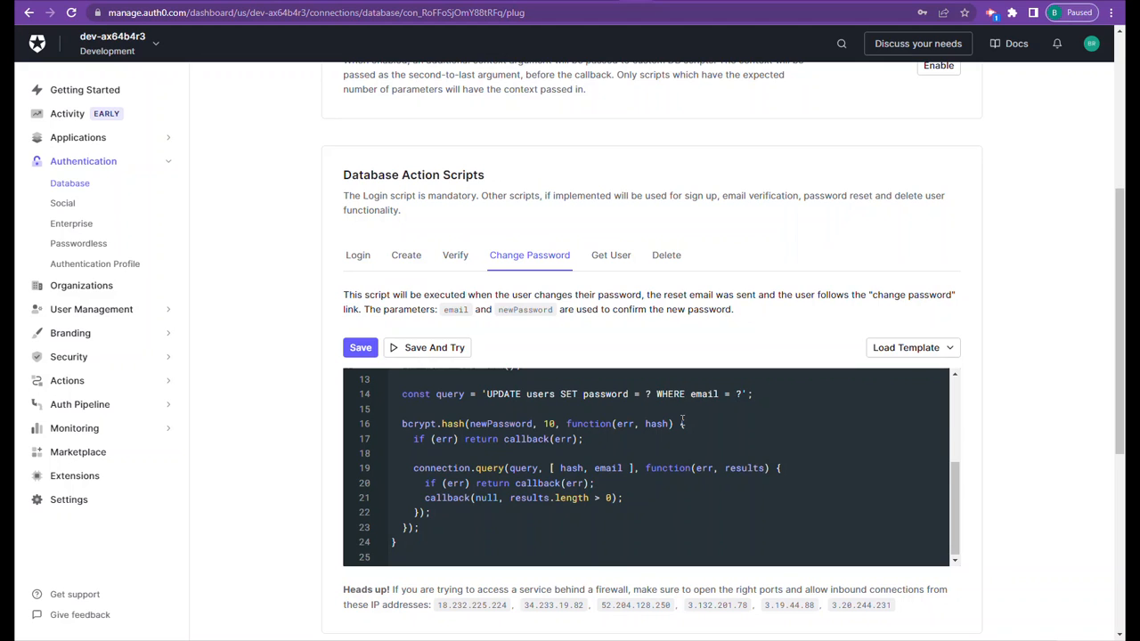
- Review the Delete script's query and its test form's User ID field without running it, and view the Database settings
left_click(672, 258)
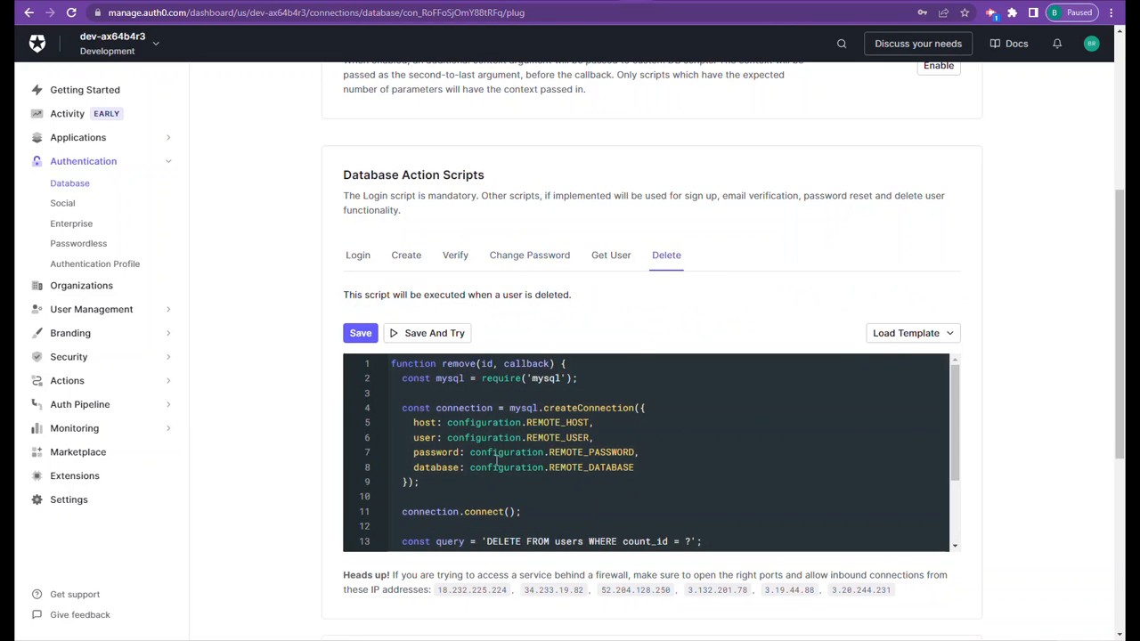
scroll(496, 460, "down", 3)
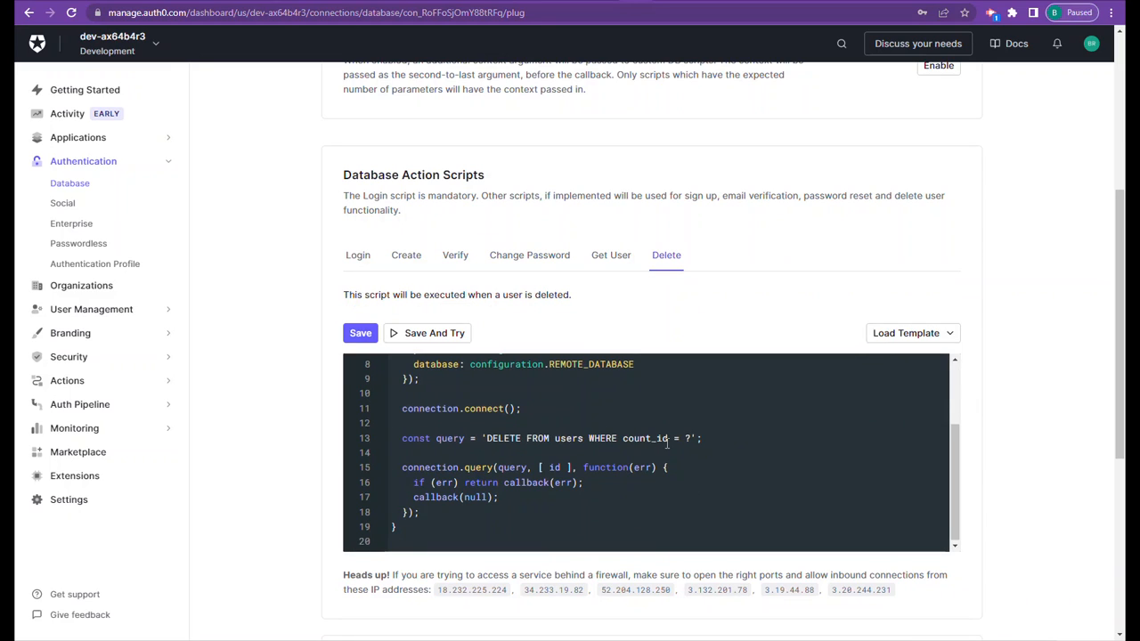
left_click(456, 339)
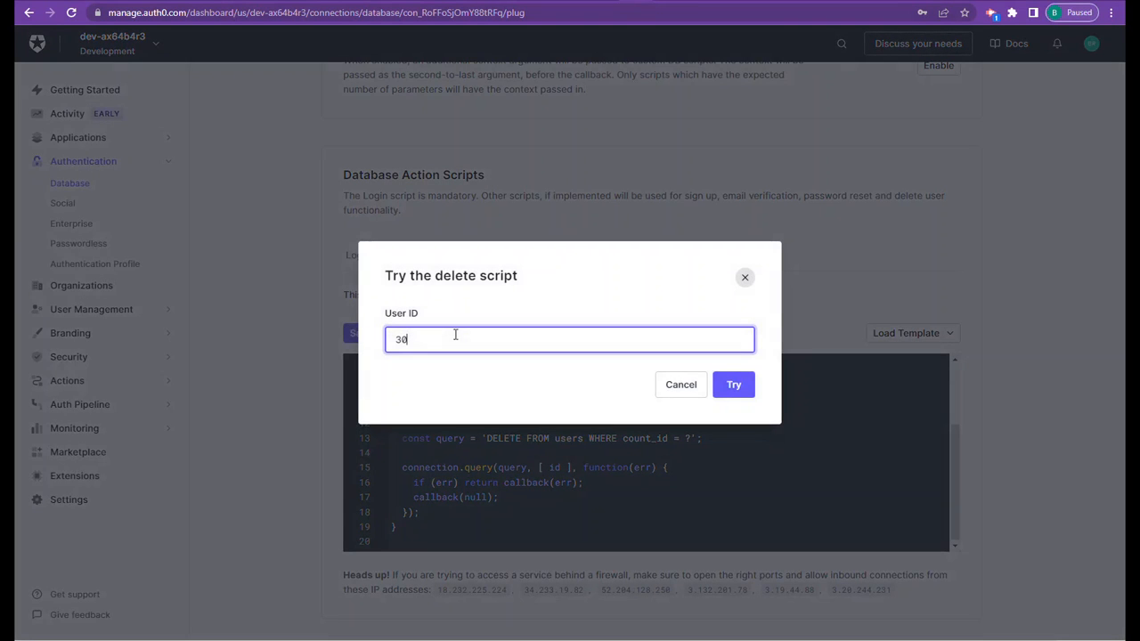
left_click(681, 385)
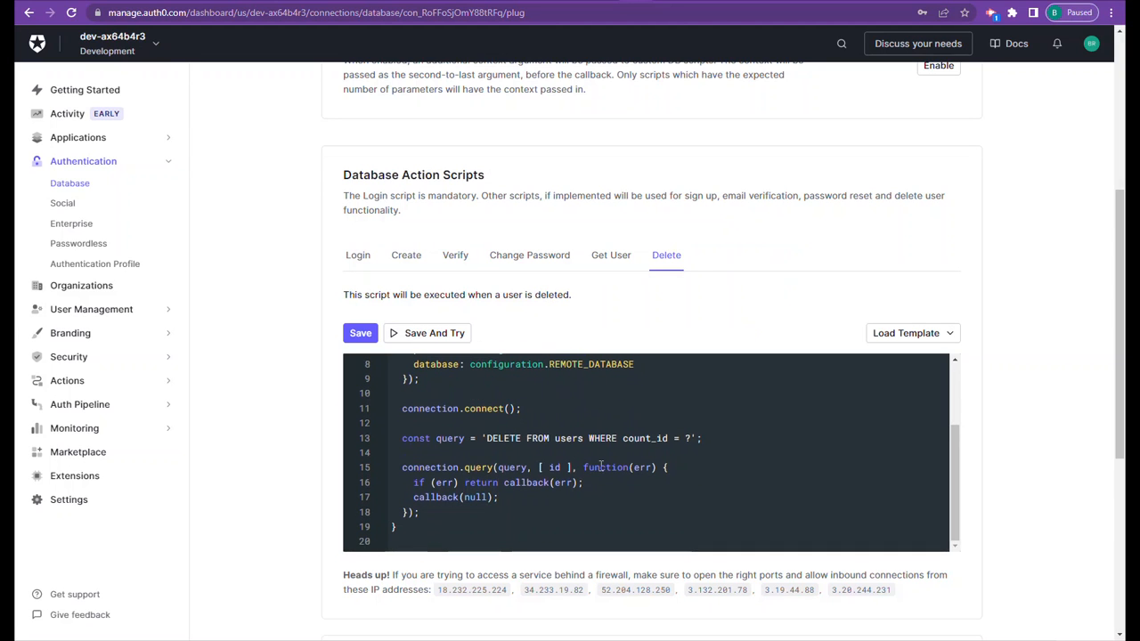
scroll(651, 450, "down", 3)
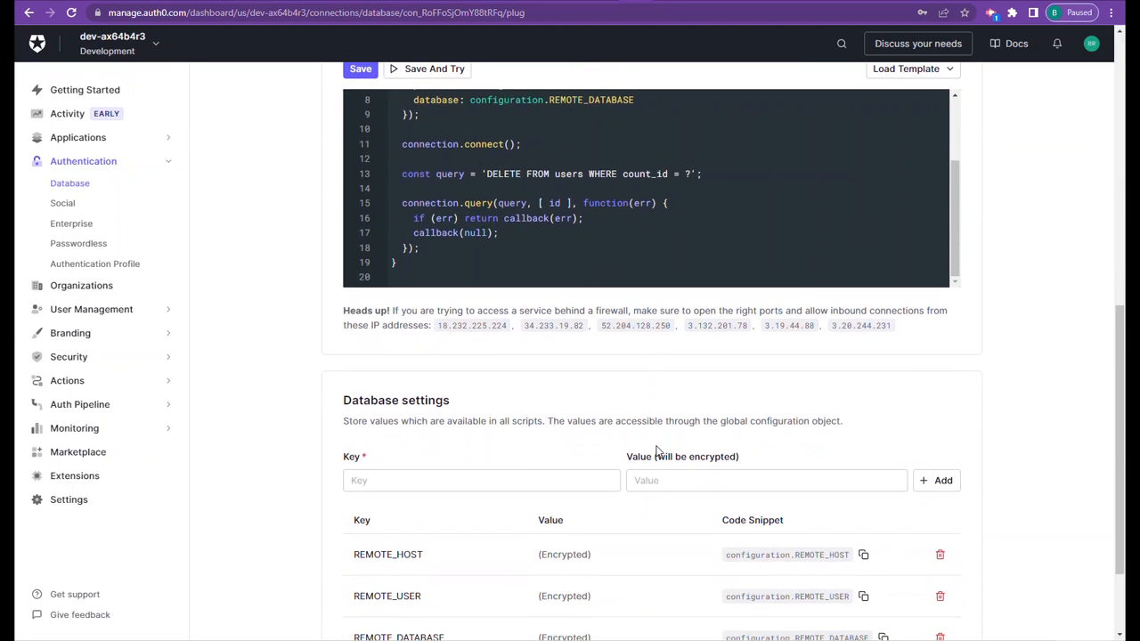